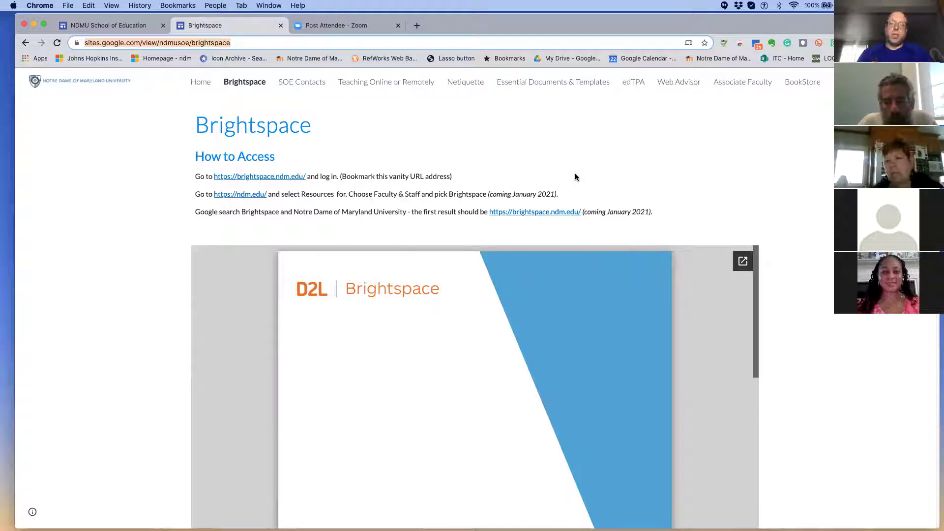
- Examine the How to Access instructions and the embedded Brightspace Quick Start Guide for Instructors on the Brightspace page
scroll(691, 163, down, 1)
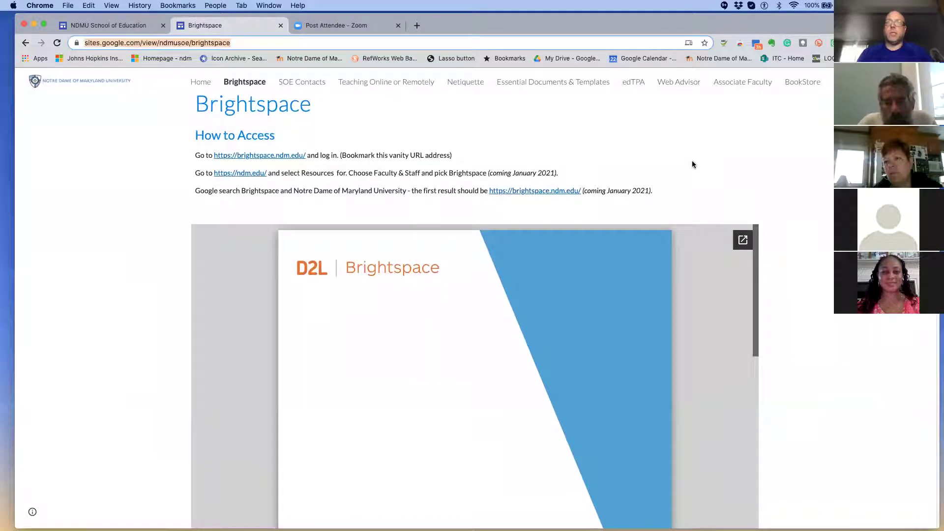
scroll(691, 164, down, 1)
scroll(692, 164, up, 2)
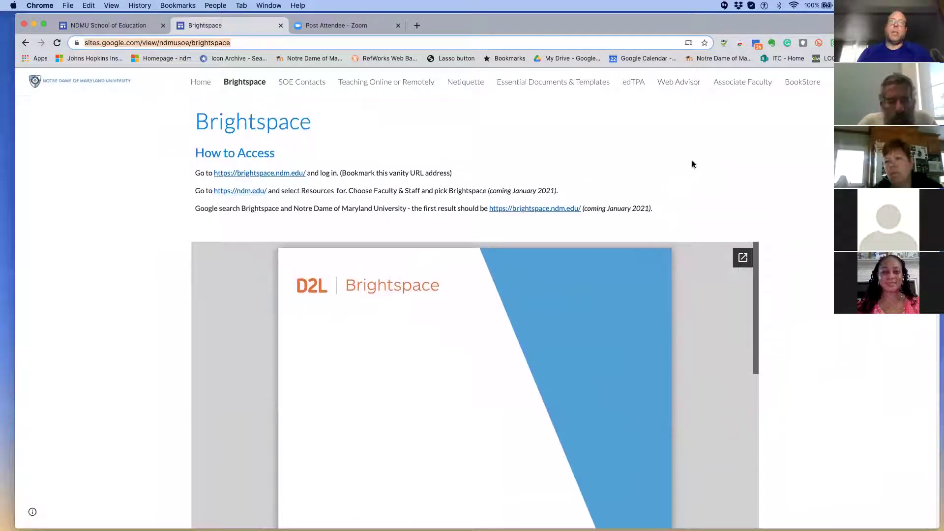
scroll(692, 163, down, 1)
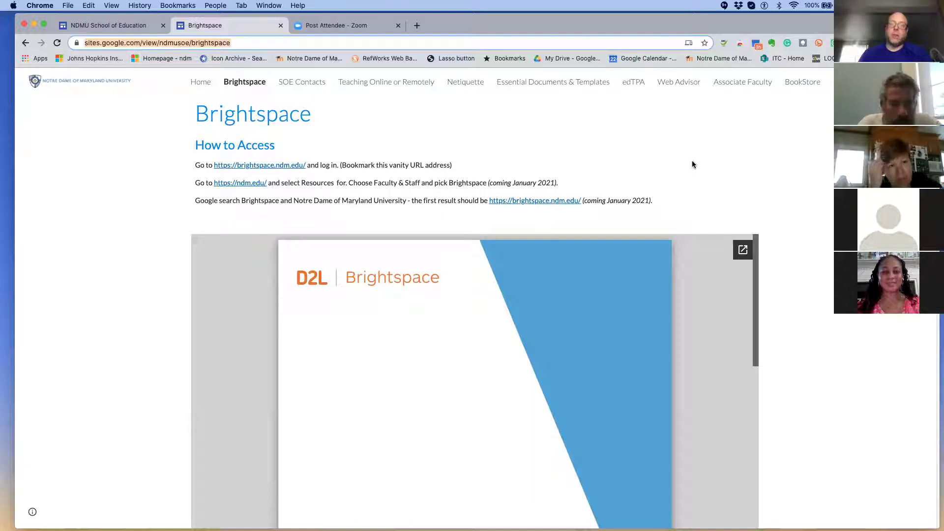
scroll(693, 164, down, 1)
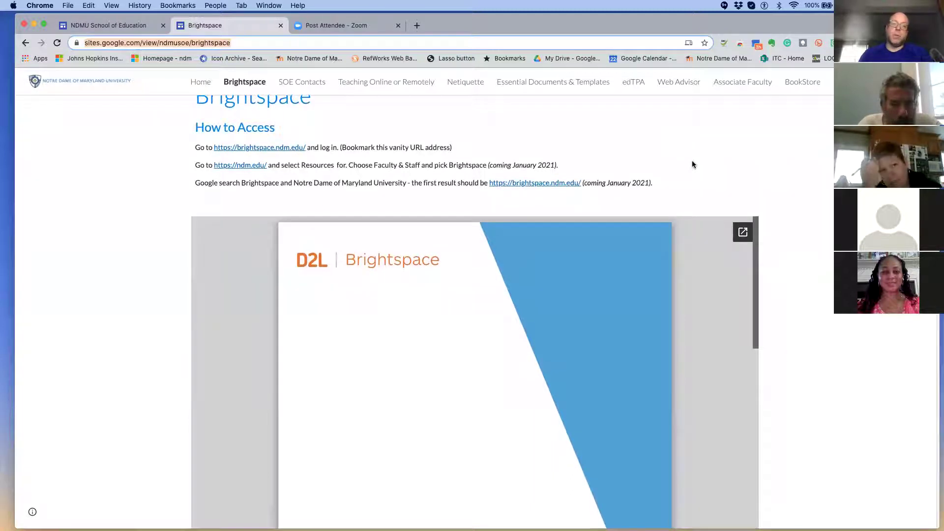
scroll(692, 164, down, 3)
scroll(692, 164, down, 5)
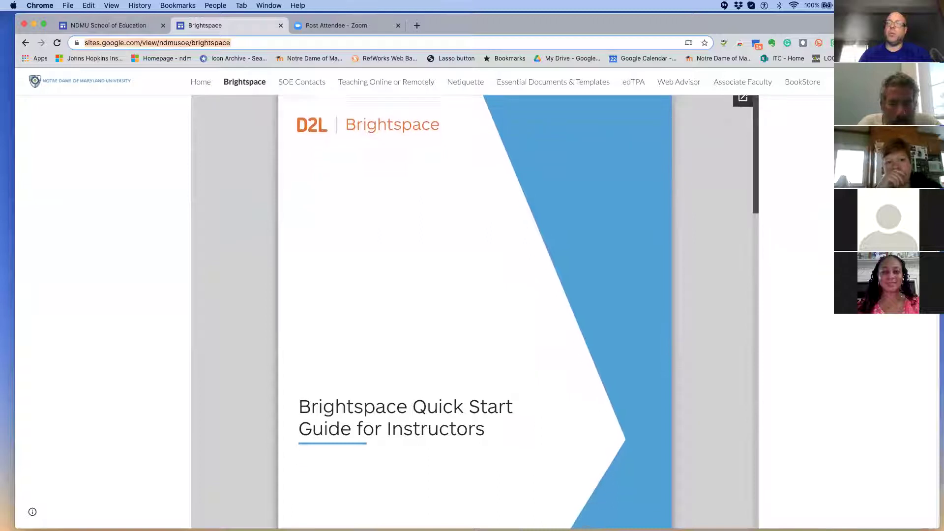
scroll(692, 165, down, 1)
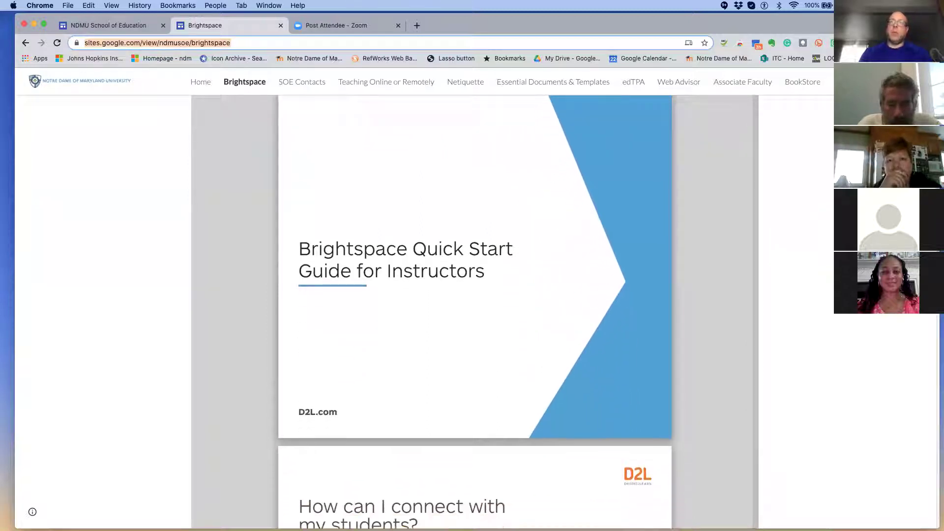
scroll(692, 164, down, 4)
scroll(692, 164, down, 3)
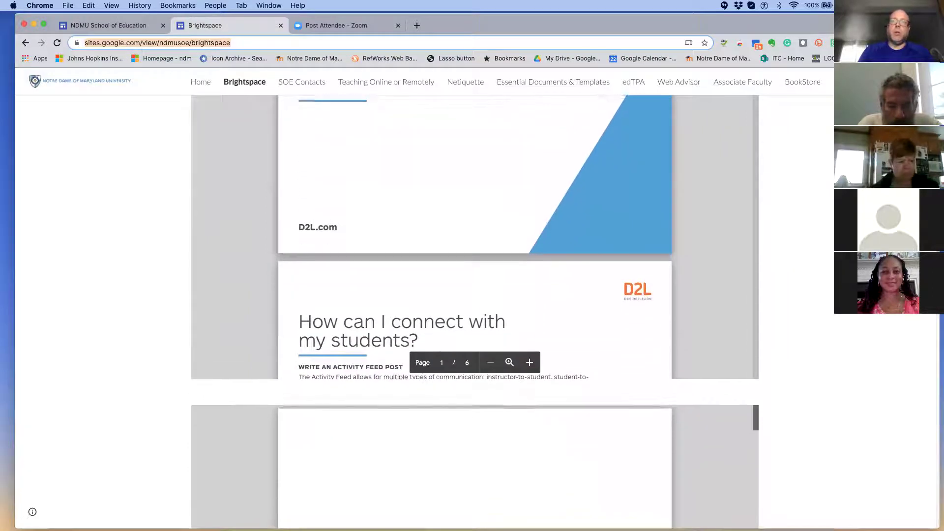
scroll(475, 310, down, 7)
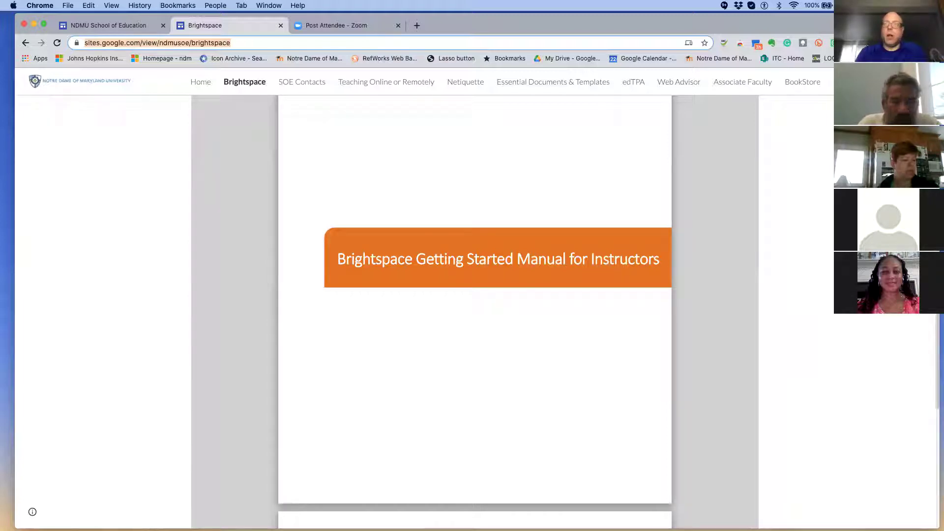
- Review the Getting Started Manual, the Quick Start Training webinar instructions and the D2L Brightspace YouTube Channel section
scroll(474, 310, down, 1)
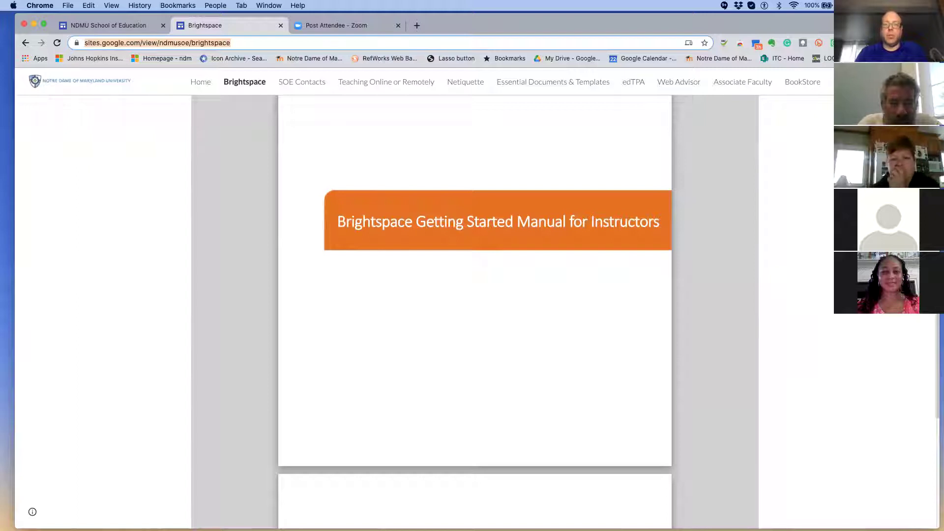
scroll(474, 310, down, 4)
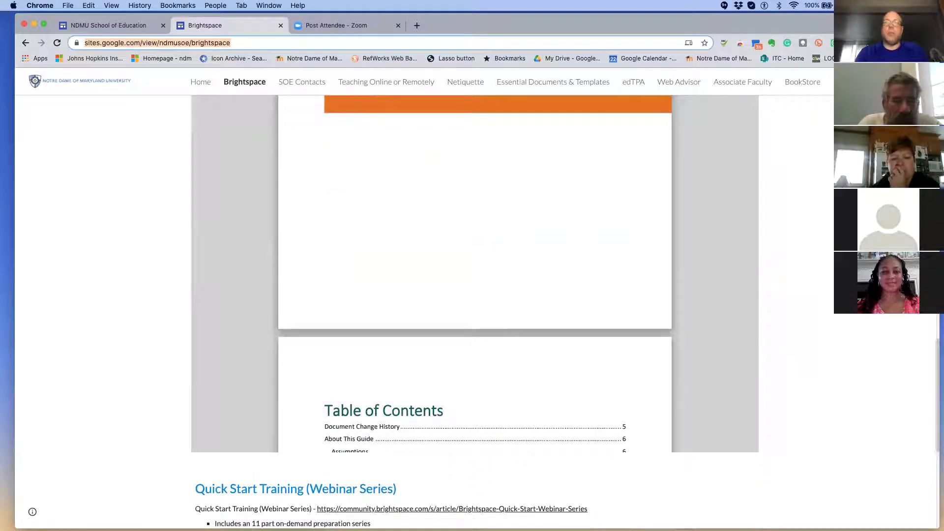
scroll(475, 310, down, 5)
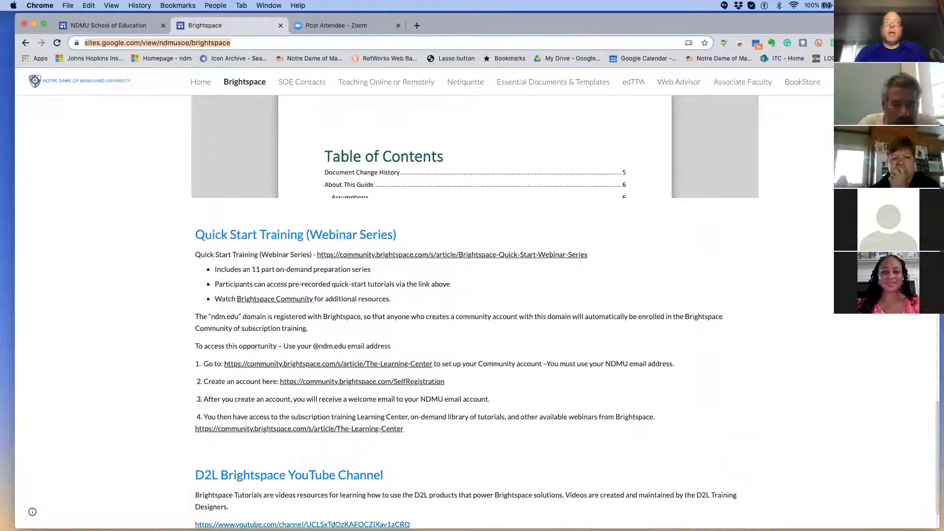
scroll(474, 309, down, 1)
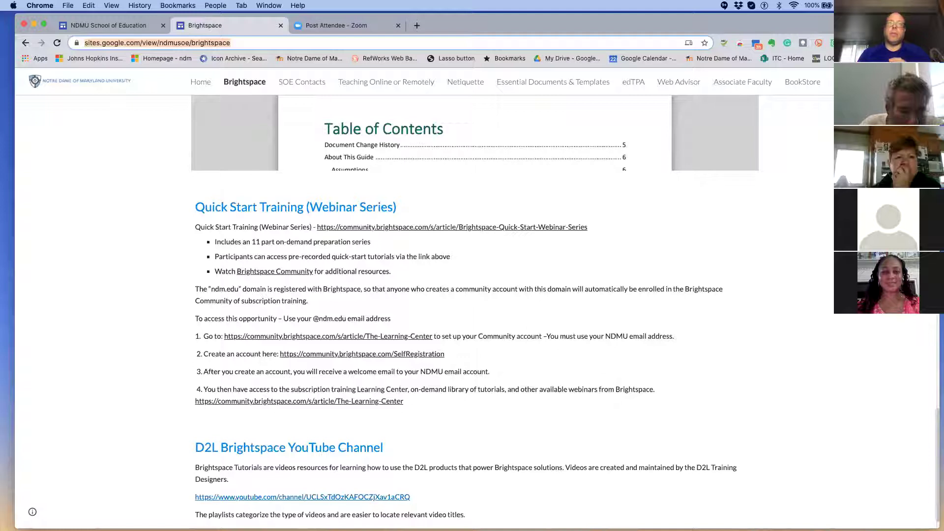
scroll(475, 305, down, 2)
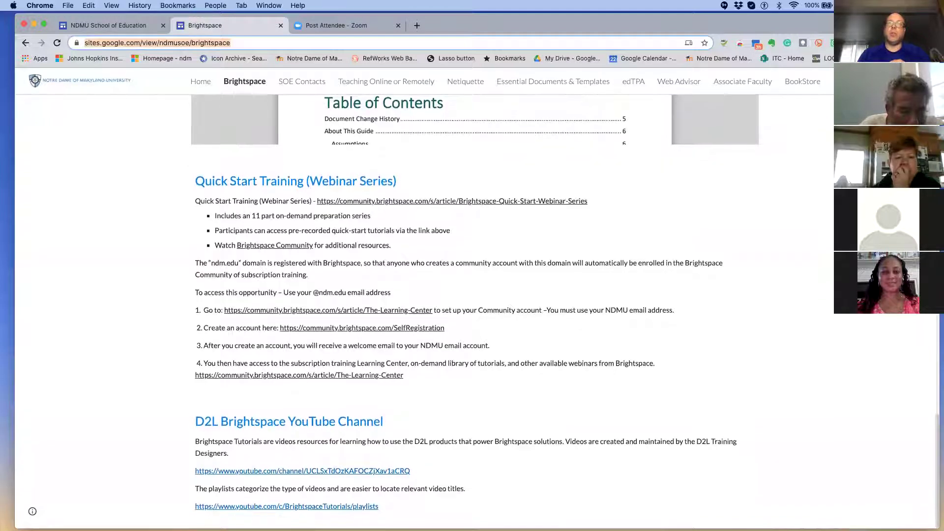
scroll(659, 289, down, 1)
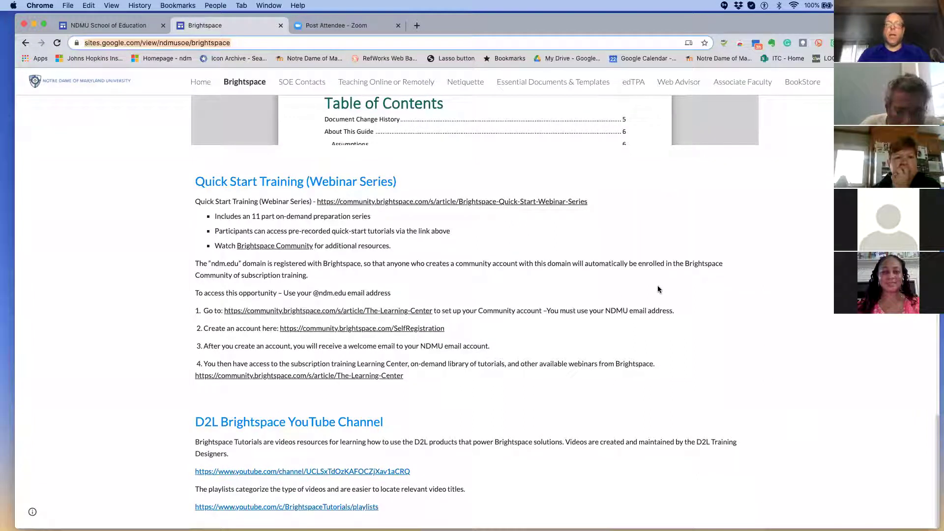
scroll(657, 286, down, 1)
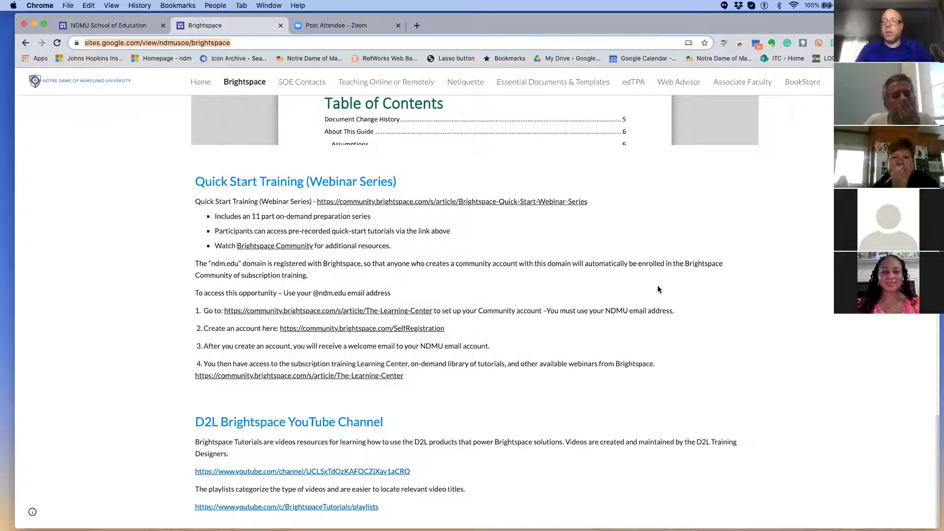
- Open the Brightspace homepage through the brightspace.ndm.edu link in the How to Access section
scroll(657, 285, up, 10)
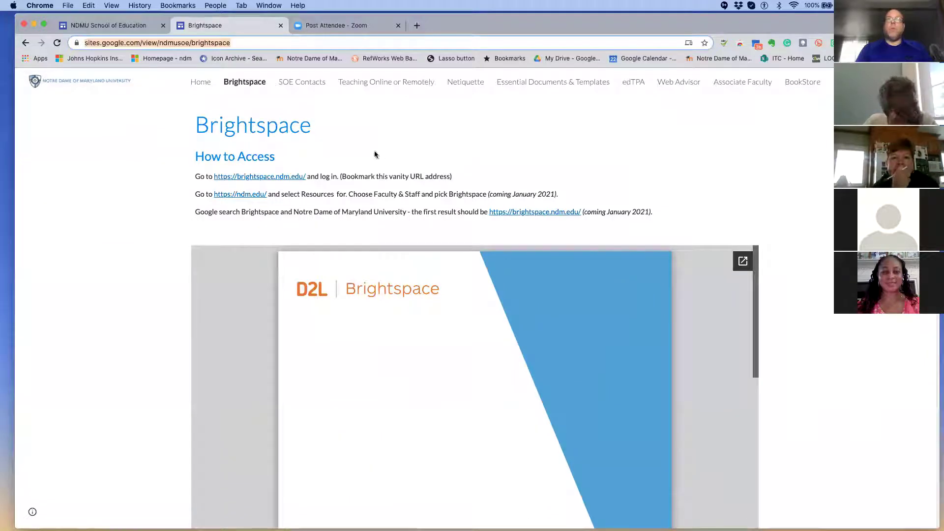
click(262, 177)
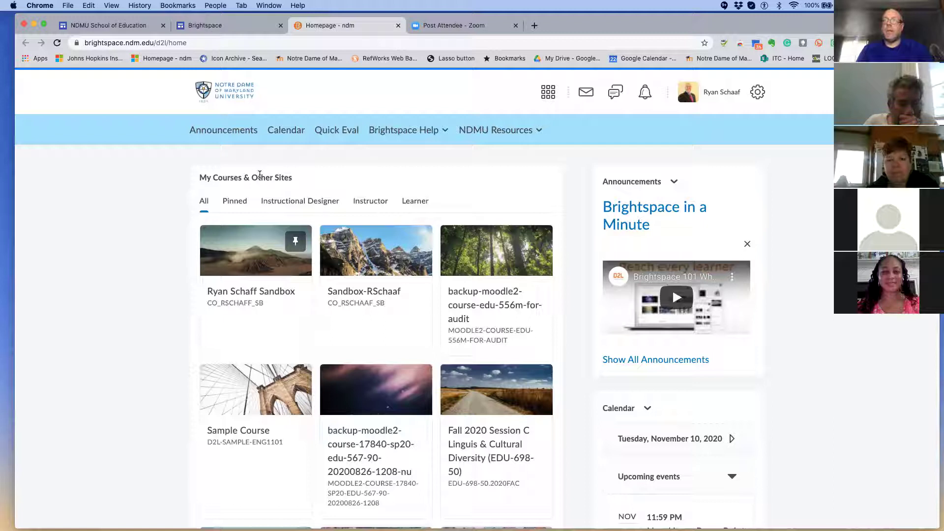
scroll(260, 175, down, 1)
scroll(260, 176, up, 1)
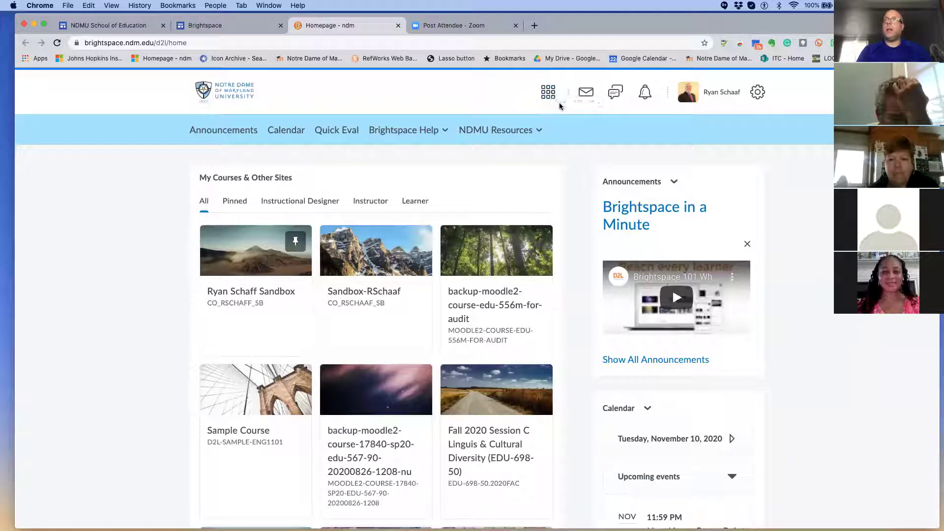
- Pin the second sandbox course in the course selector's list and close the list
click(548, 94)
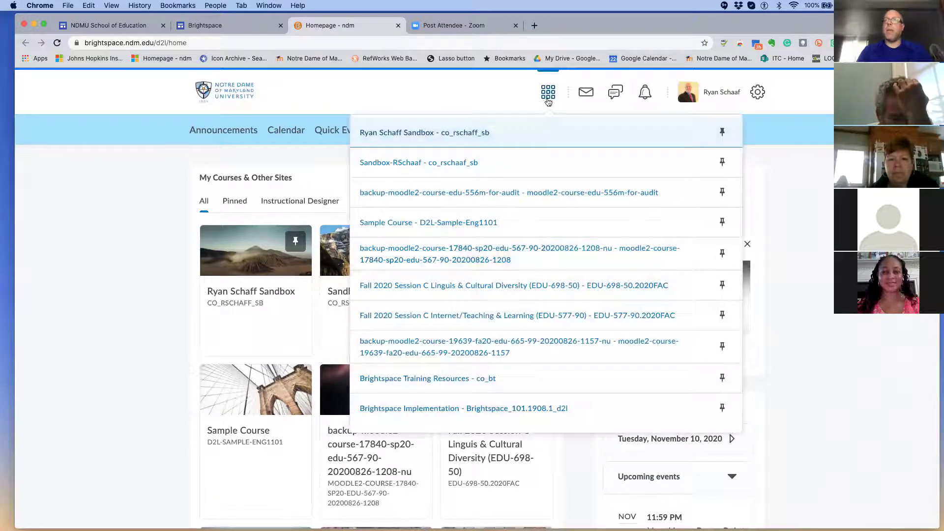
scroll(542, 168, down, 1)
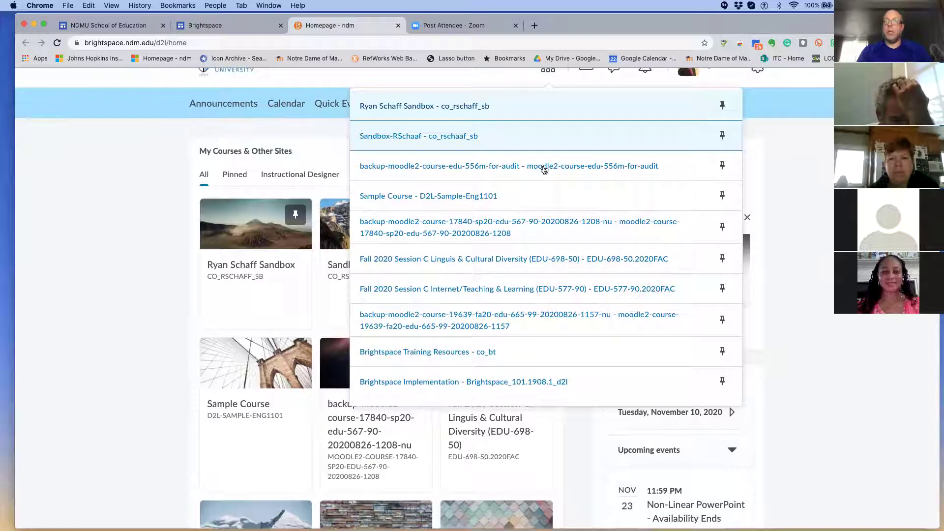
scroll(545, 170, down, 2)
scroll(544, 170, up, 3)
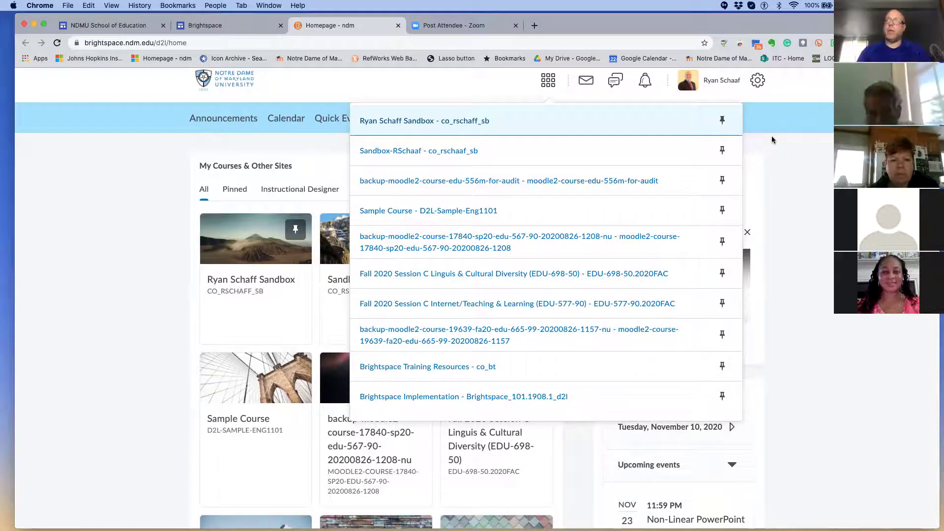
click(722, 150)
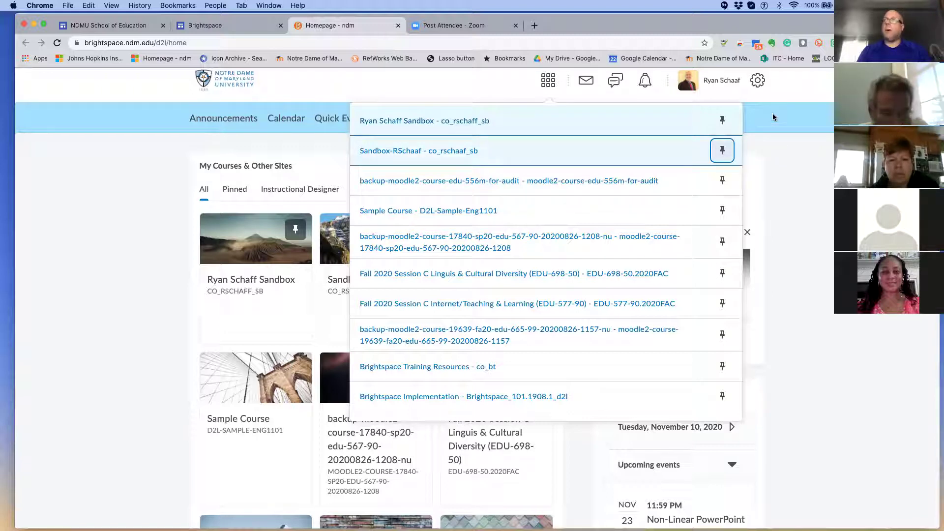
click(791, 112)
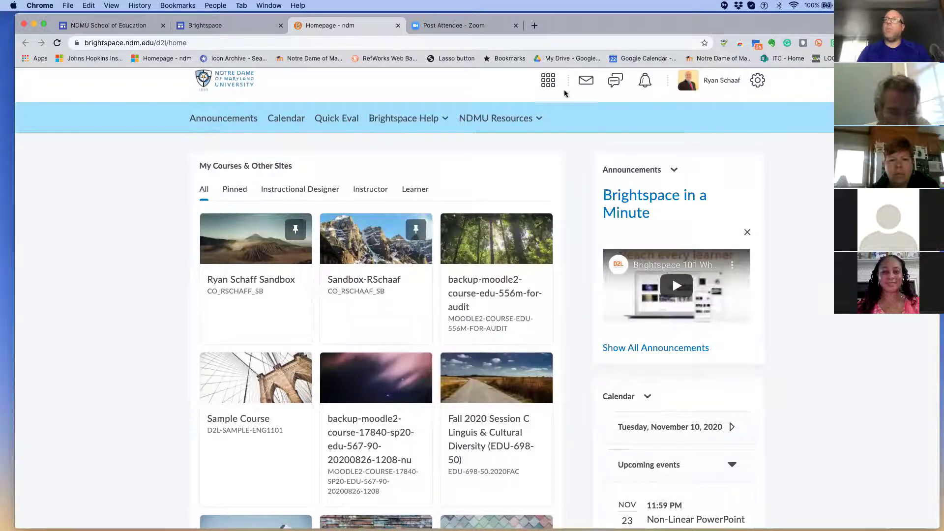
- Check the pinned courses in the course selector, then look through the course tiles under My Courses & Other Sites
click(548, 80)
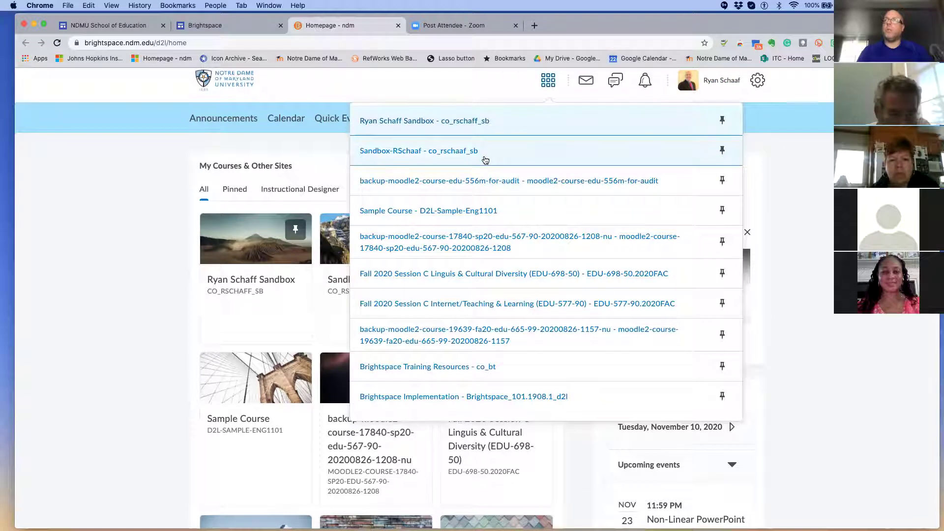
click(141, 213)
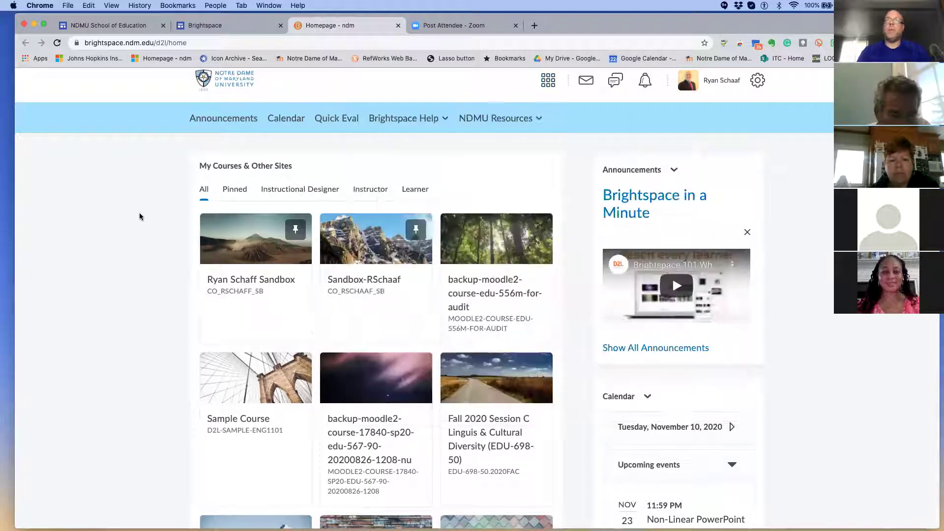
scroll(305, 272, down, 1)
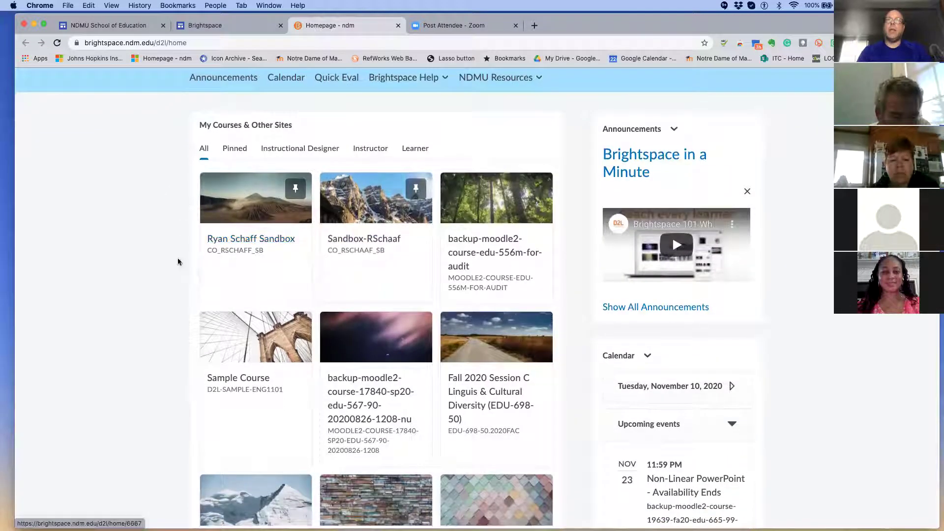
scroll(179, 264, down, 2)
scroll(218, 336, down, 4)
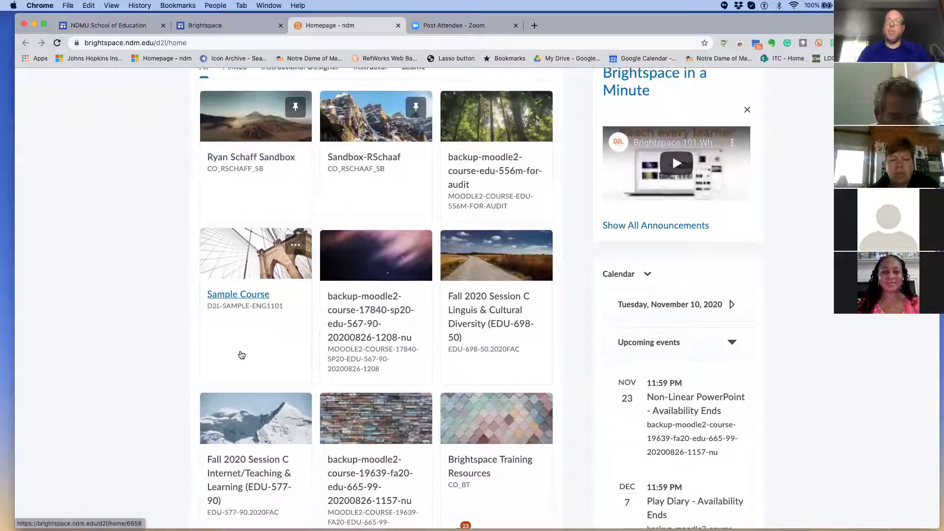
scroll(241, 354, down, 5)
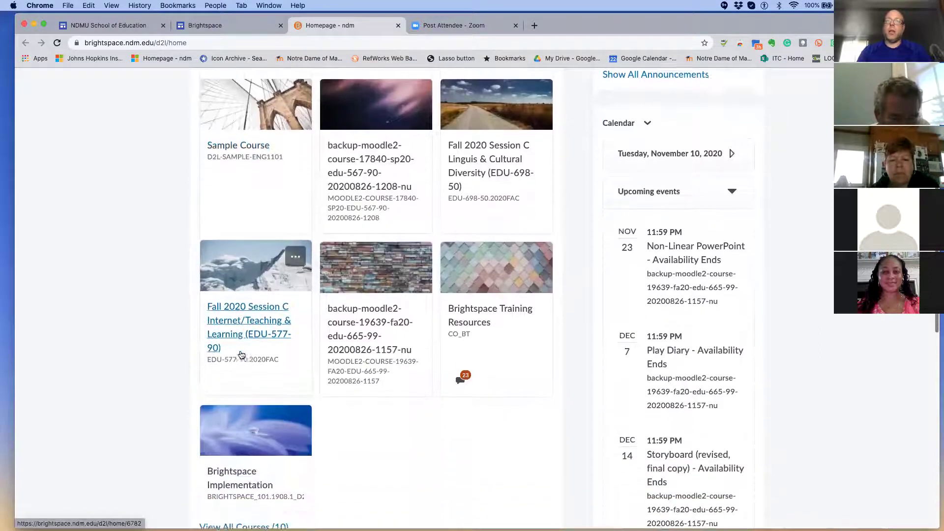
scroll(241, 354, up, 10)
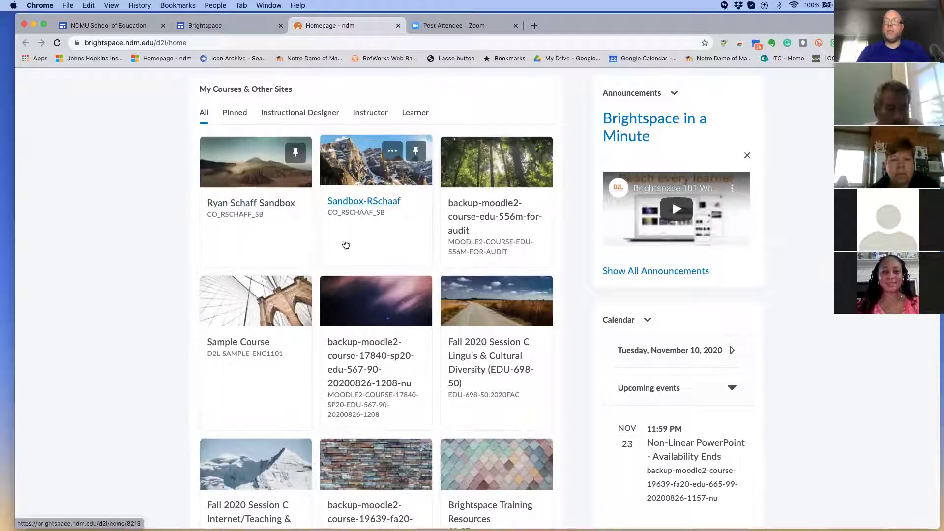
scroll(359, 244, up, 1)
scroll(360, 244, up, 1)
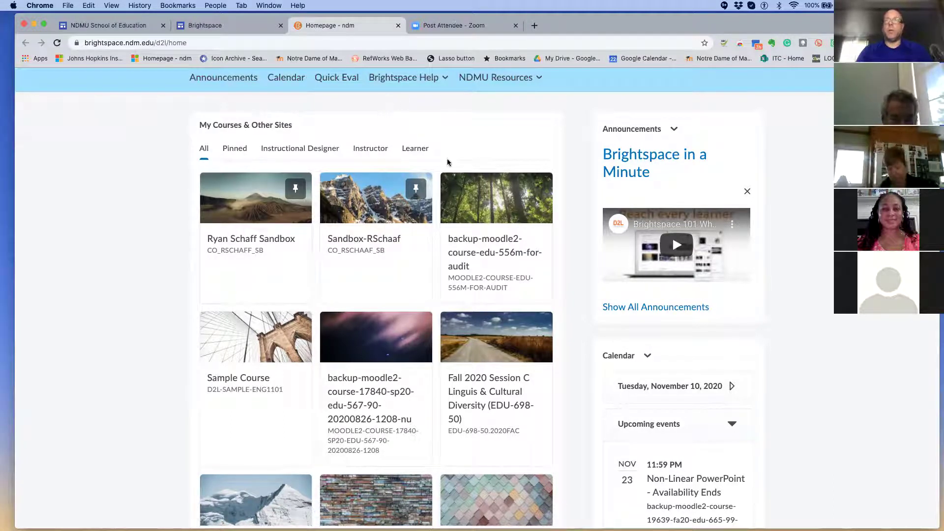
scroll(446, 162, up, 2)
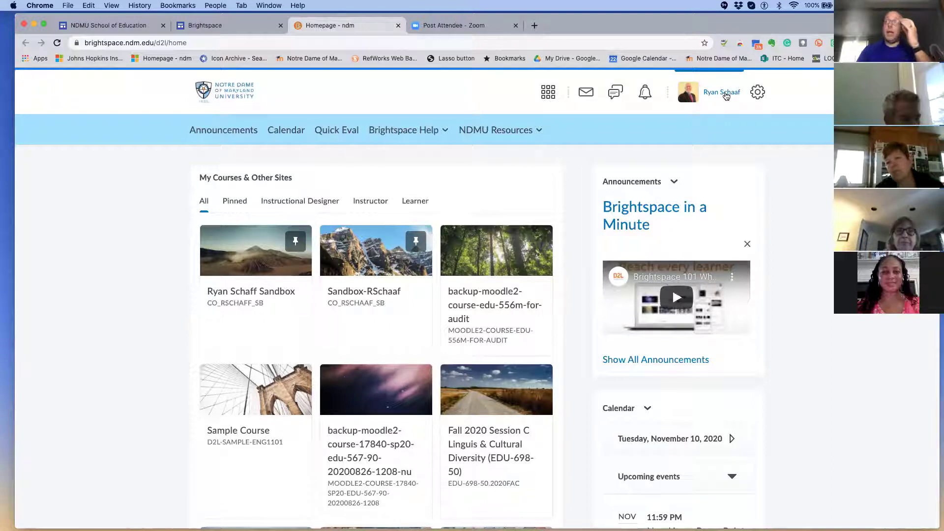
- Open the signed-in account's user profile for editing and look over its picture, awards and personal info fields
click(721, 93)
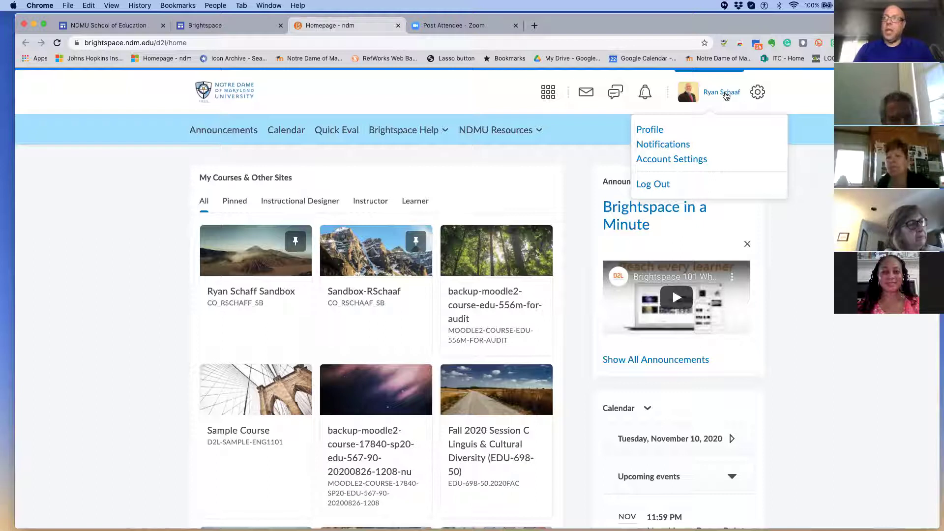
click(654, 129)
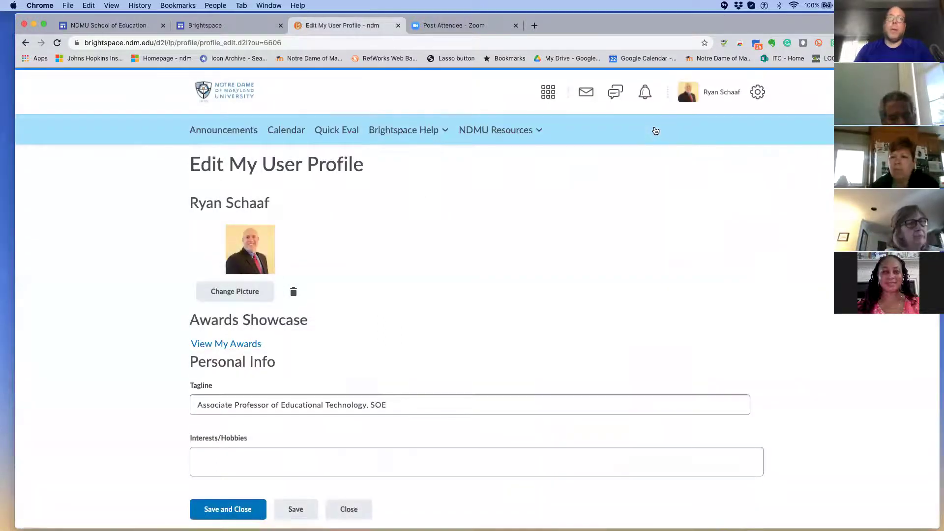
scroll(456, 252, down, 1)
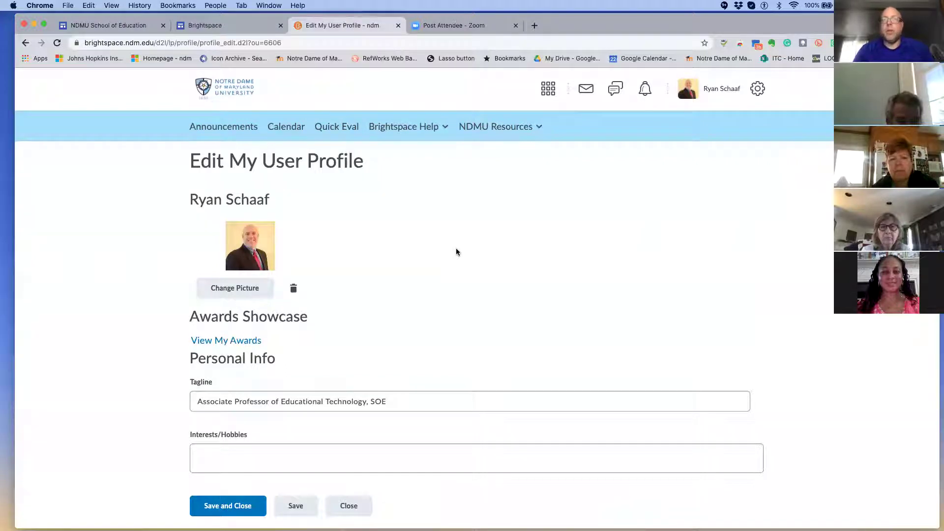
scroll(455, 250, down, 1)
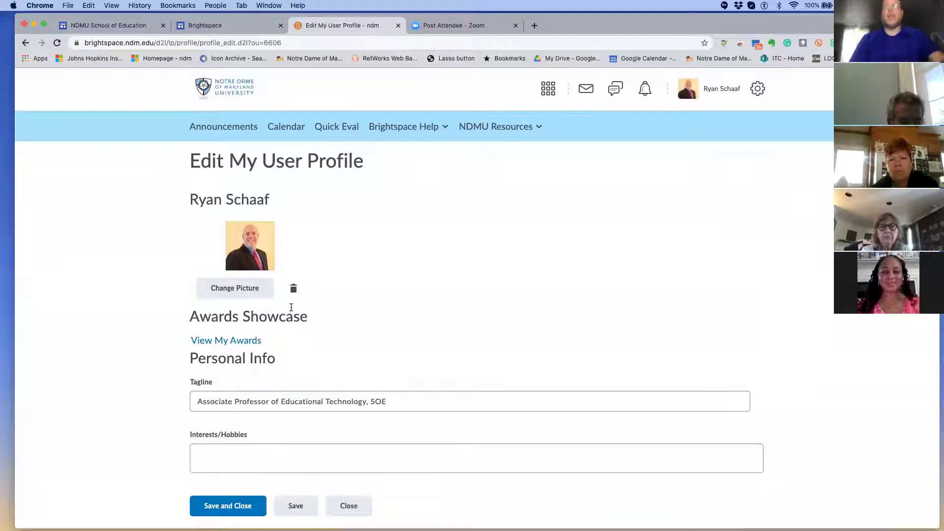
- Open the Account Settings page for the signed-in account
scroll(291, 307, up, 1)
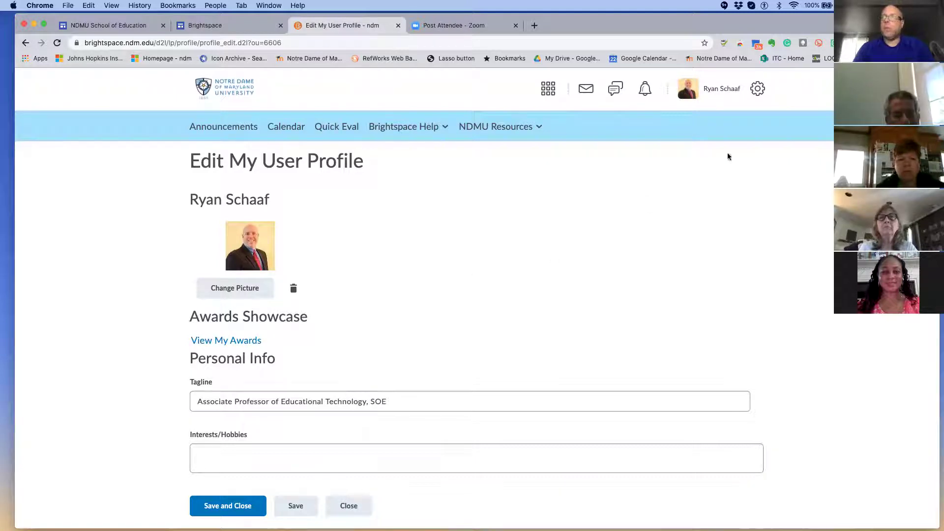
click(723, 93)
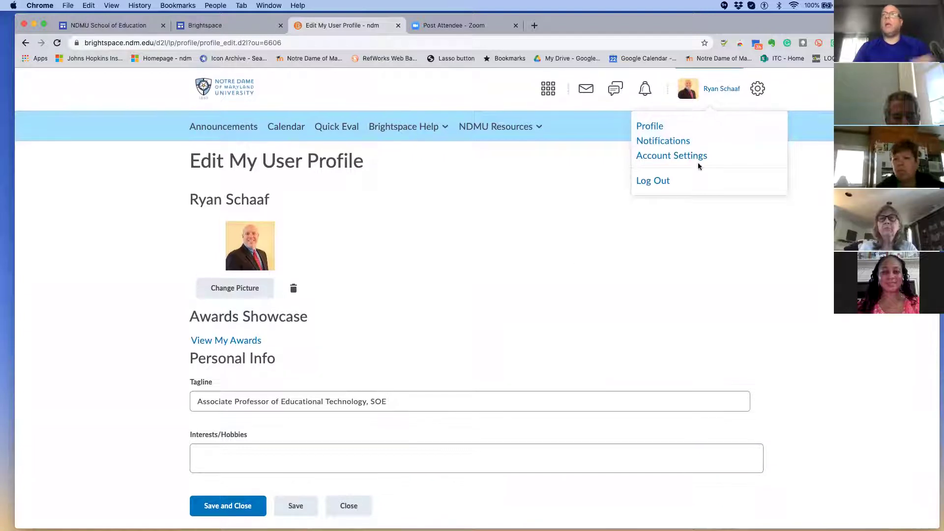
click(685, 157)
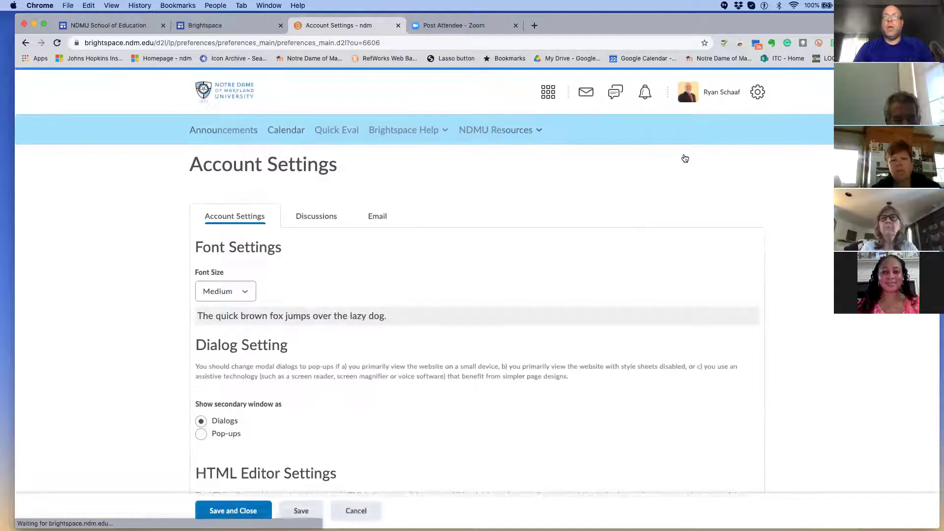
- Try the Large and Huge font sizes on the sample sentence, then set the font size back to Medium
scroll(634, 230, down, 3)
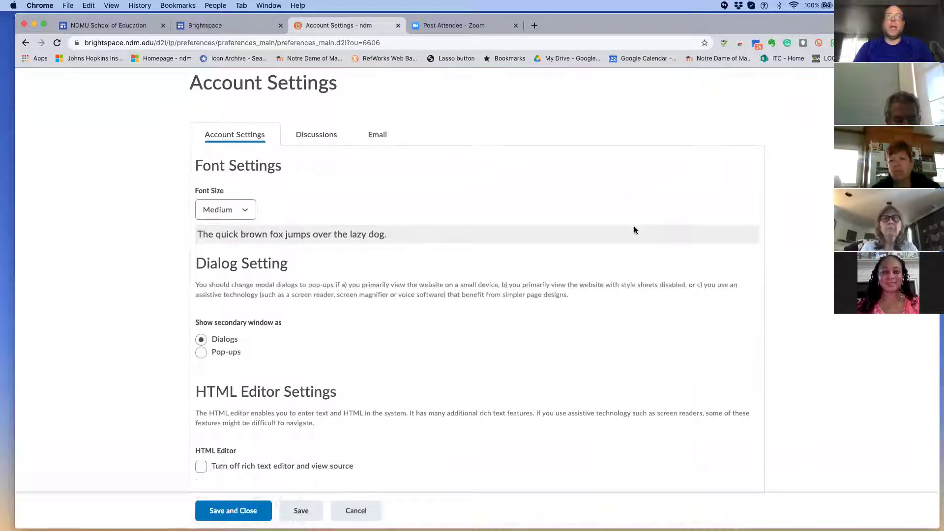
click(247, 210)
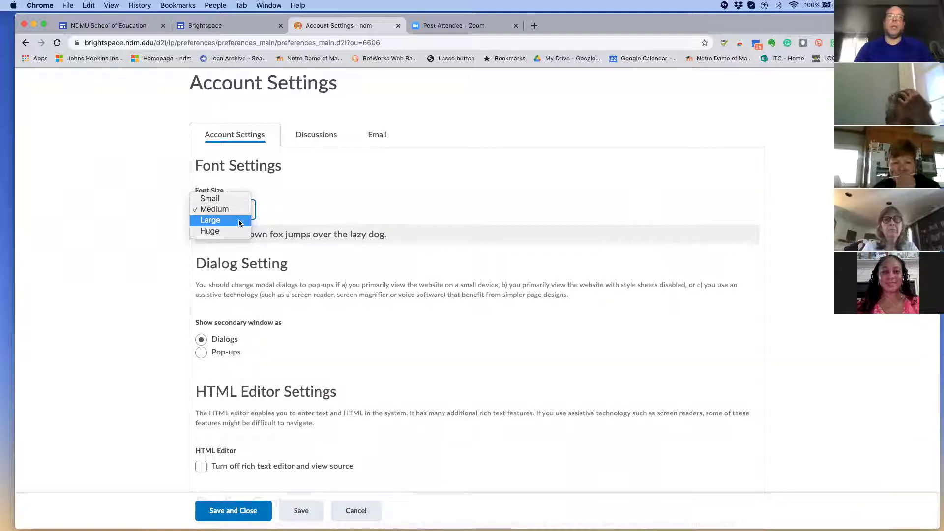
click(240, 223)
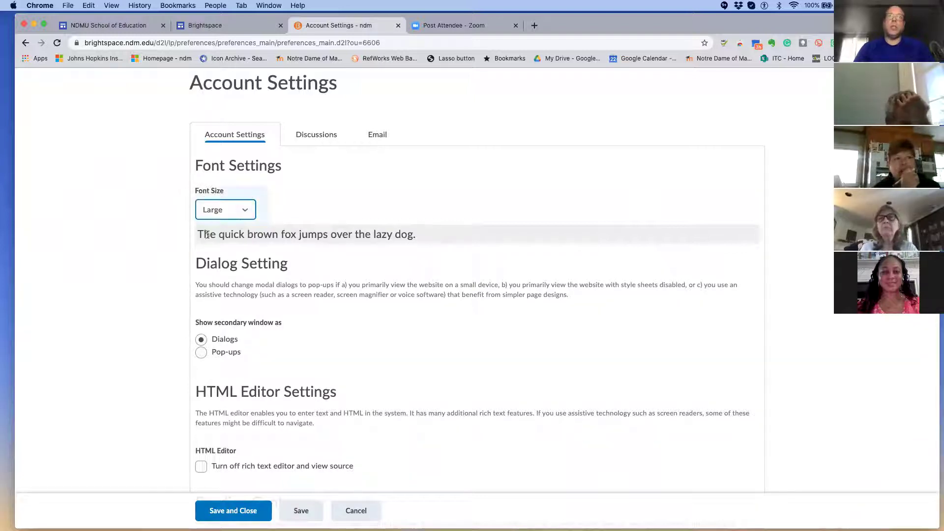
click(241, 211)
click(240, 221)
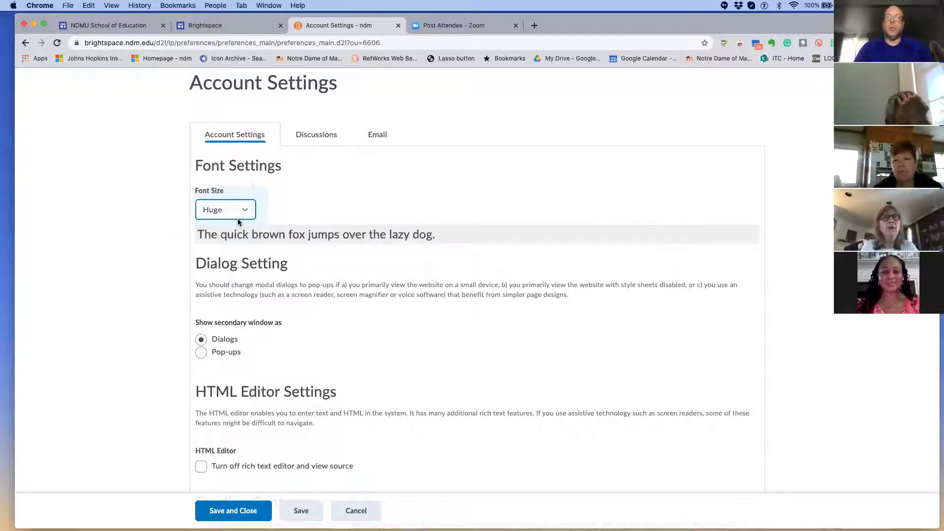
click(249, 211)
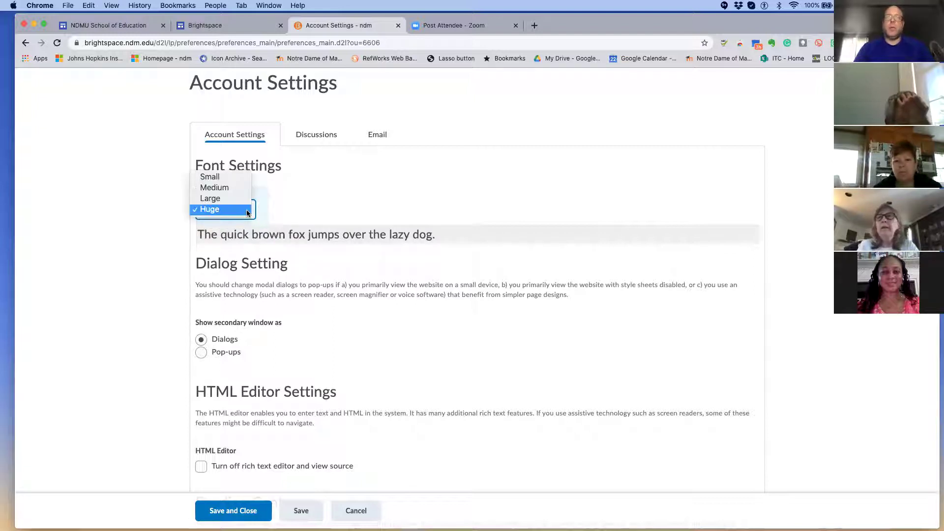
click(230, 188)
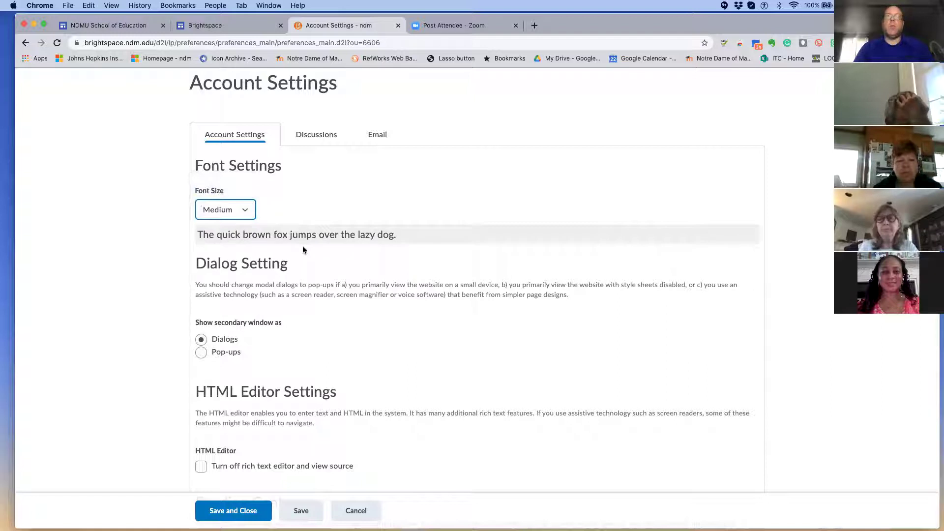
- Look through the Dialog Setting, HTML Editor Settings, Reading Content and Video Settings sections of the account settings
scroll(302, 249, down, 1)
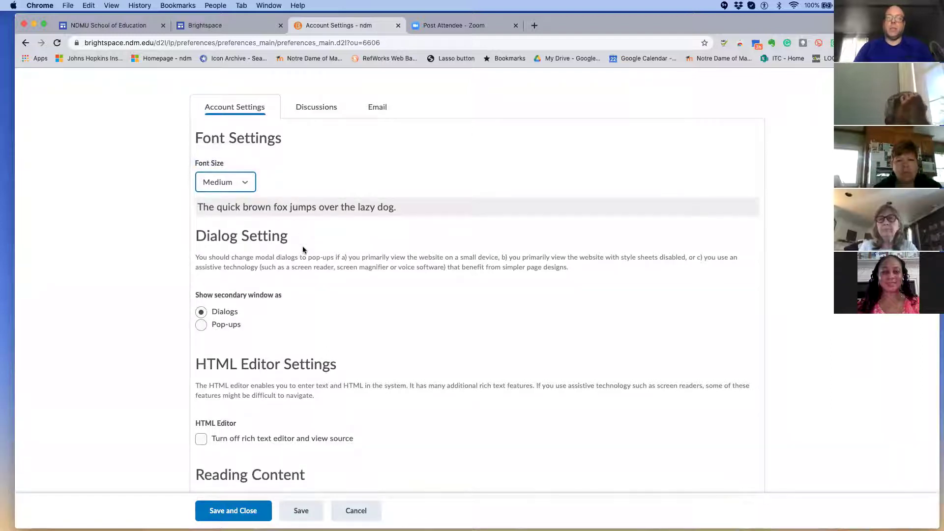
scroll(302, 250, down, 2)
scroll(303, 250, down, 4)
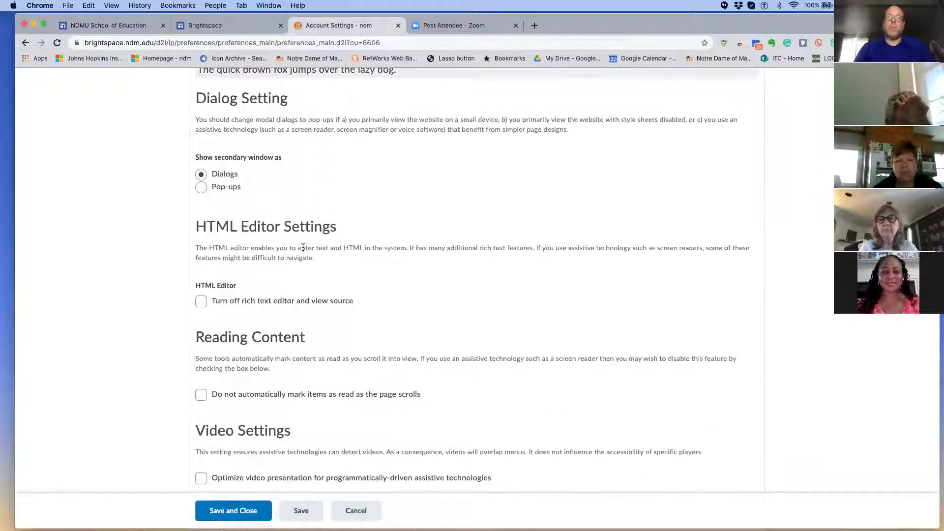
scroll(303, 247, down, 3)
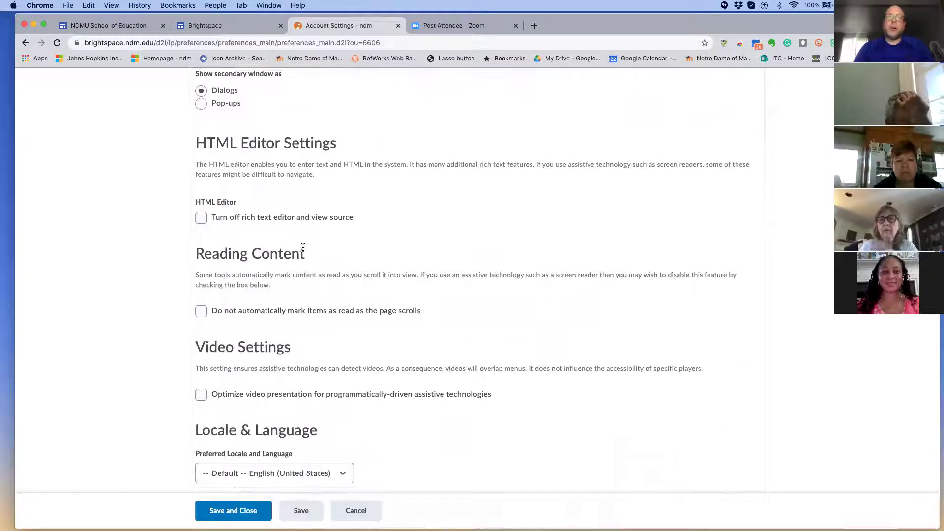
scroll(302, 247, down, 5)
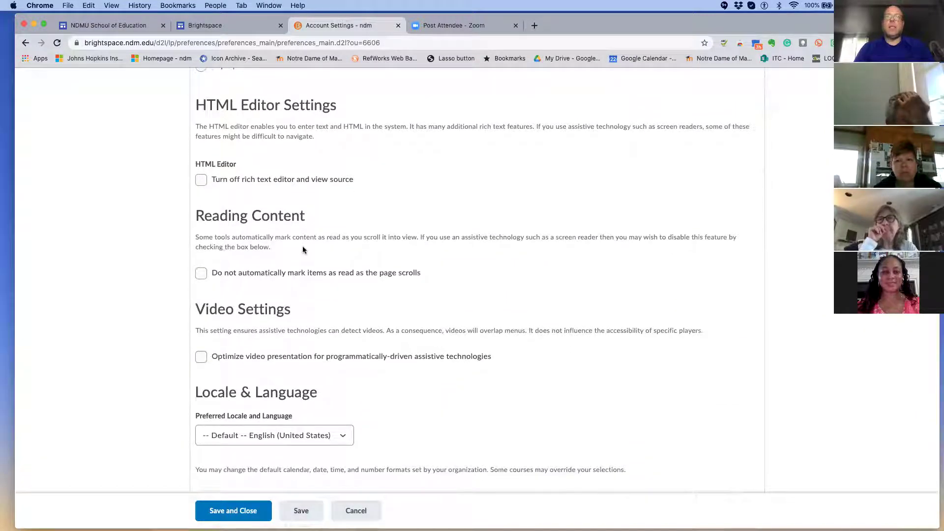
scroll(303, 247, down, 1)
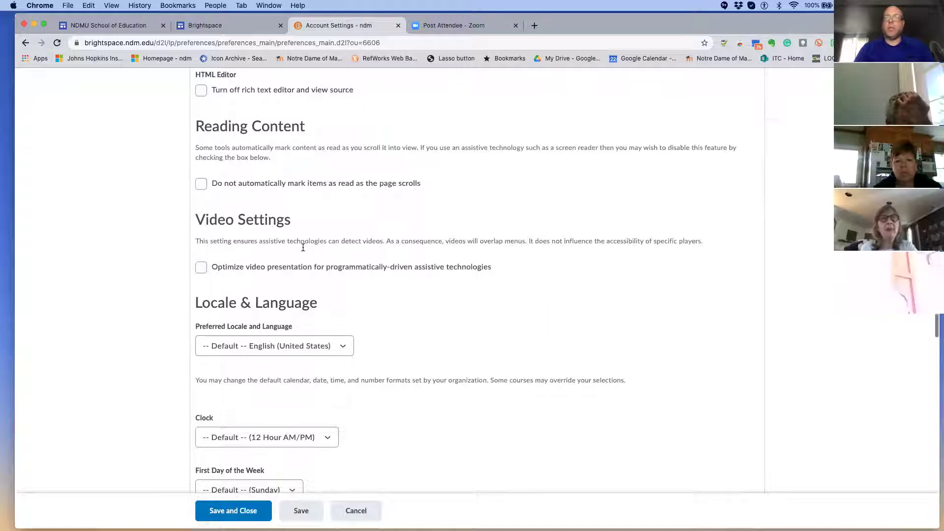
scroll(302, 250, down, 1)
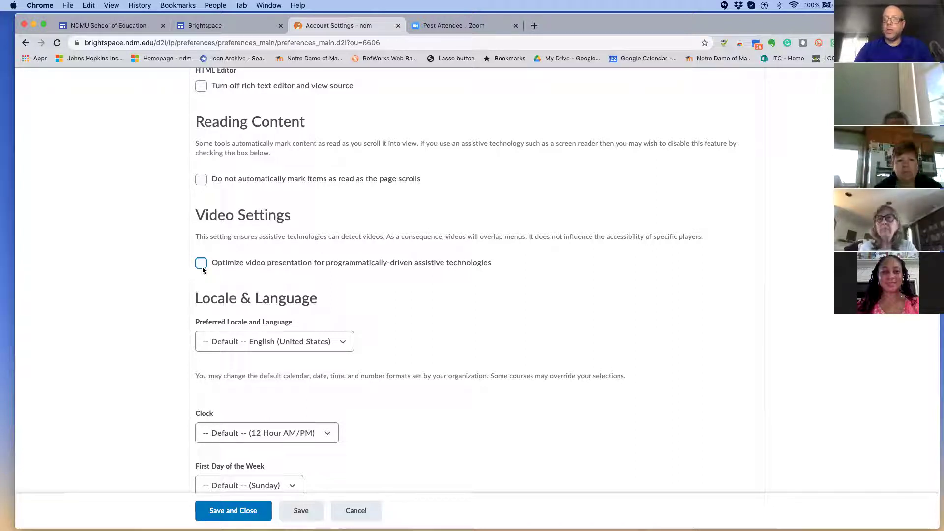
- Review the Locale & Language options and check the available percentage formats without choosing a different one
scroll(326, 280, down, 3)
scroll(327, 282, down, 4)
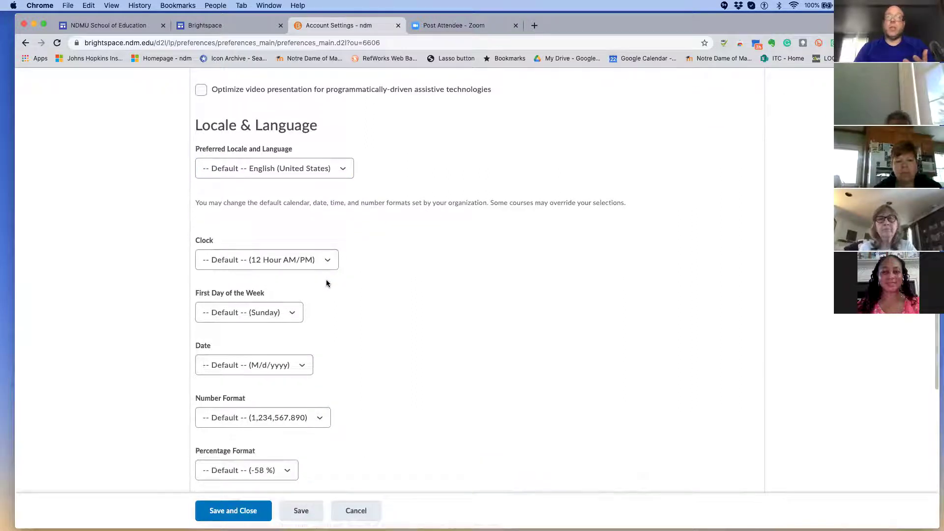
scroll(326, 281, down, 2)
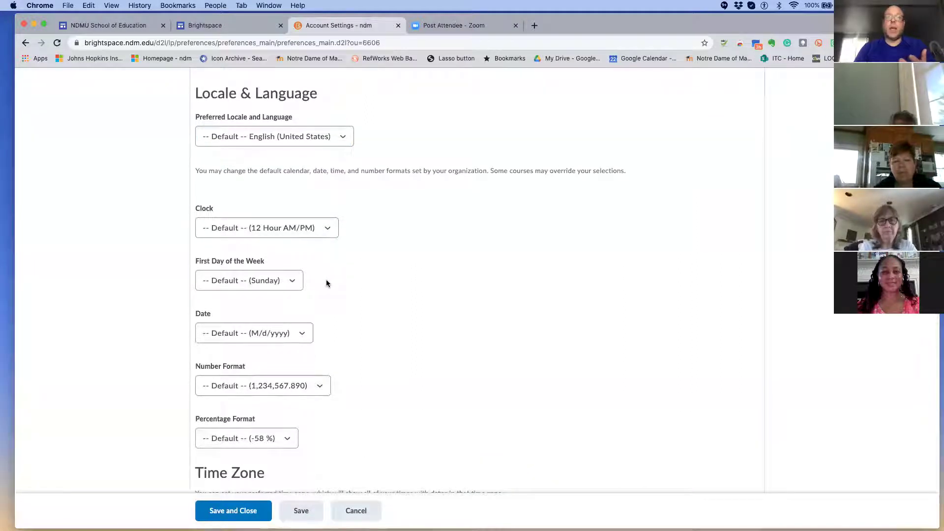
scroll(326, 283, down, 3)
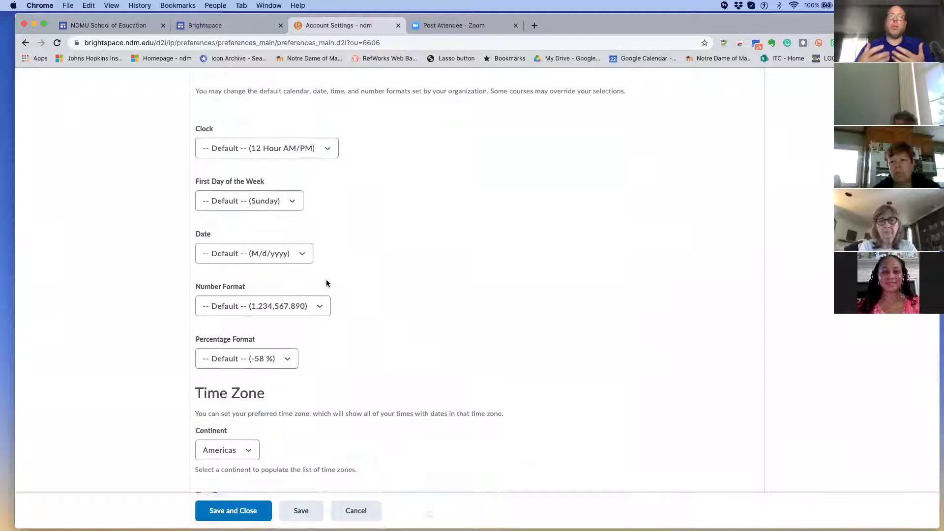
scroll(326, 283, down, 3)
scroll(326, 283, down, 2)
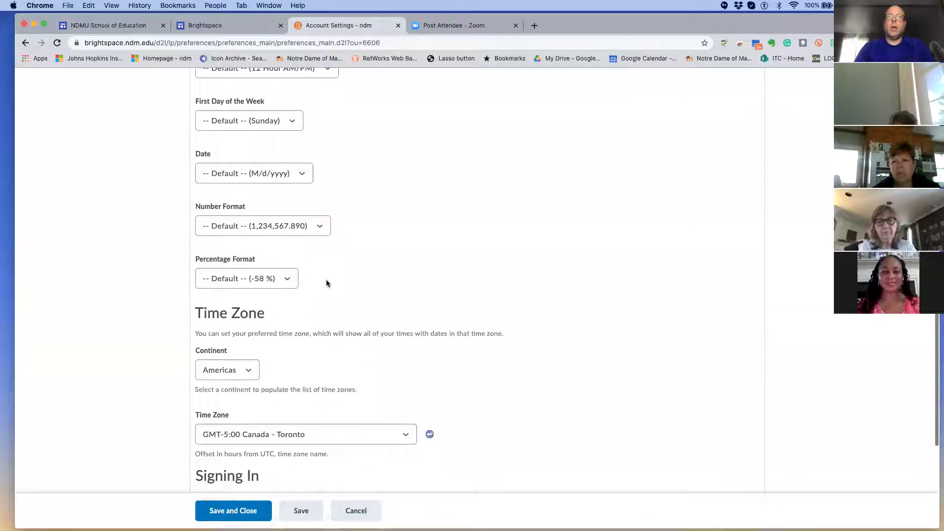
click(289, 280)
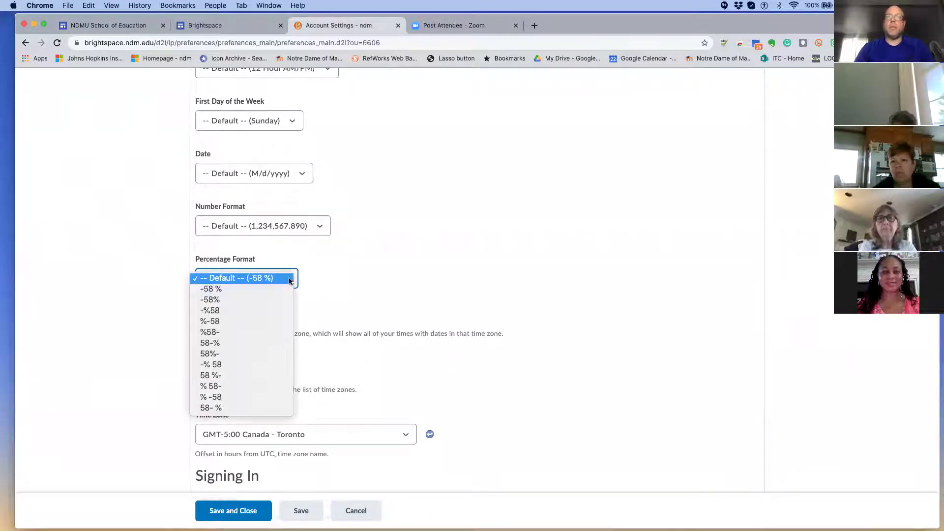
click(329, 281)
- Examine the Time Zone, Signing In and Application Settings sections, then return to the start of the account settings
scroll(329, 280, down, 5)
scroll(329, 285, down, 2)
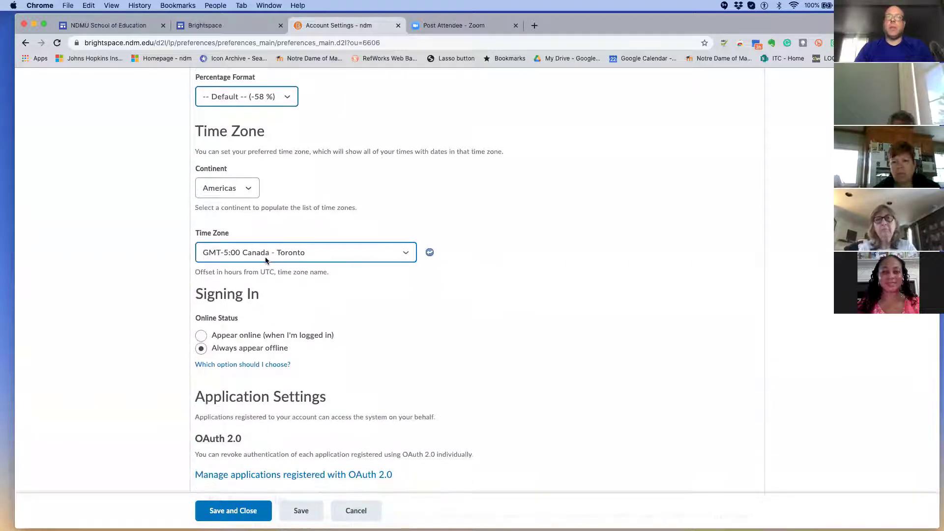
scroll(384, 289, down, 4)
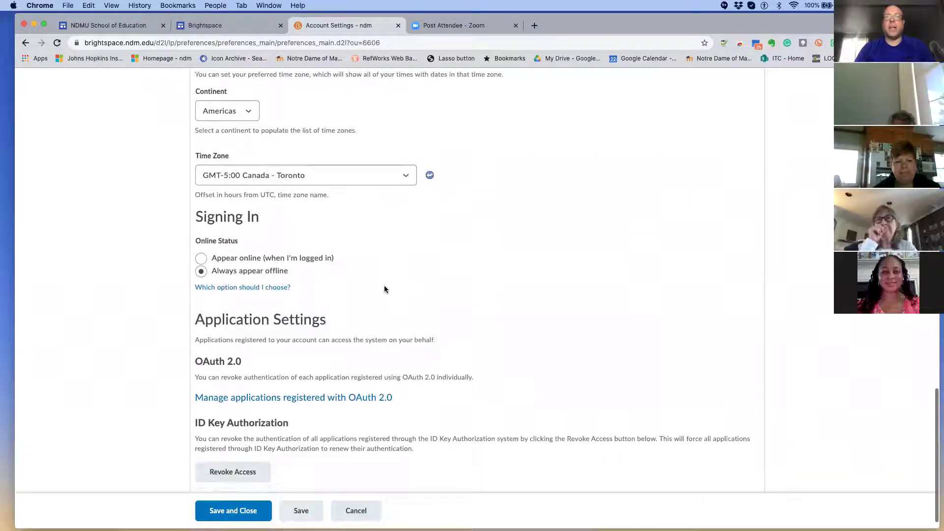
scroll(385, 289, down, 1)
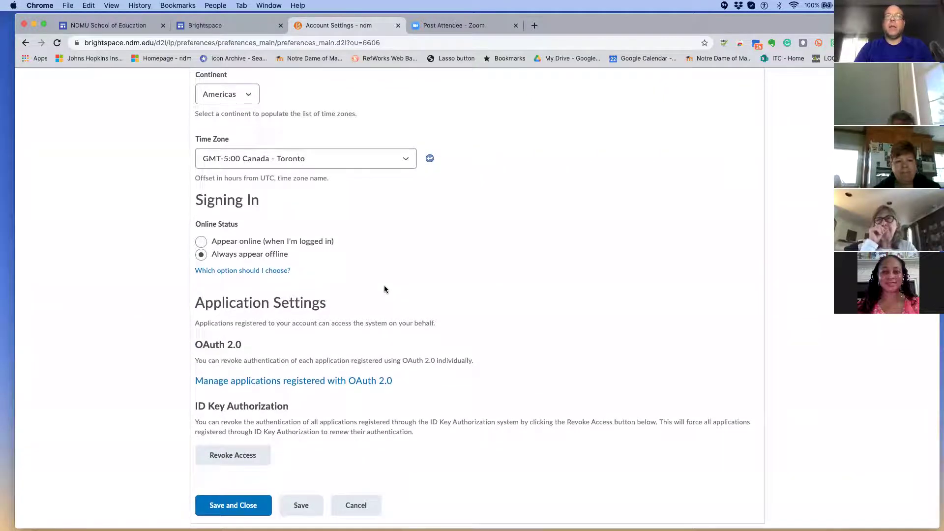
scroll(385, 290, up, 15)
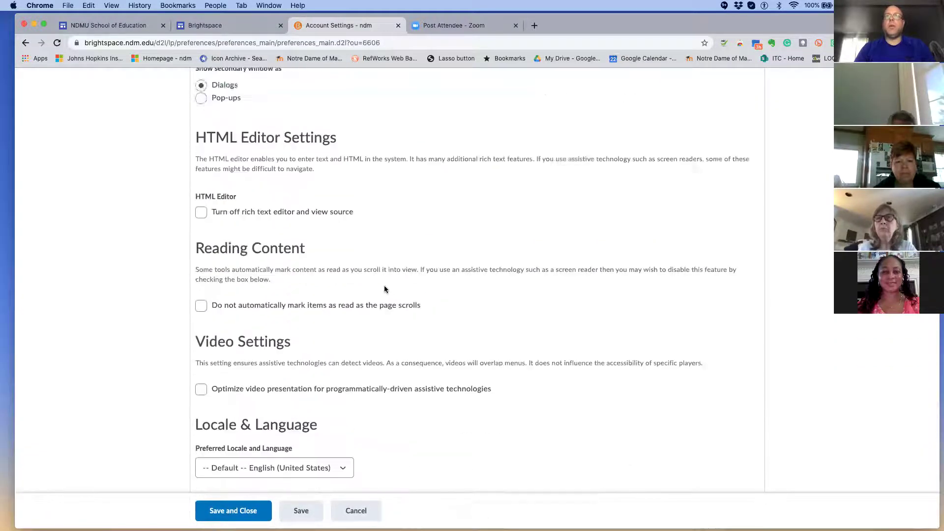
scroll(384, 289, up, 8)
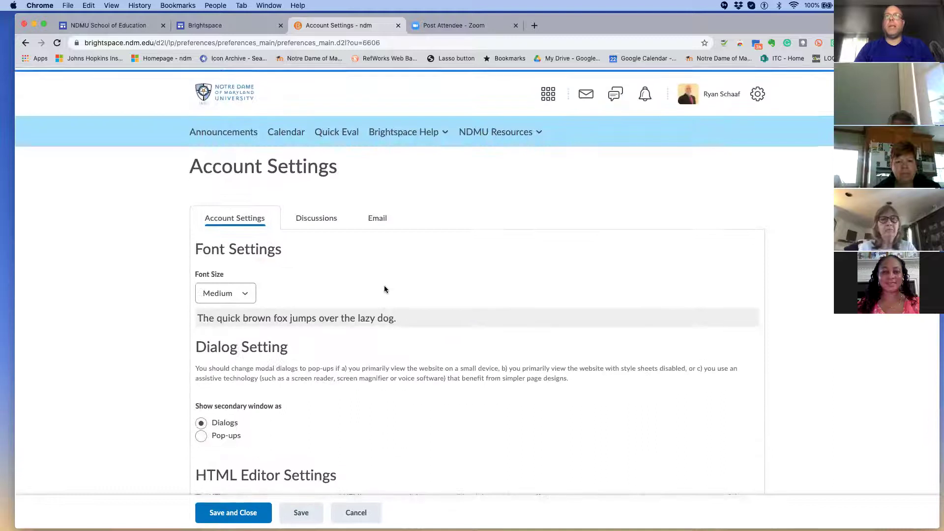
- View the personal settings for Discussions, then look over the Email options, signature editor and display options
click(328, 224)
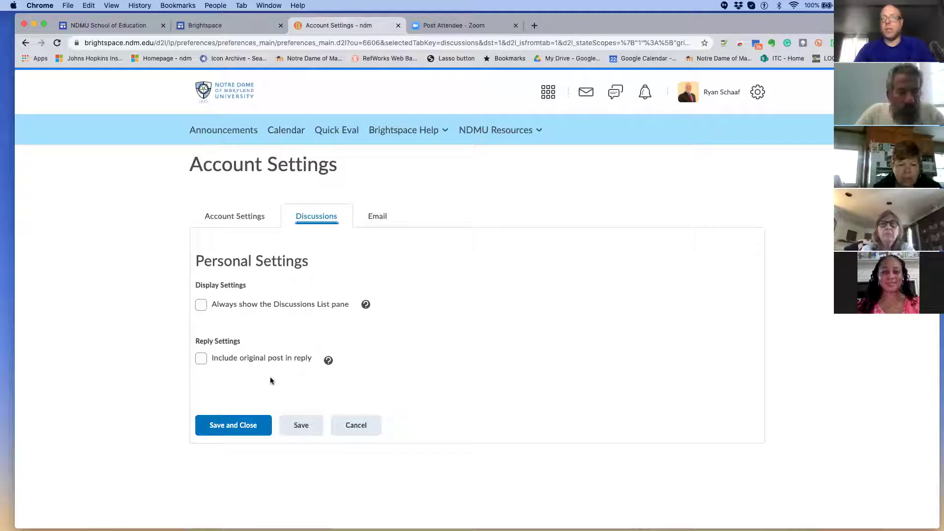
click(385, 217)
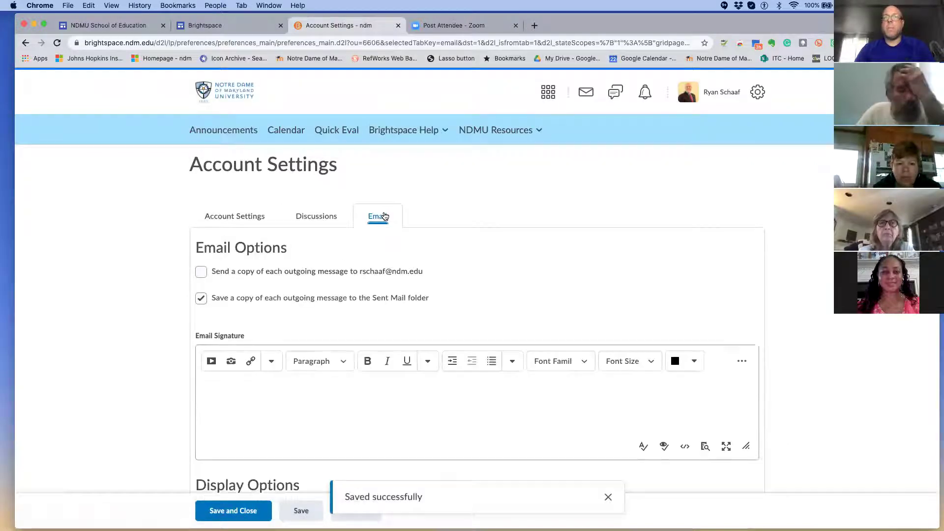
scroll(385, 217, down, 1)
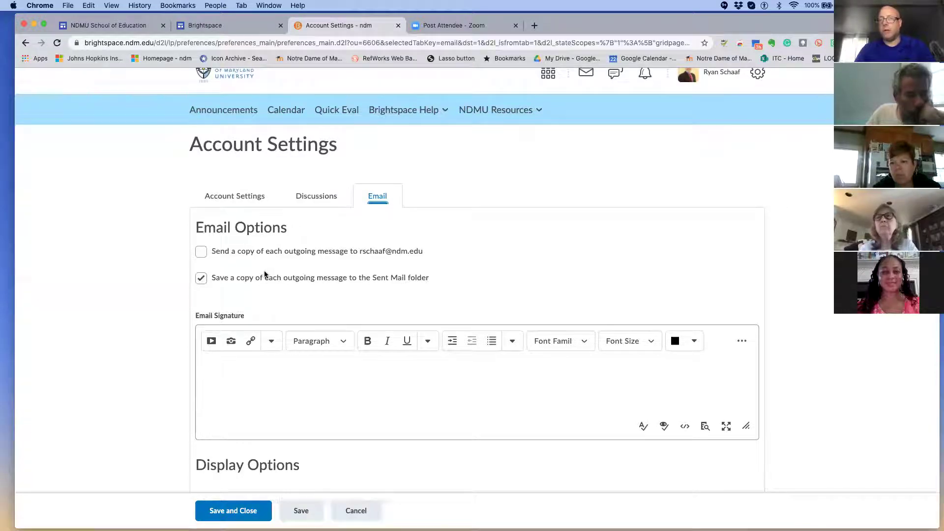
scroll(255, 266, down, 1)
scroll(307, 250, down, 2)
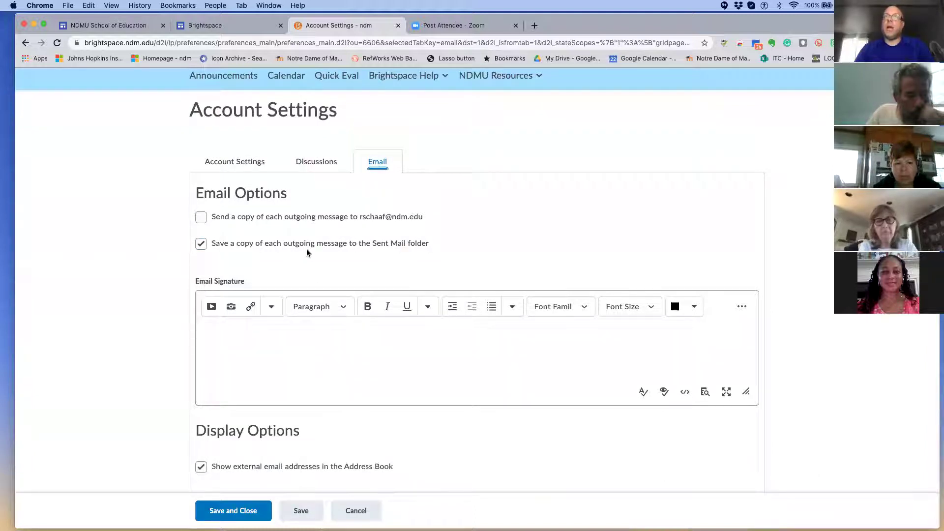
scroll(307, 250, down, 1)
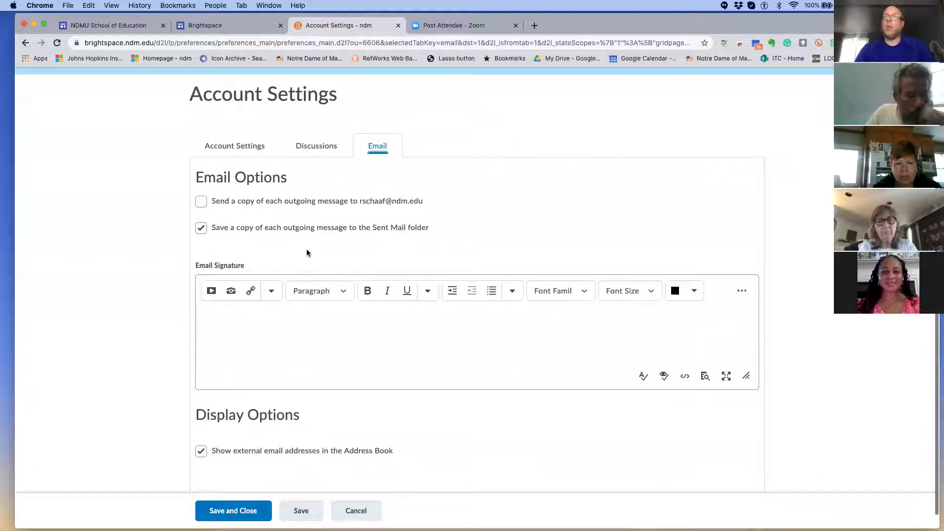
- Enable sending a copy of each outgoing message to the account's email address and return to the general account settings
click(200, 203)
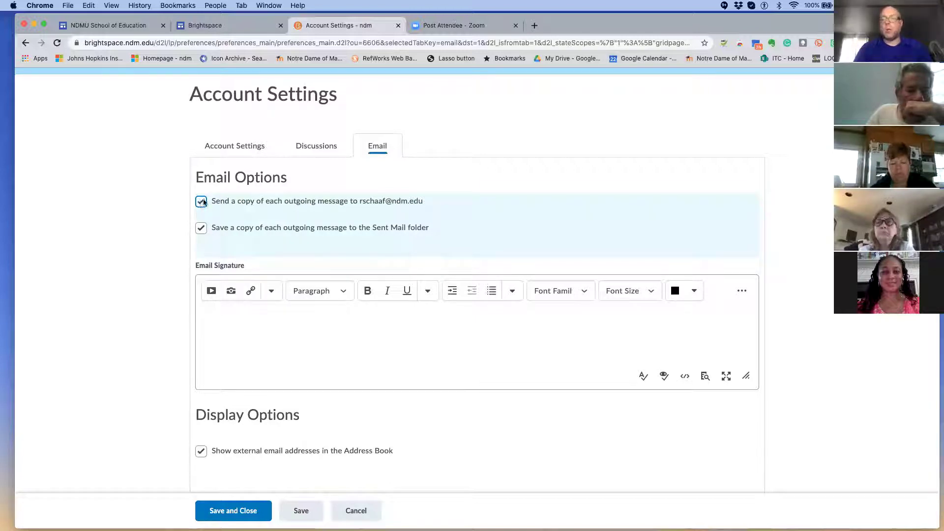
scroll(350, 199, up, 3)
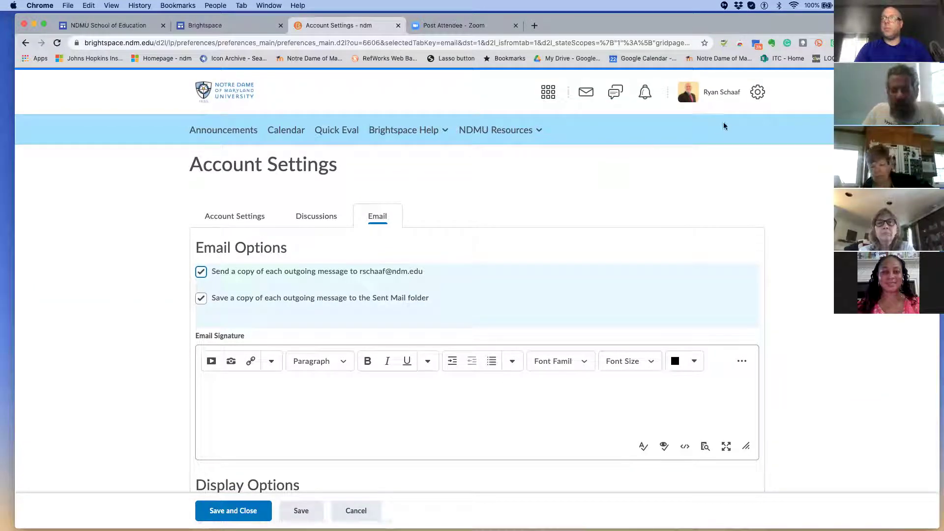
click(238, 217)
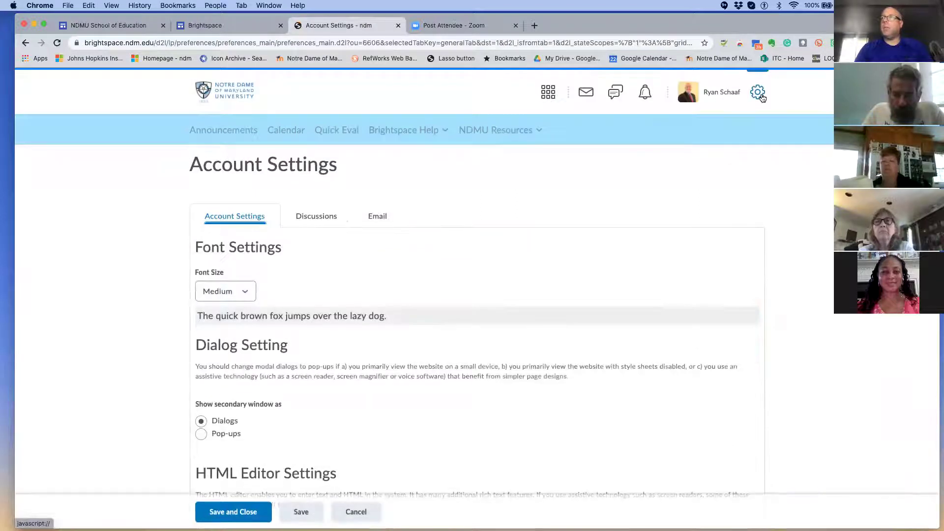
- Check the Organization Related tools offered beside the account name and close the list
click(760, 95)
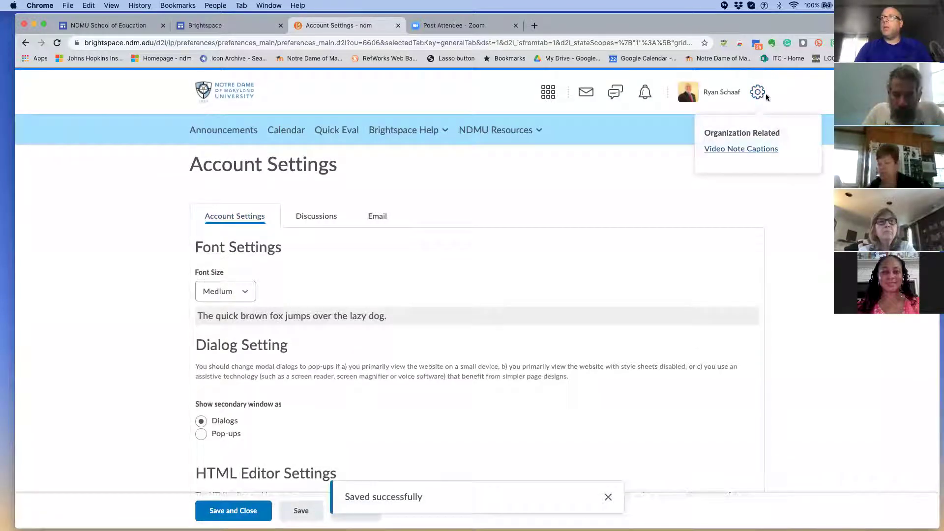
click(770, 94)
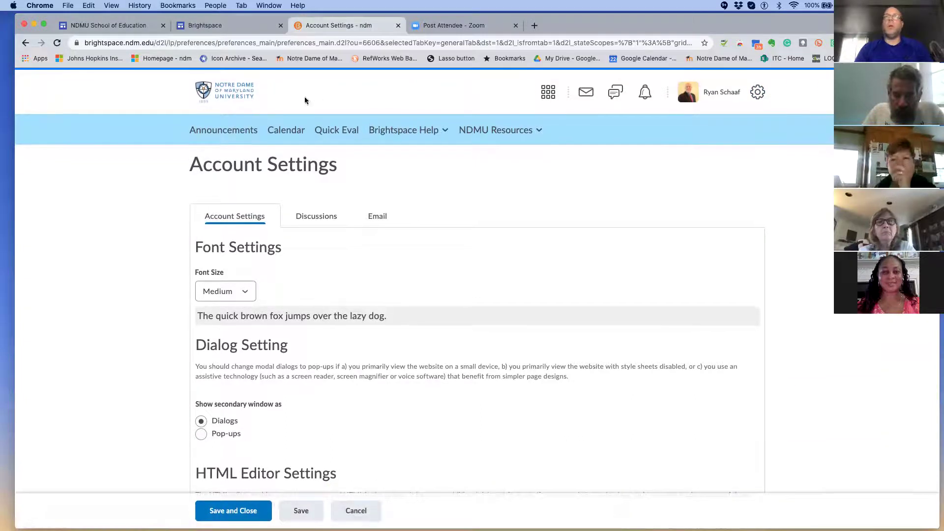
- Return to the organization homepage and show the resources offered under Brightspace Help
click(228, 87)
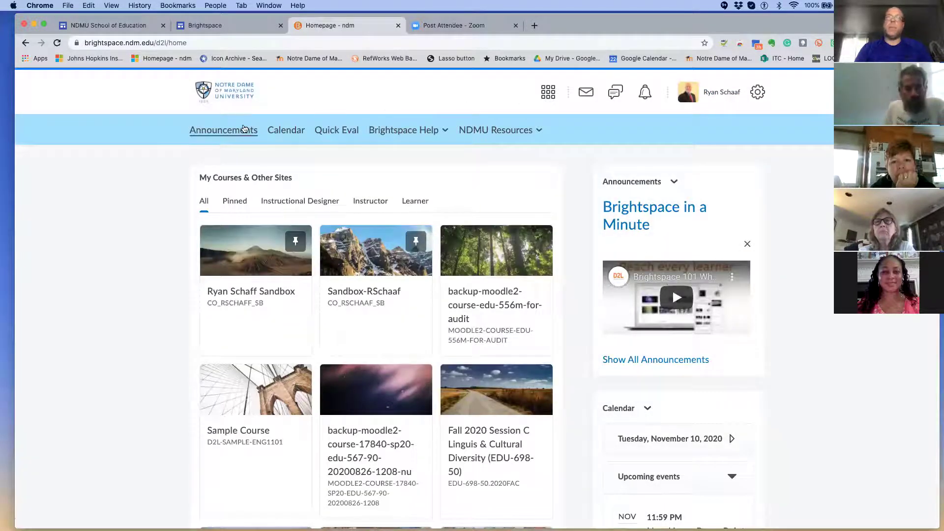
scroll(244, 129, down, 1)
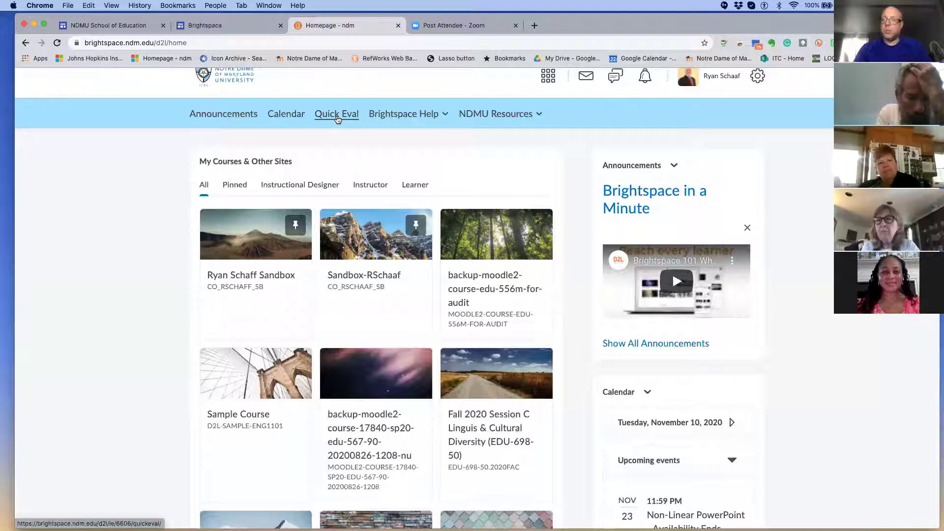
click(437, 116)
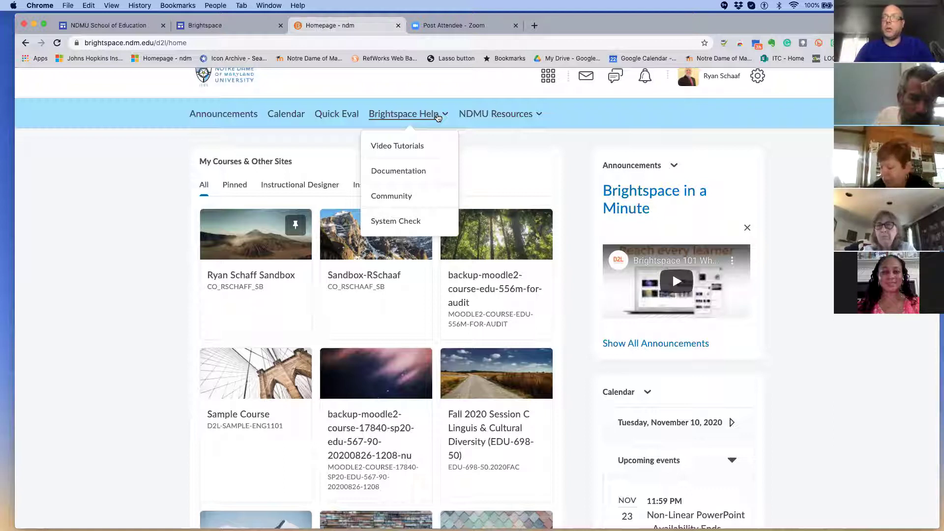
- Examine the university services listed under NDMU Resources on the homepage and close the list
click(522, 119)
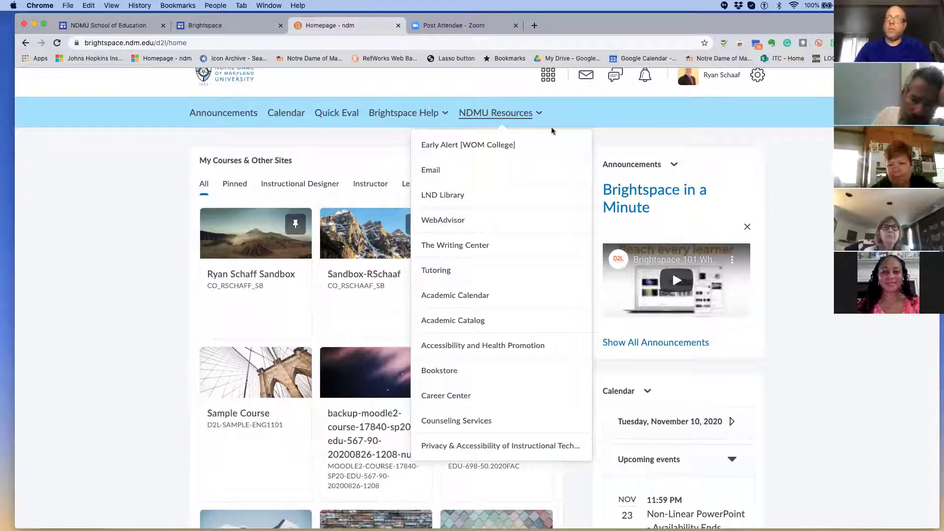
scroll(506, 143, down, 1)
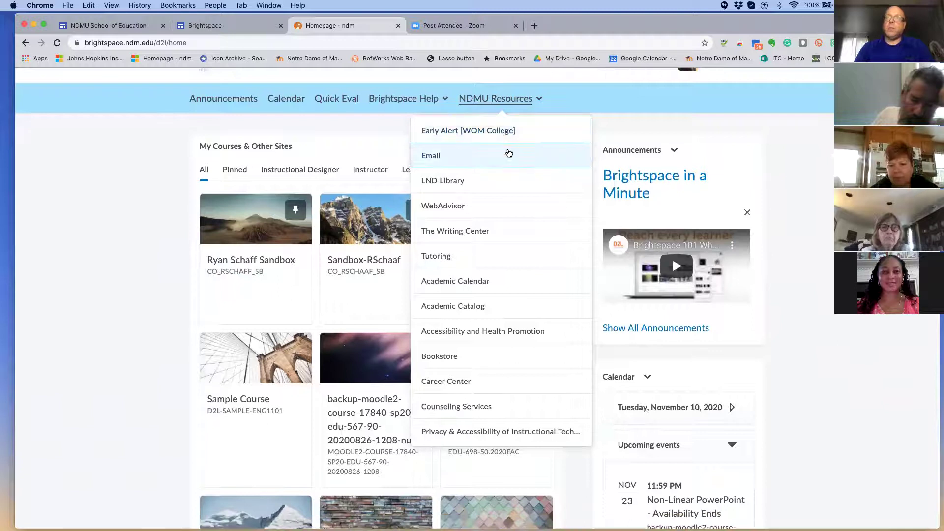
scroll(507, 150, down, 1)
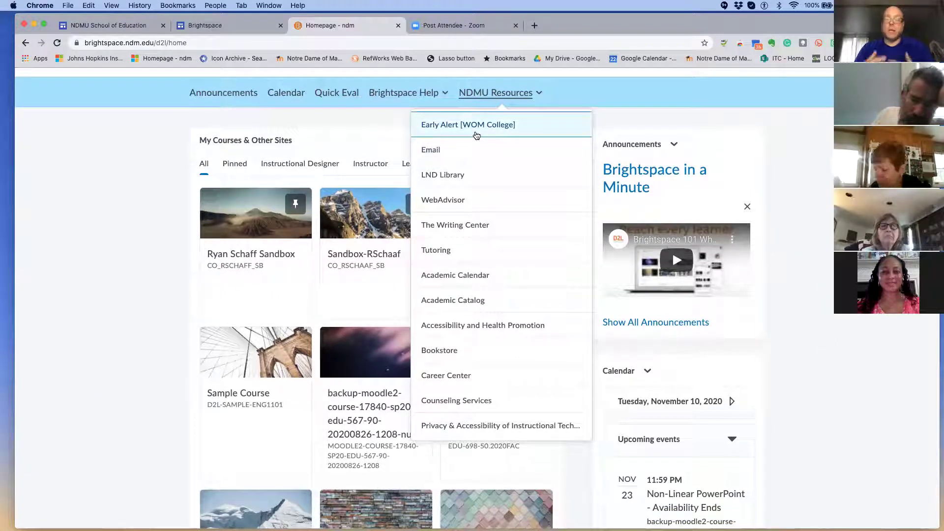
scroll(476, 135, down, 1)
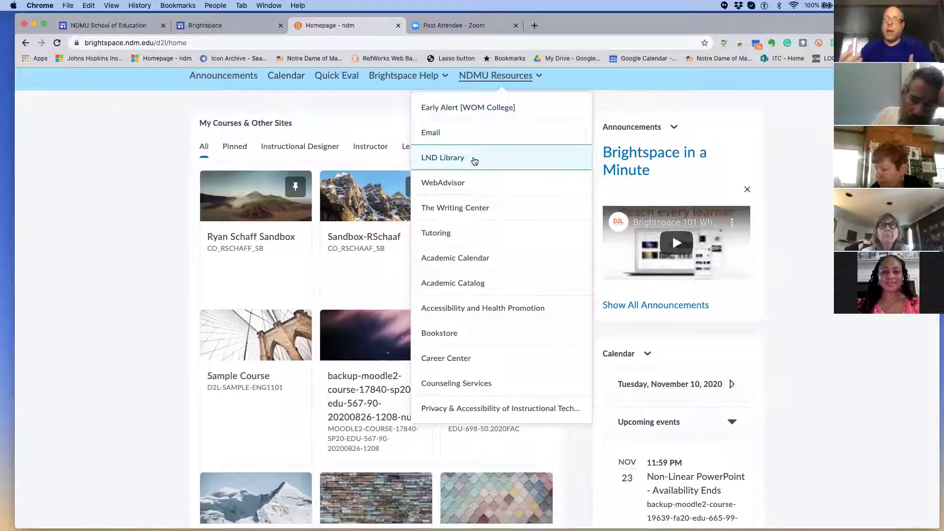
scroll(474, 160, down, 3)
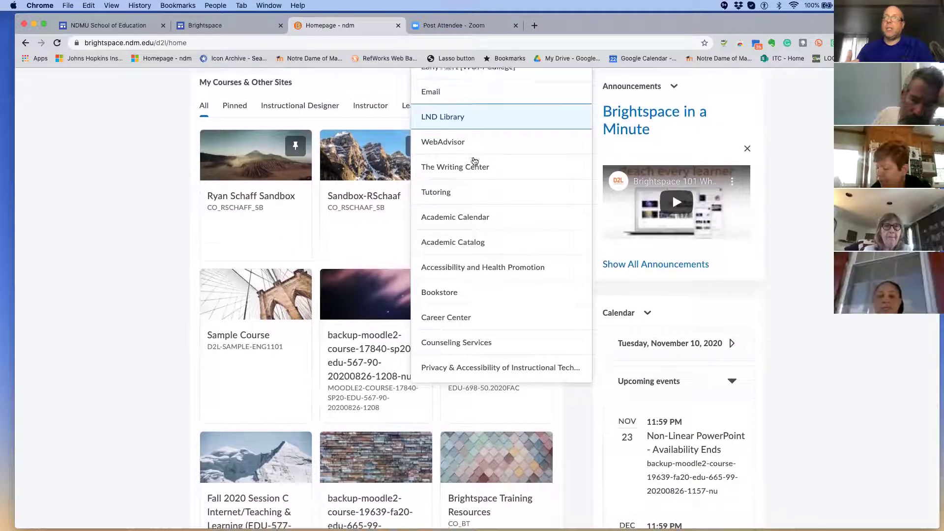
scroll(474, 160, down, 2)
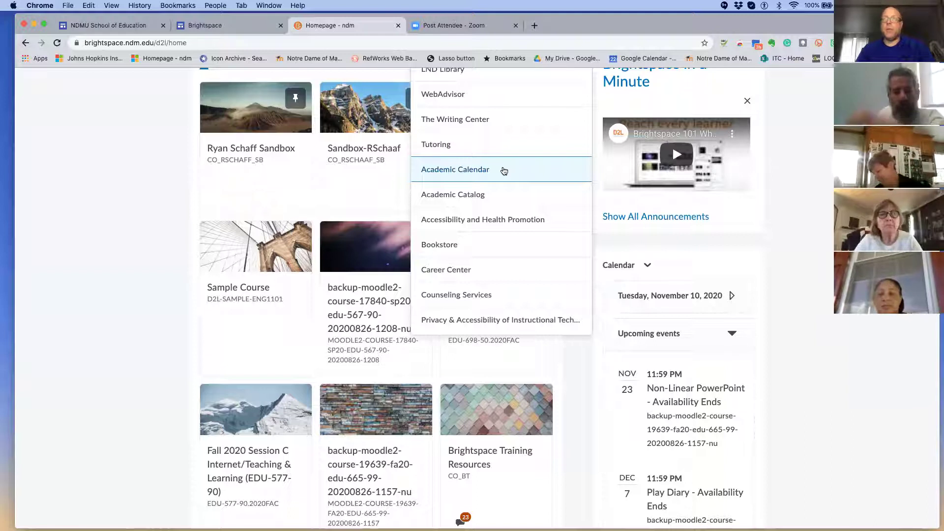
scroll(504, 170, down, 2)
scroll(504, 169, down, 1)
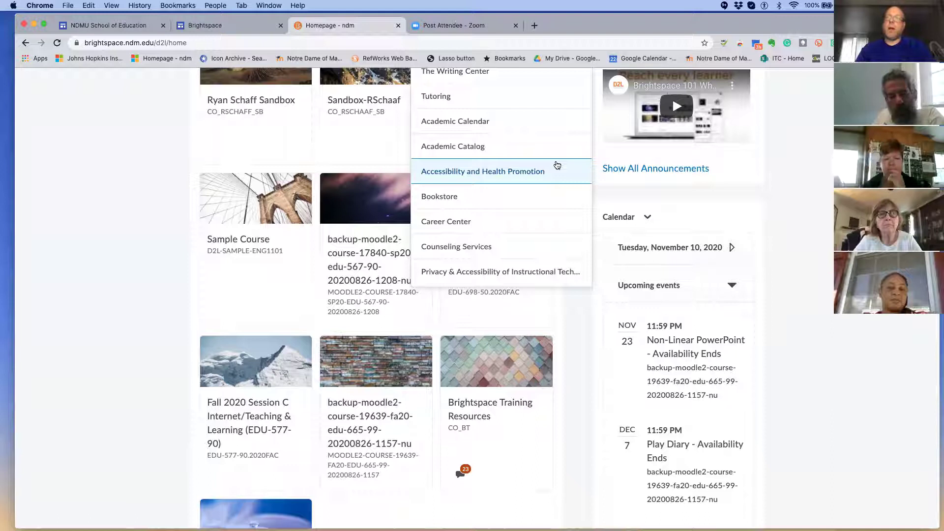
scroll(558, 165, up, 3)
scroll(557, 165, up, 3)
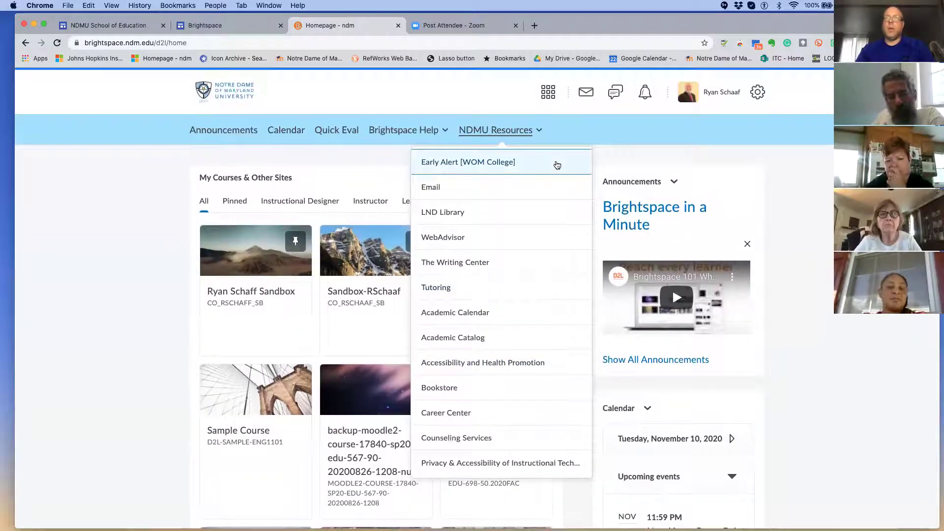
click(624, 126)
- Look over the homepage course tiles, then view the course selector's list of courses and close it
scroll(521, 130, down, 1)
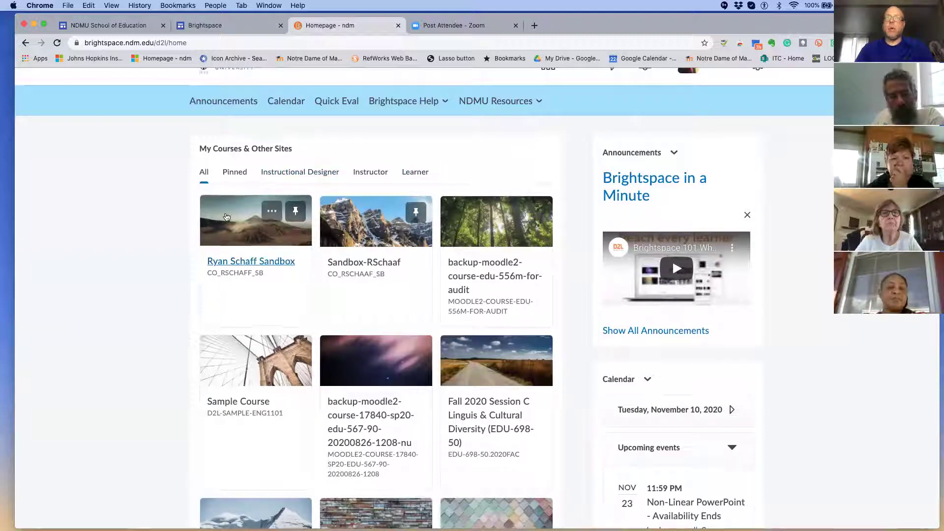
scroll(410, 142, up, 1)
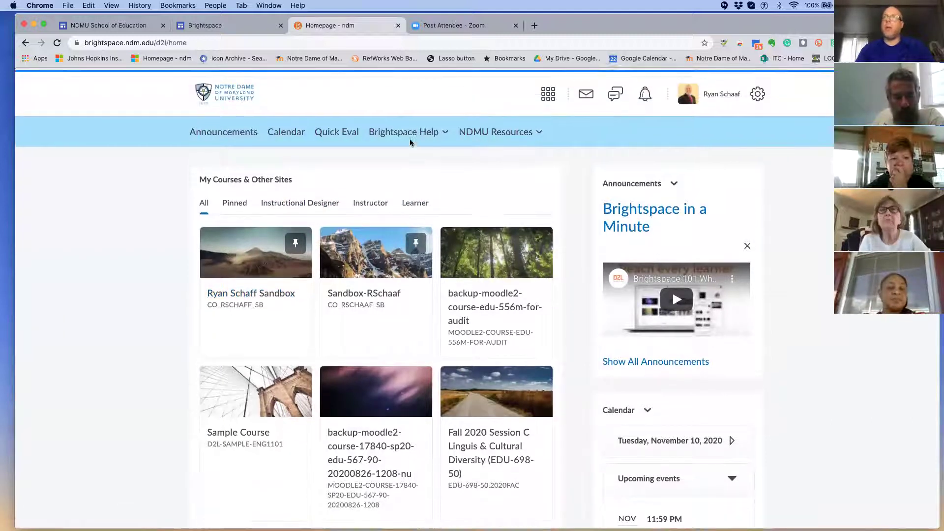
click(549, 97)
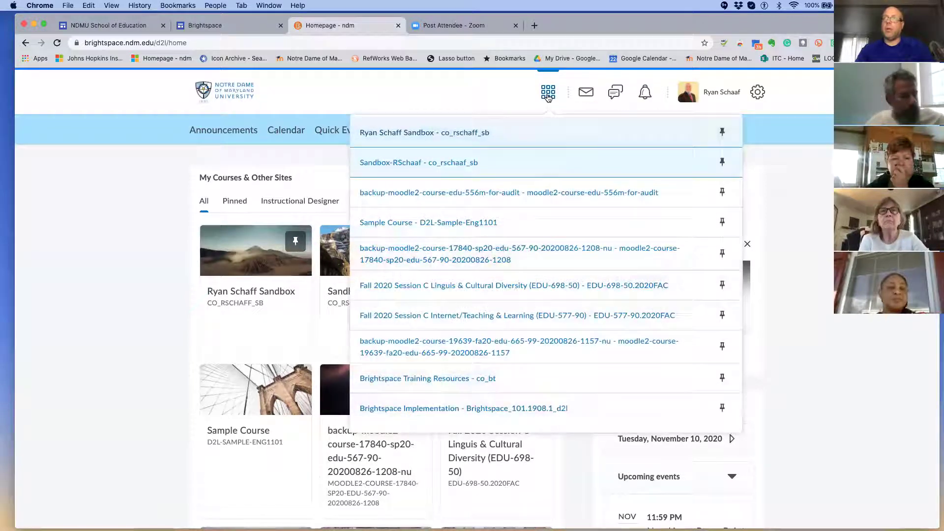
click(136, 210)
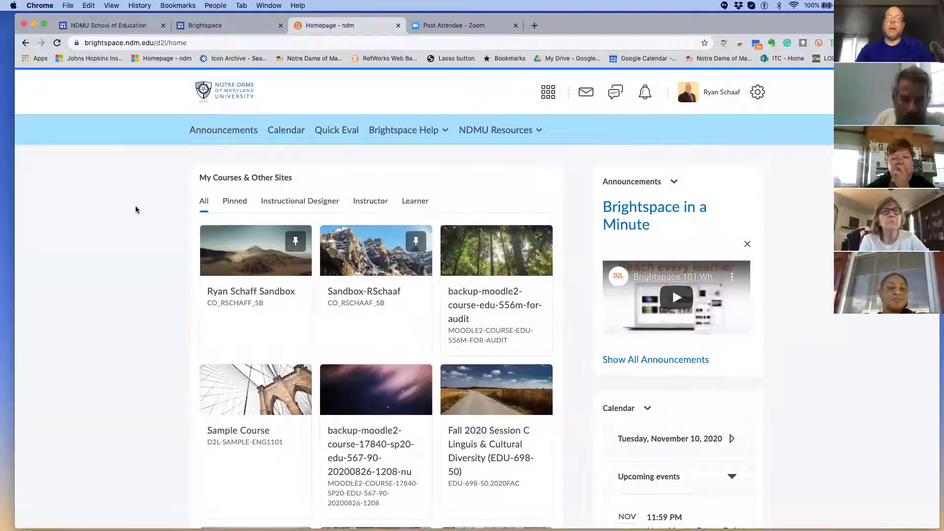
- Open the pinned sandbox course with the volcano image and look over its homepage
click(235, 250)
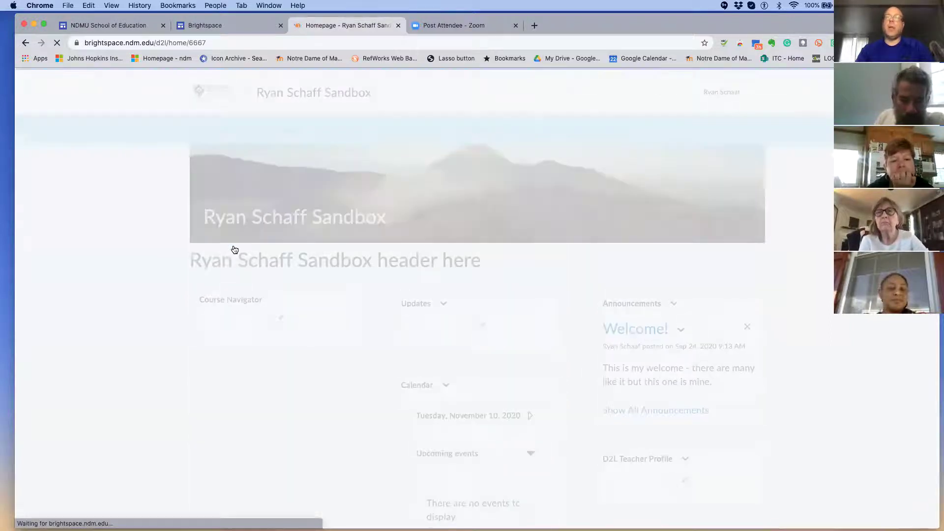
scroll(391, 230, down, 1)
scroll(390, 227, down, 1)
scroll(390, 226, up, 2)
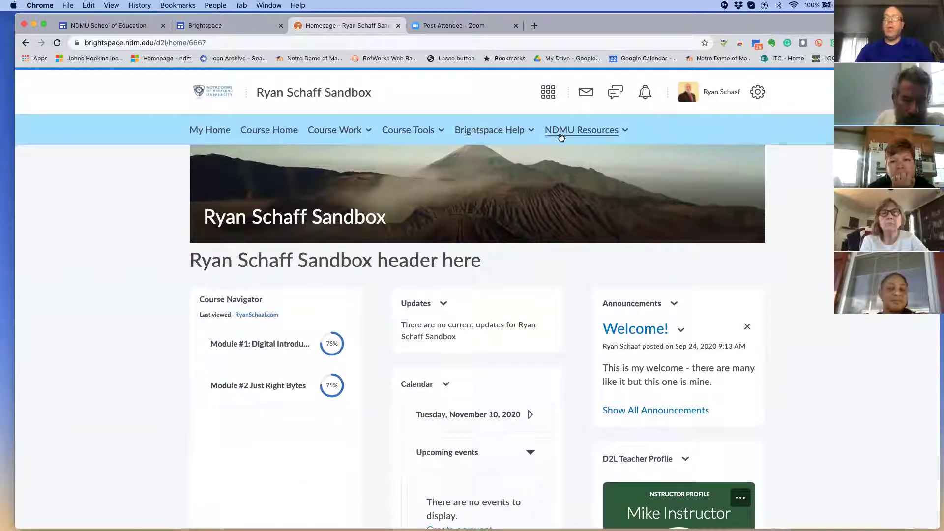
- Check the NDMU Resources links available inside the sandbox course and close the list
click(560, 138)
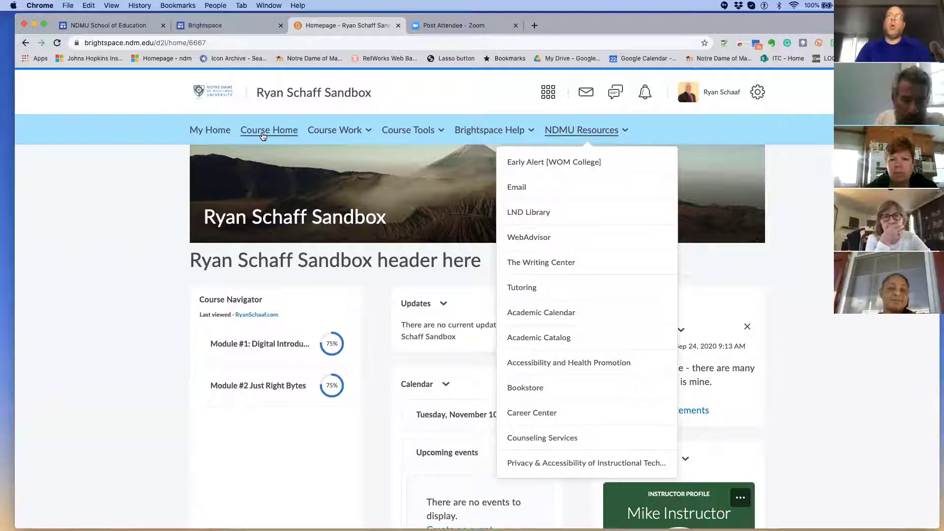
scroll(140, 216, down, 1)
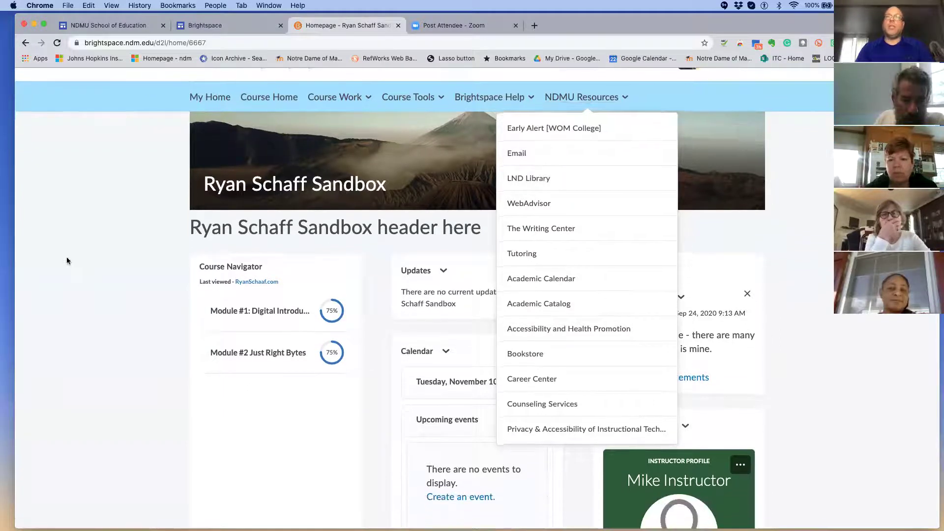
click(66, 258)
scroll(459, 297, up, 1)
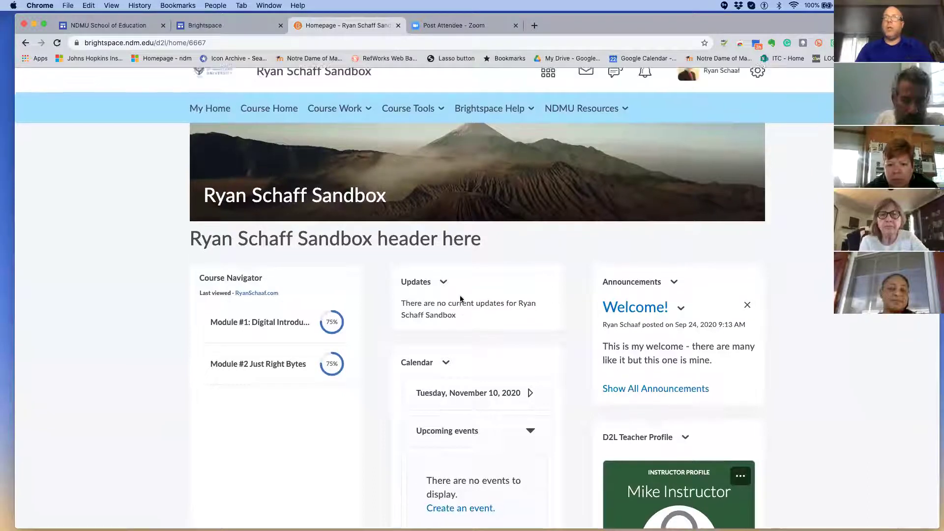
scroll(460, 297, up, 1)
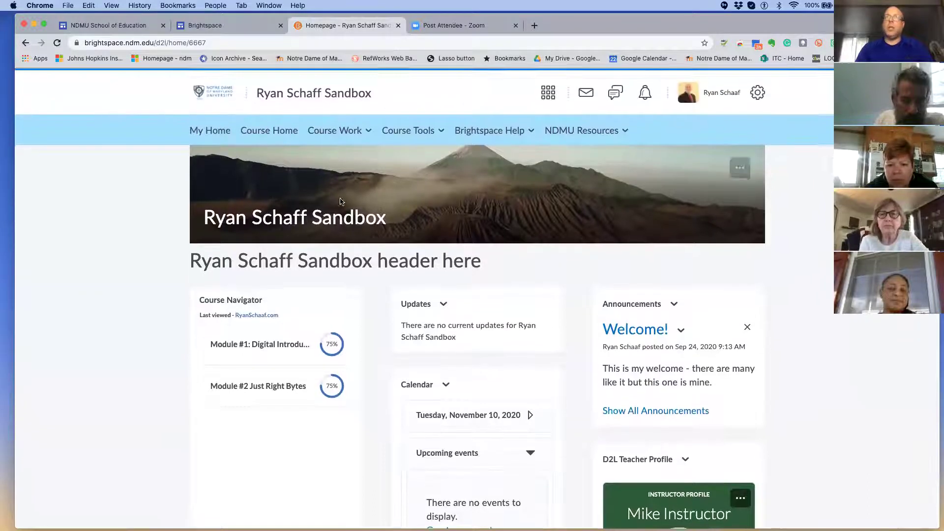
- Go to the sandbox's Course Home and open the course's Content area
click(285, 134)
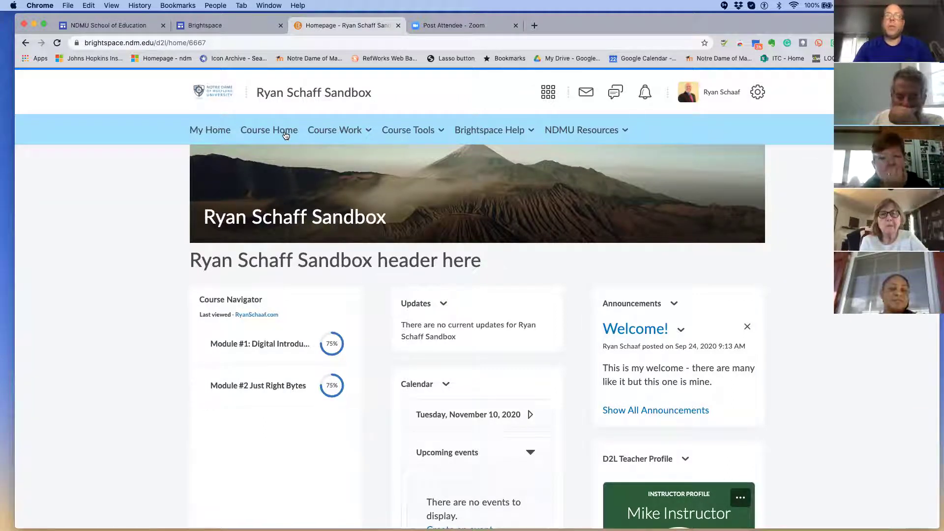
click(359, 132)
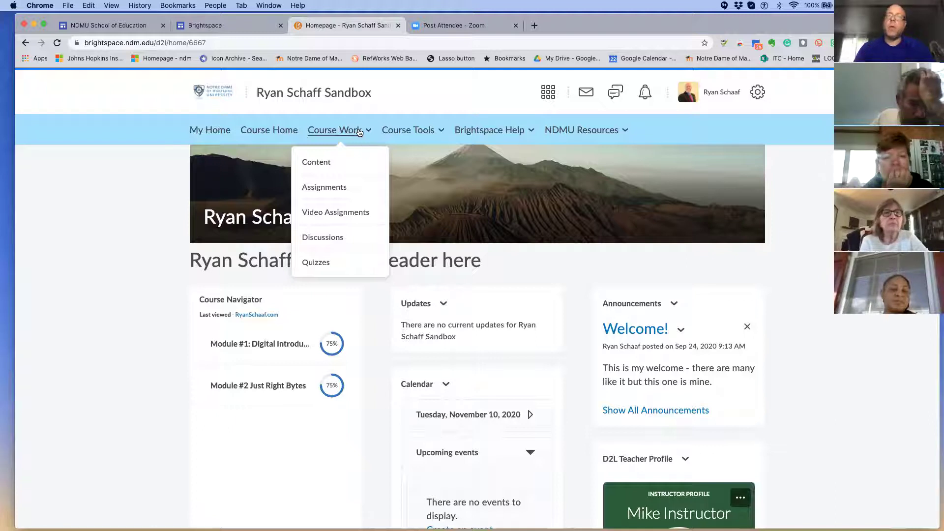
click(331, 161)
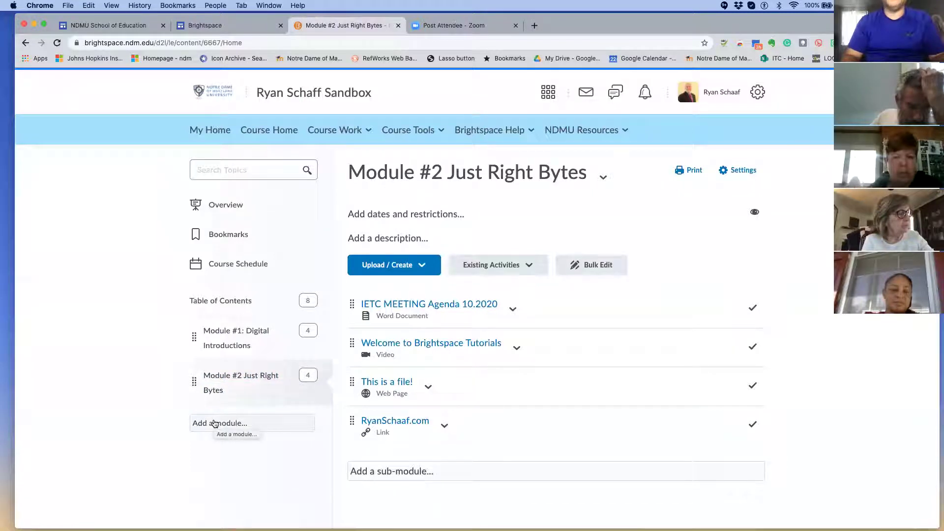
- Add a new module named "Module #3: Training" to the course's table of contents
click(260, 420)
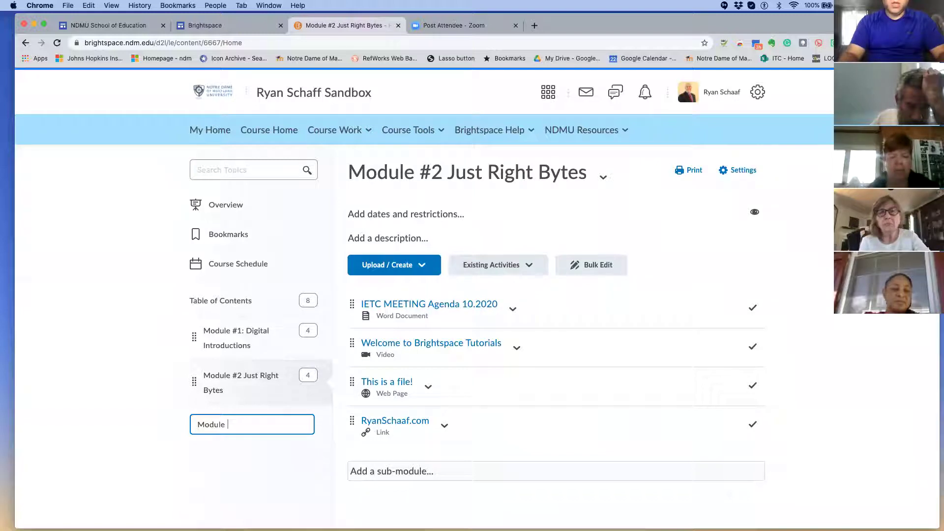
text(Module #3: Yraining)
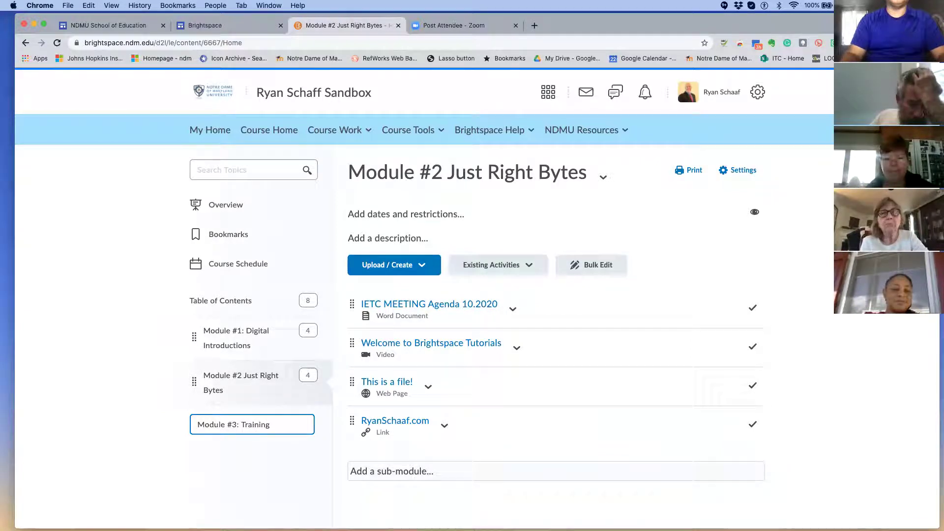
key(Return)
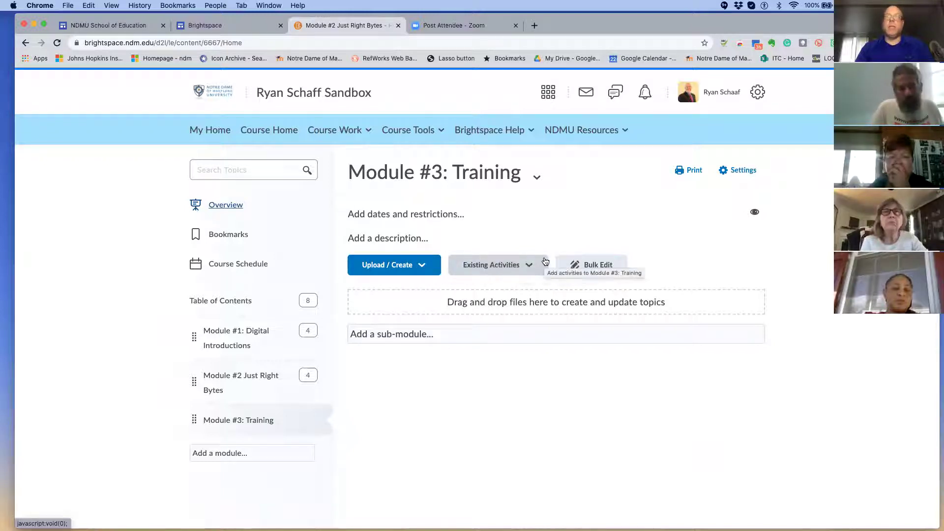
scroll(511, 217, down, 1)
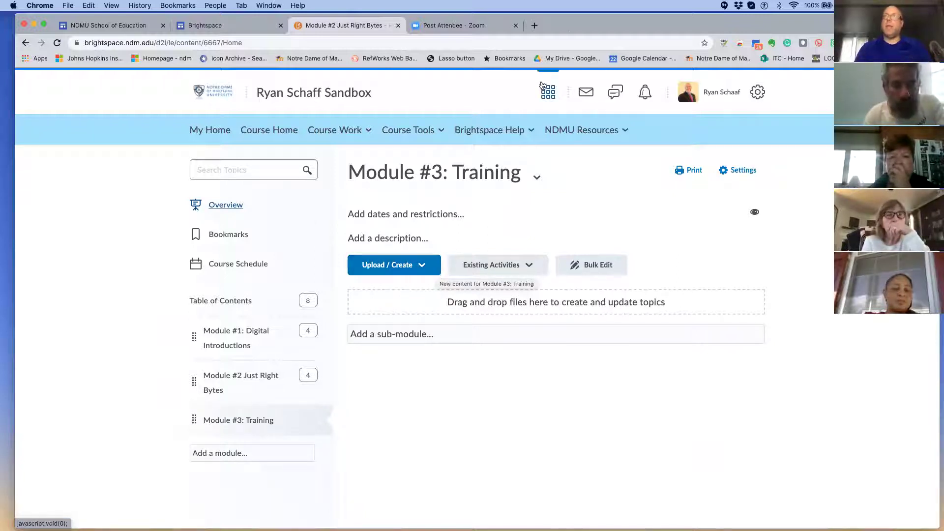
- Switch to Finder and upload the PowerPoint file "IDS 374 class 7" into Module #3: Training
drag(579, 32, 568, 30)
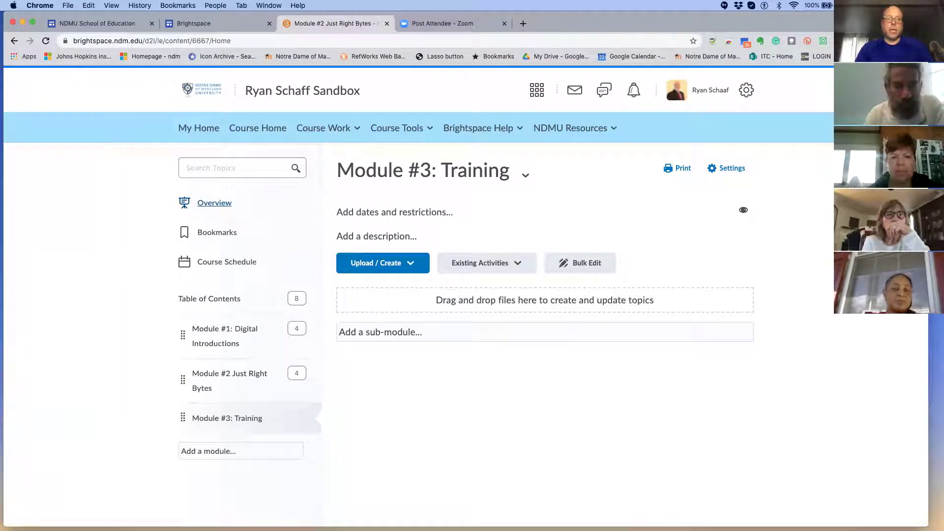
key(super+Tab)
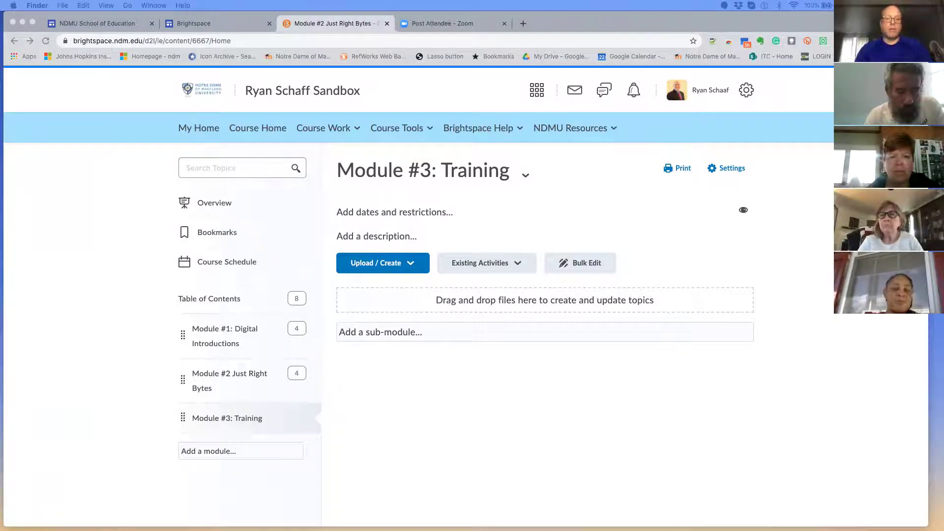
drag(0, 230, 396, 309)
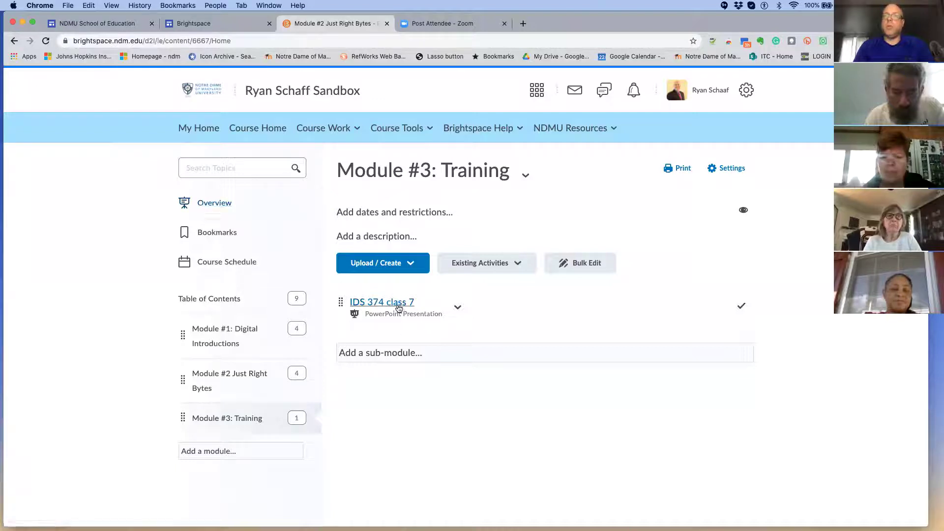
- Open the uploaded "IDS 374 class 7" presentation and preview its first two slides
click(399, 307)
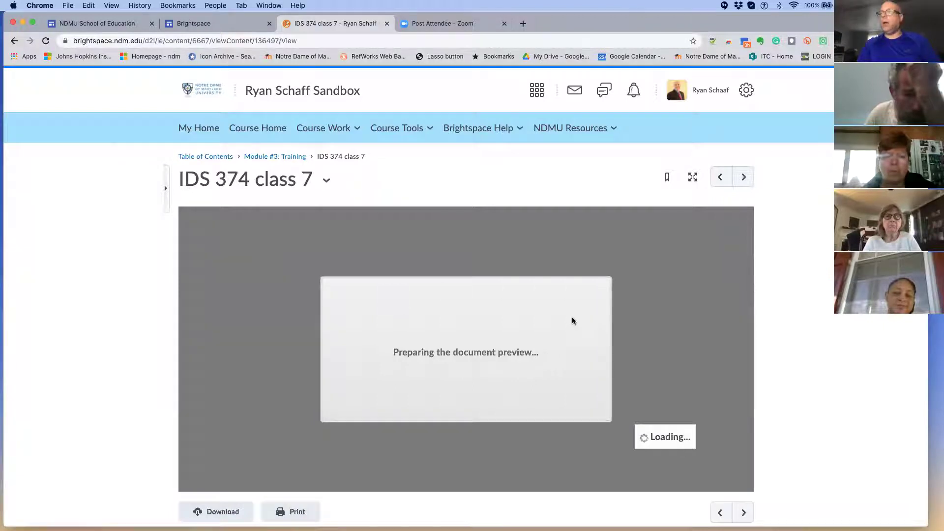
scroll(640, 320, down, 7)
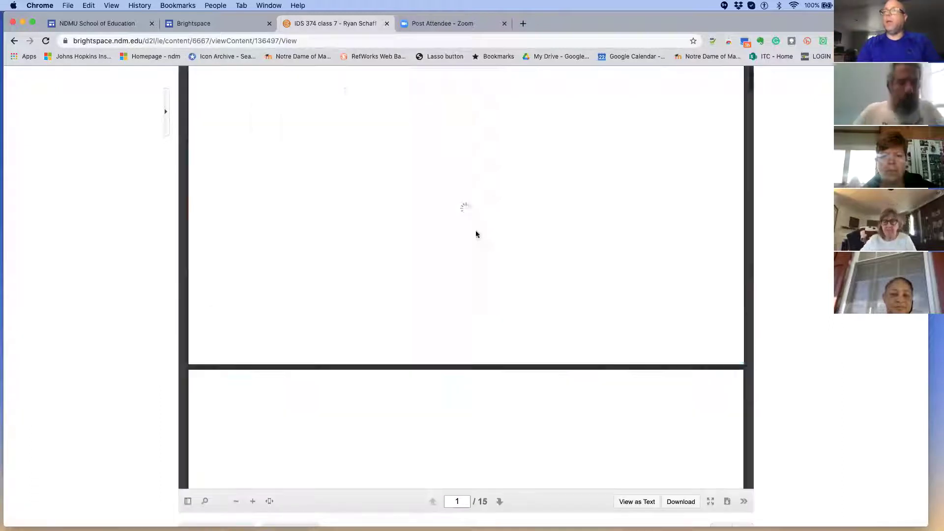
scroll(535, 284, down, 5)
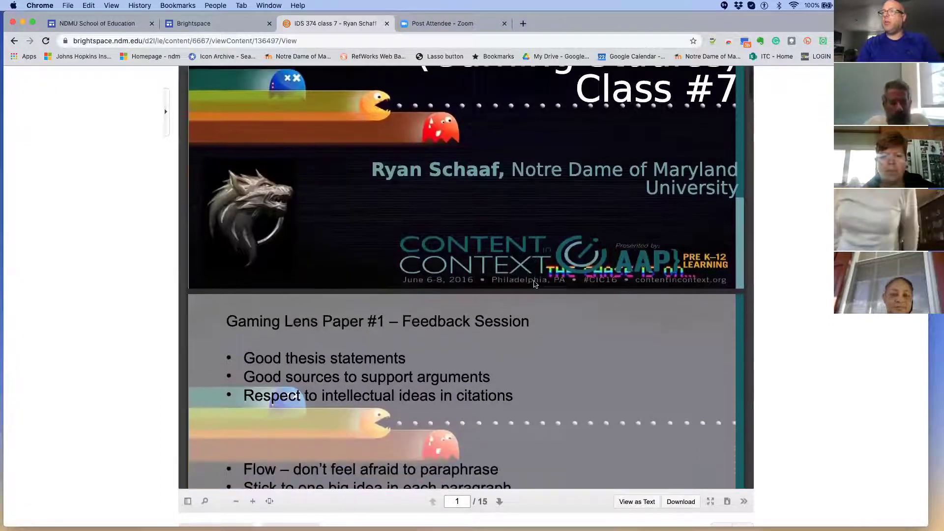
scroll(535, 284, down, 1)
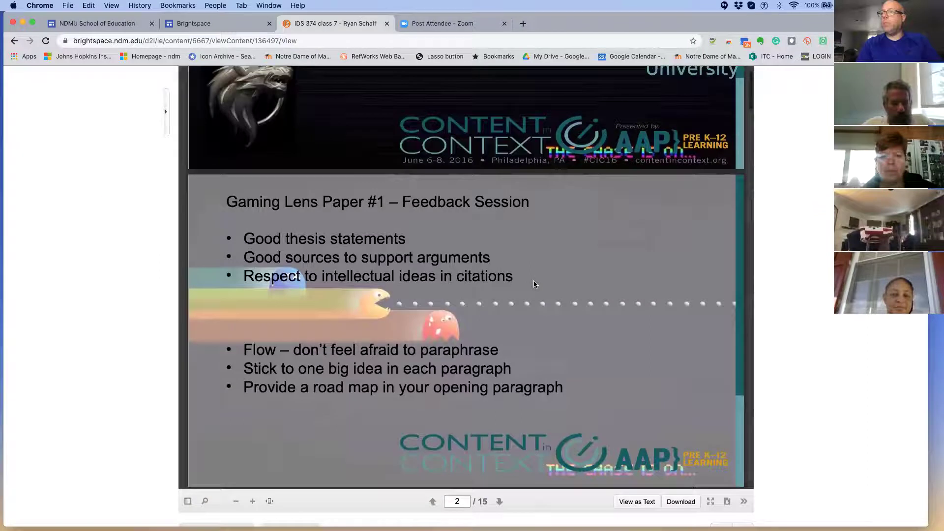
- Switch the presentation preview to its text view and look over the topic's activity details
click(628, 501)
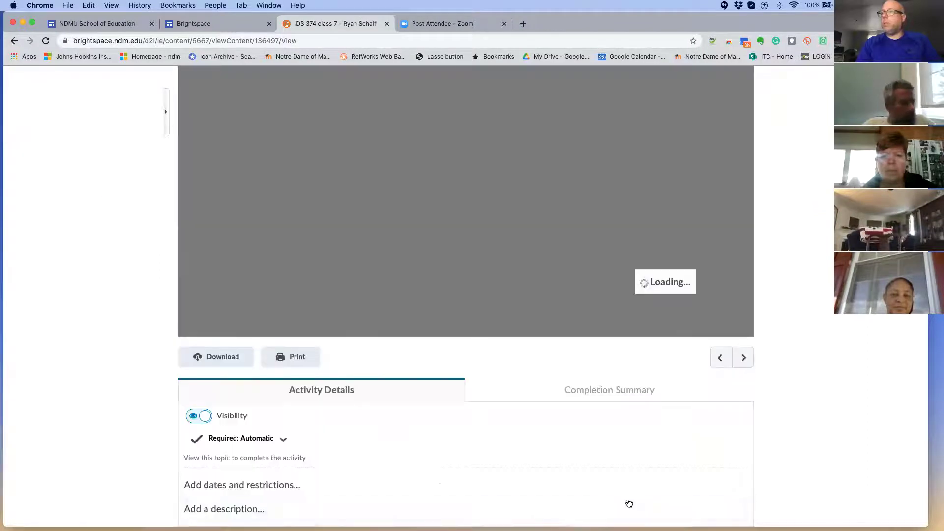
scroll(623, 334, up, 2)
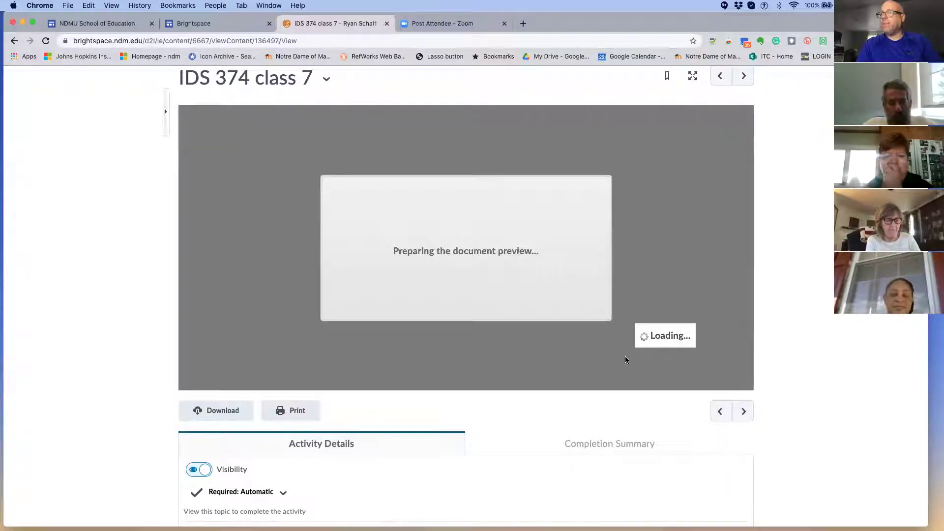
scroll(627, 388, down, 3)
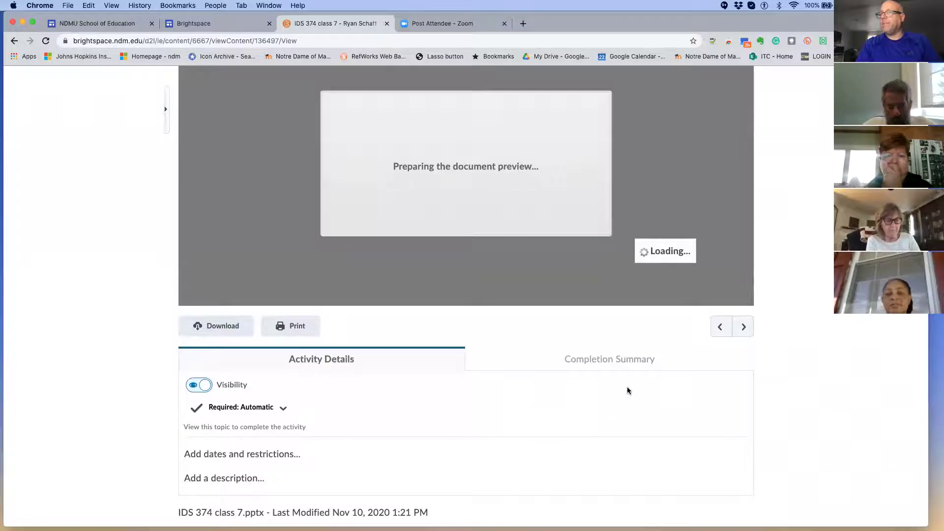
scroll(628, 390, up, 2)
scroll(627, 387, up, 4)
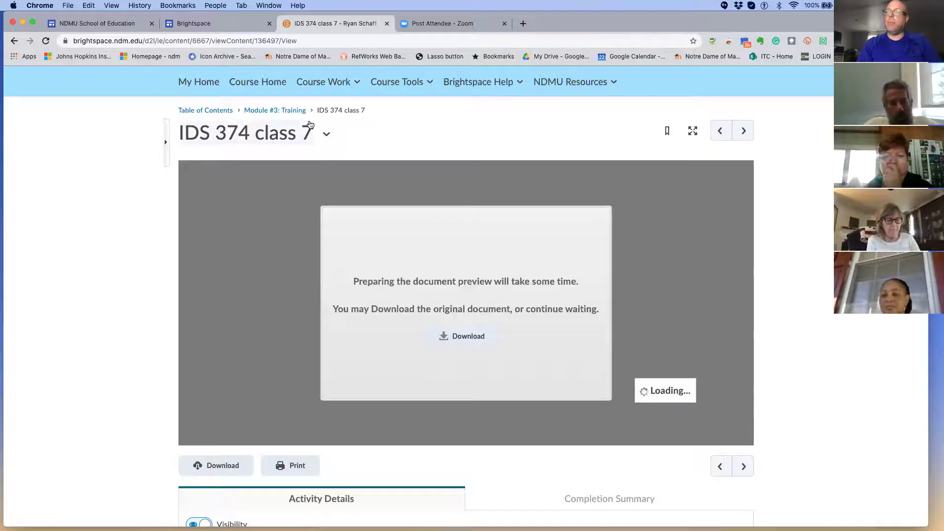
- Return to Module #3: Training and open the course's Assignments area
click(271, 111)
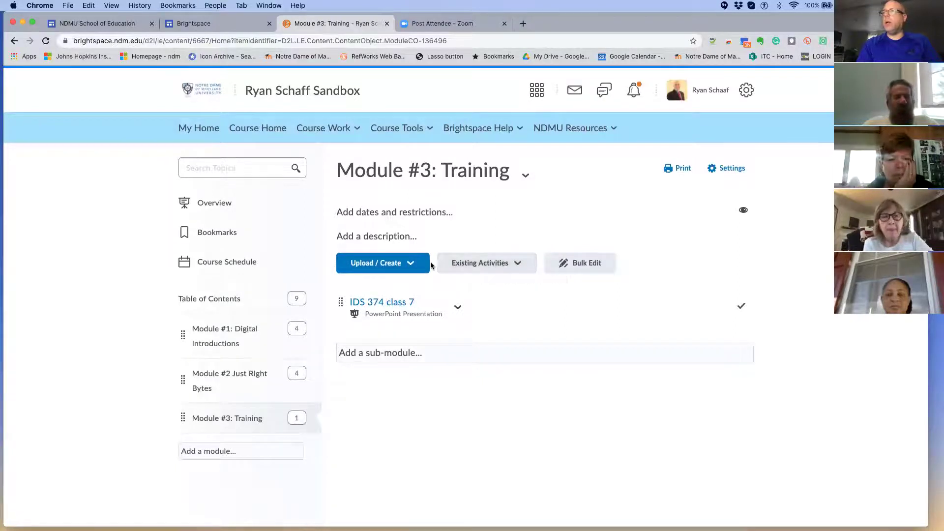
click(324, 129)
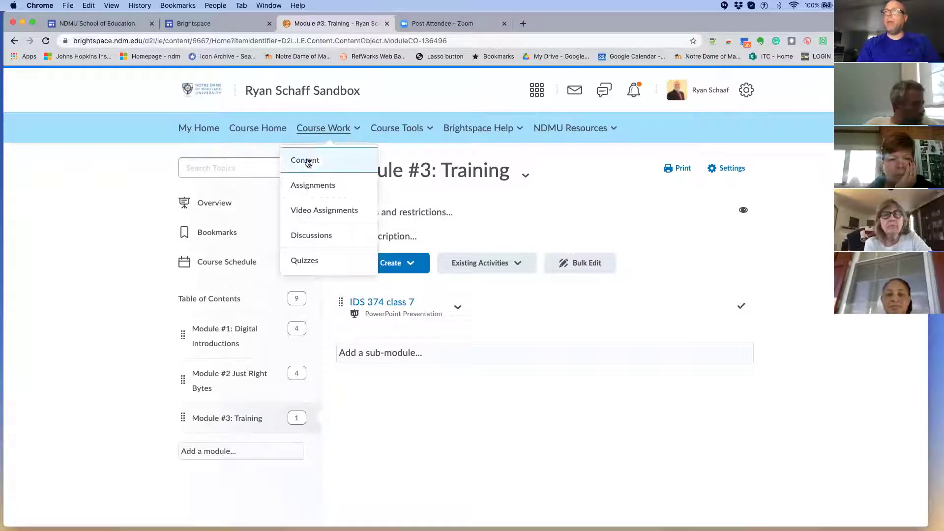
click(312, 186)
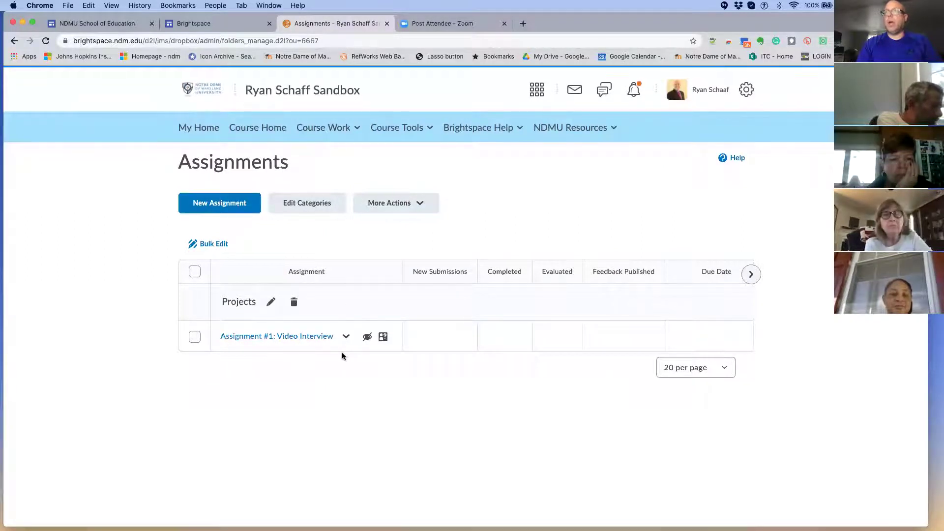
- Create a new assignment named "Module 3 Assignment" and set its score to 10 points
click(253, 203)
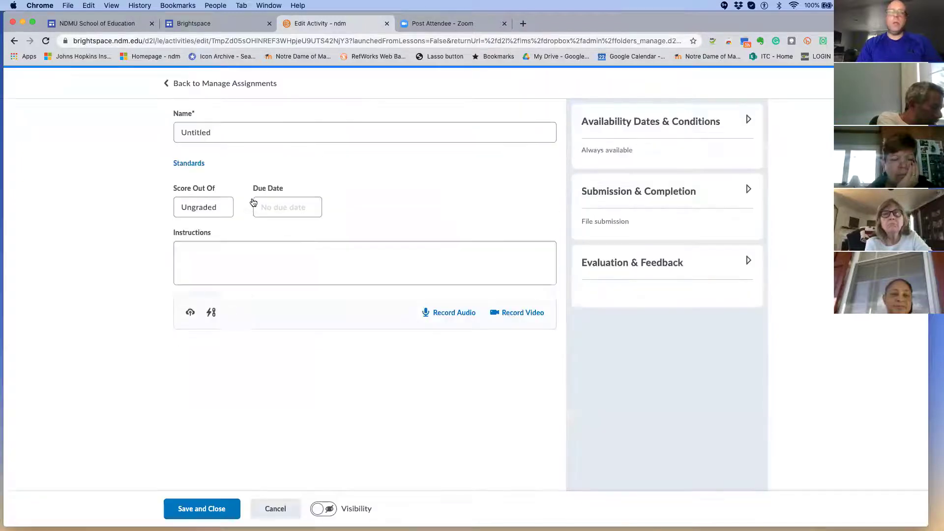
click(216, 132)
drag(213, 132, 183, 131)
text(Vid)
key(BackSpace)
key(BackSpace)
key(BackSpace)
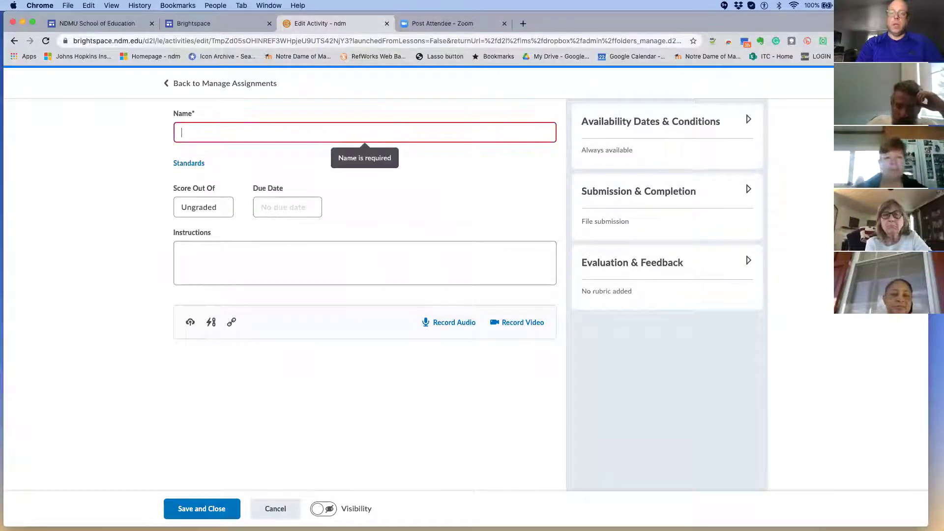
text(M)
key(BackSpace)
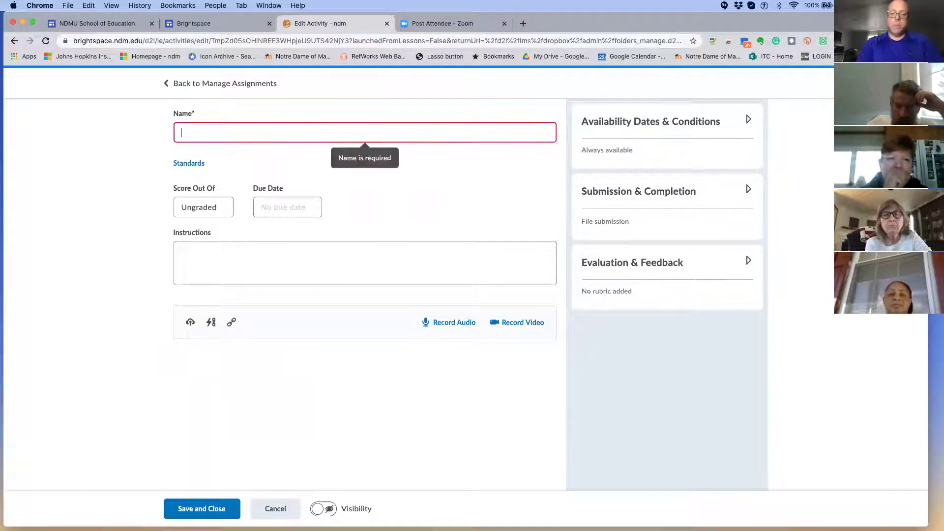
text(Module)
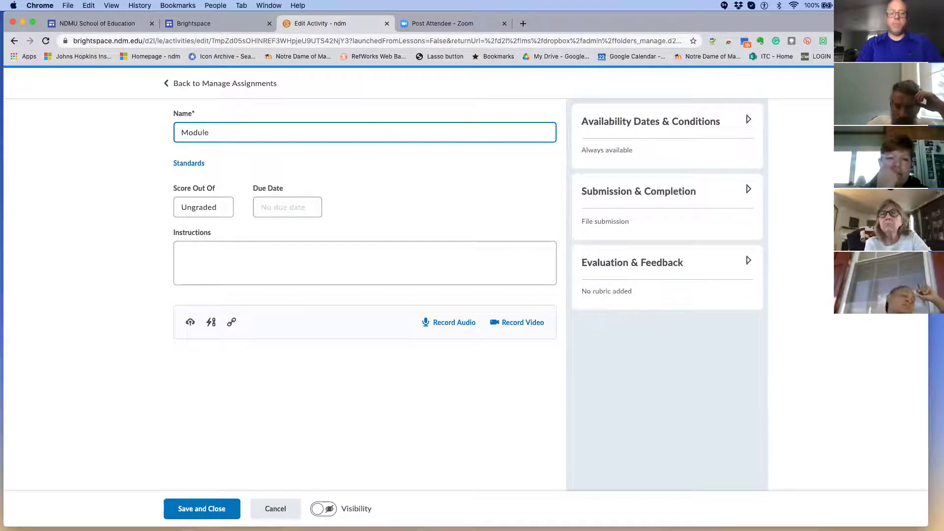
text( 3 Assignment)
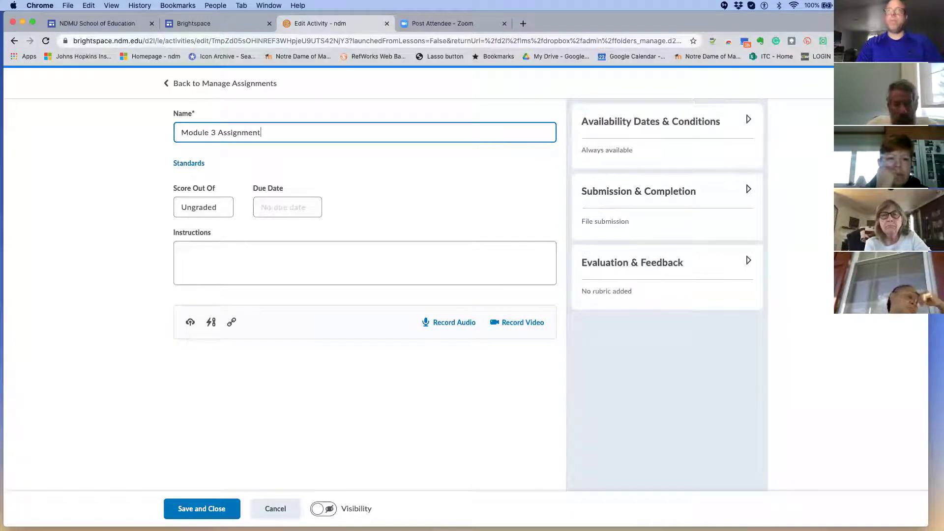
click(209, 207)
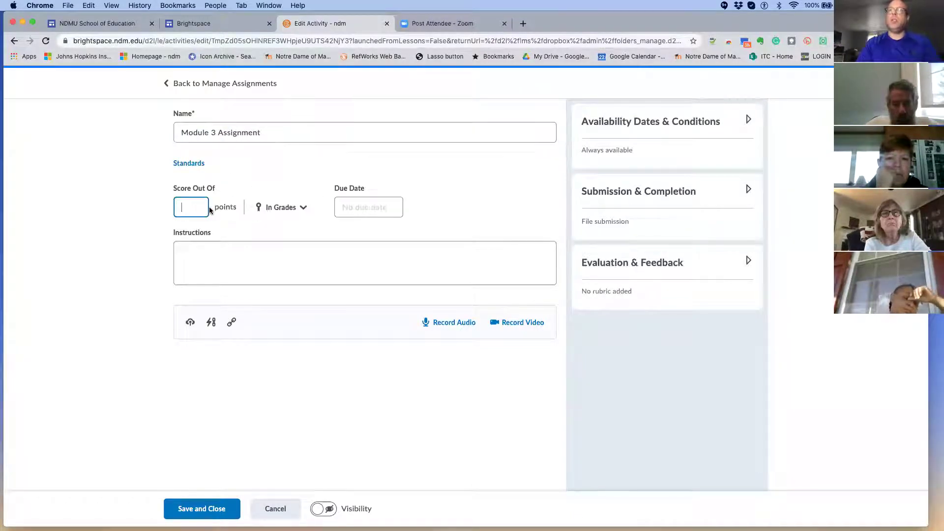
text(10)
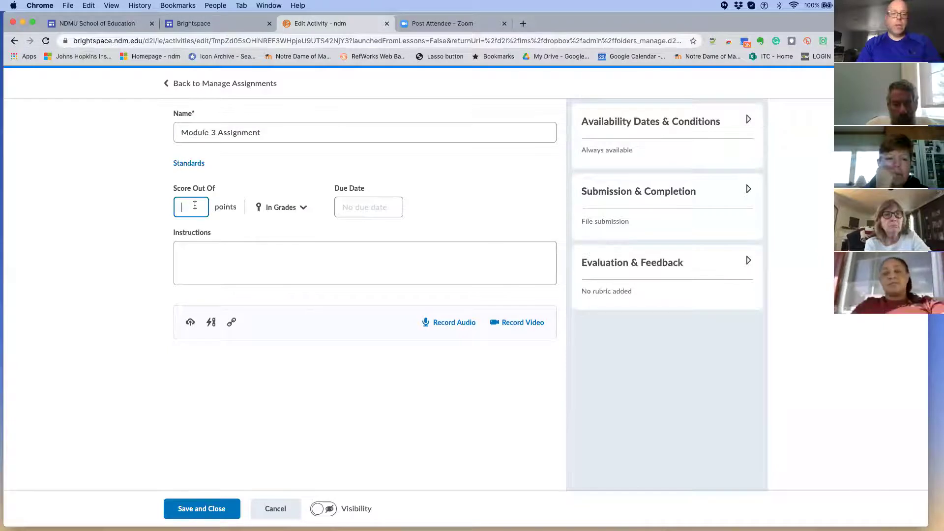
- Link the assignment to a new grade item with No Category and enter the instructions "Here are my instructions."
click(303, 210)
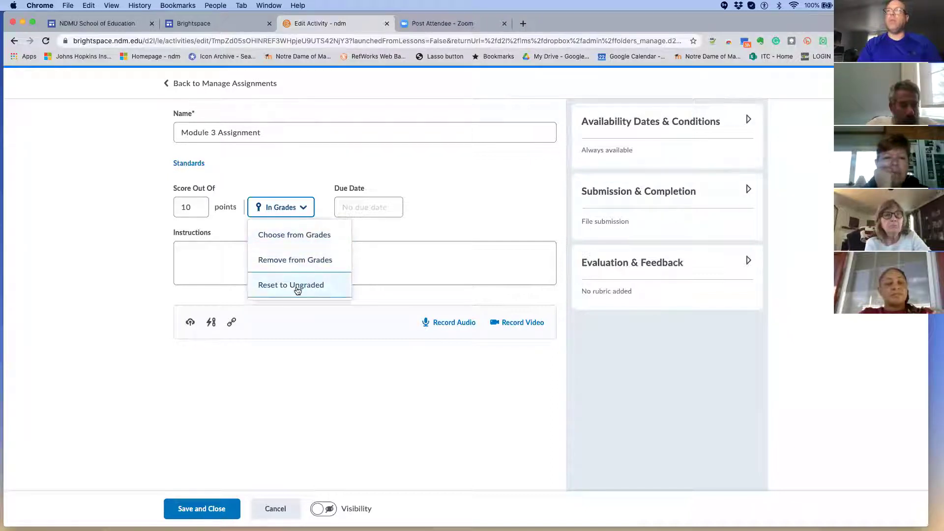
click(317, 235)
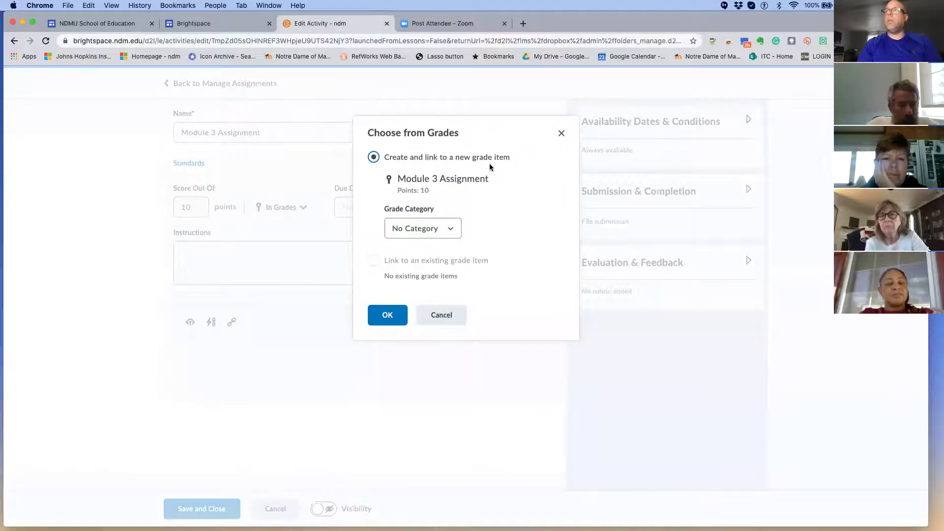
click(449, 229)
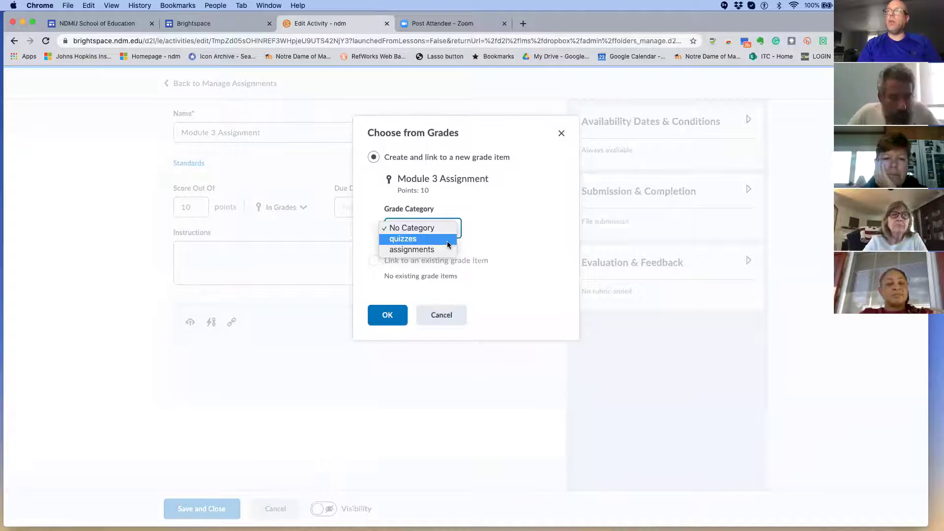
click(511, 249)
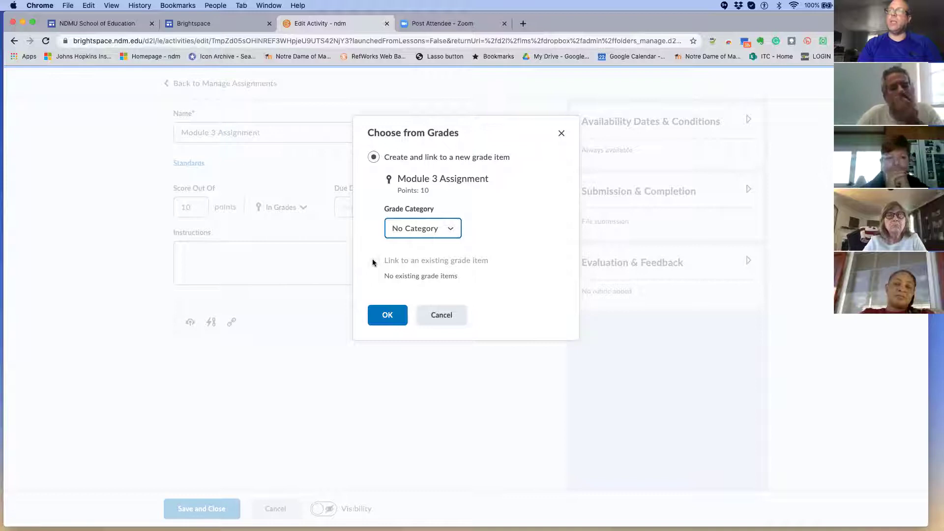
click(383, 312)
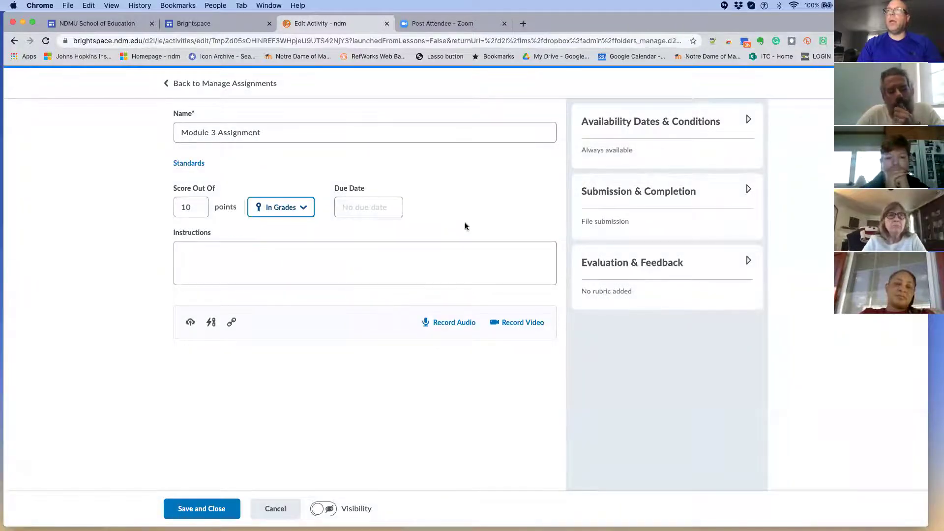
click(189, 250)
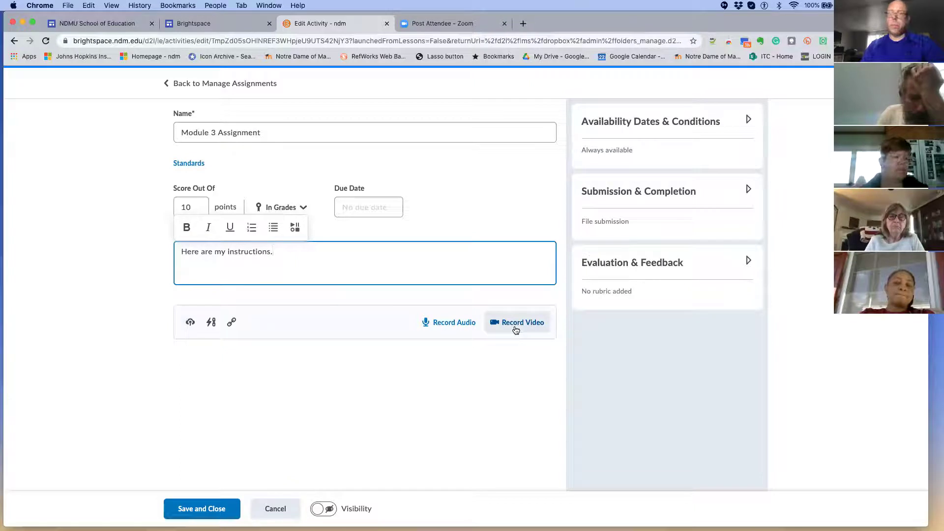
- Review the assignment's availability dates, release condition choices and special access settings
click(749, 122)
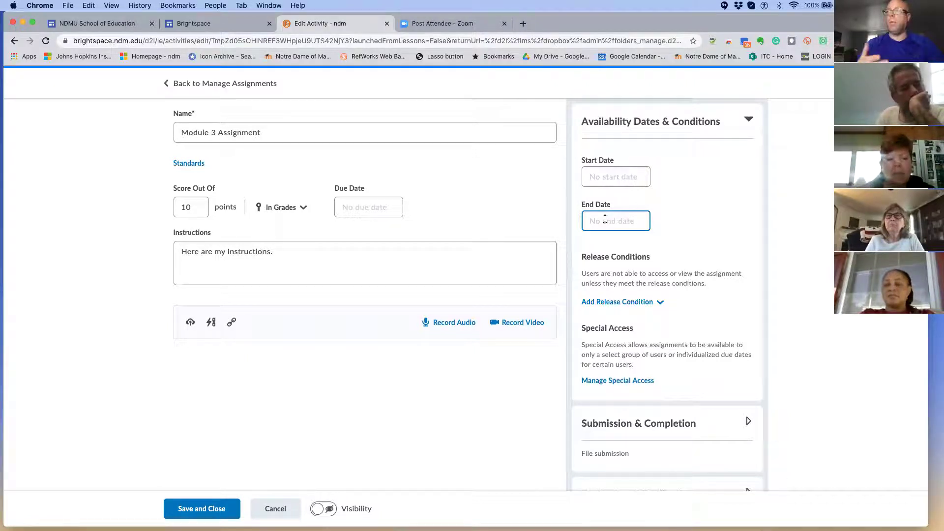
scroll(670, 256, down, 1)
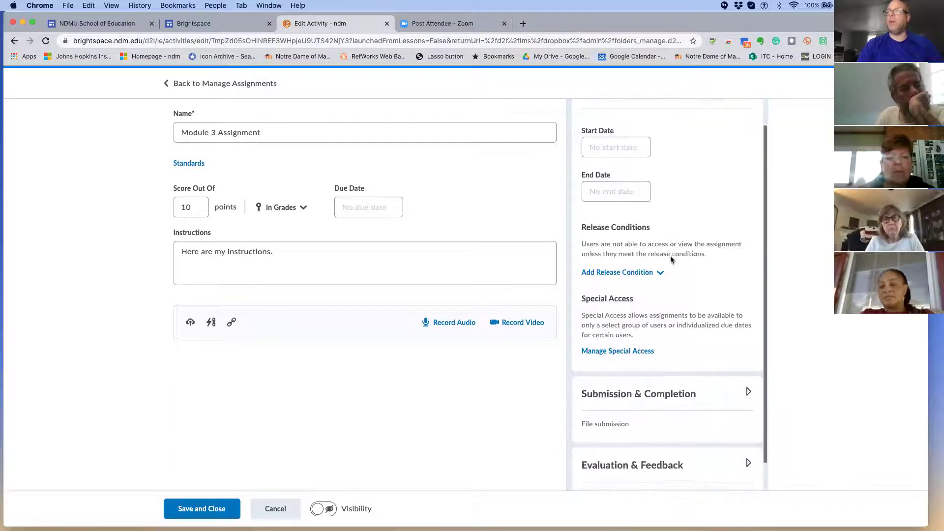
scroll(671, 255, down, 1)
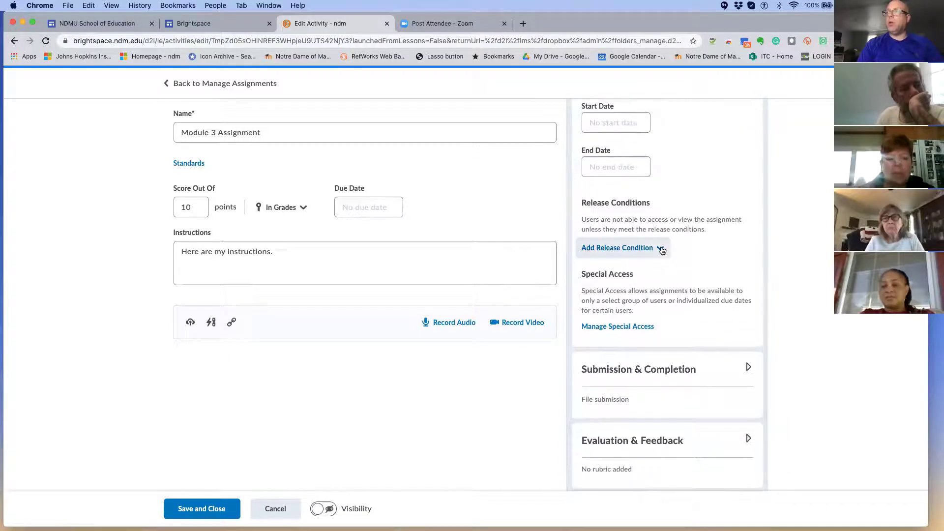
click(662, 249)
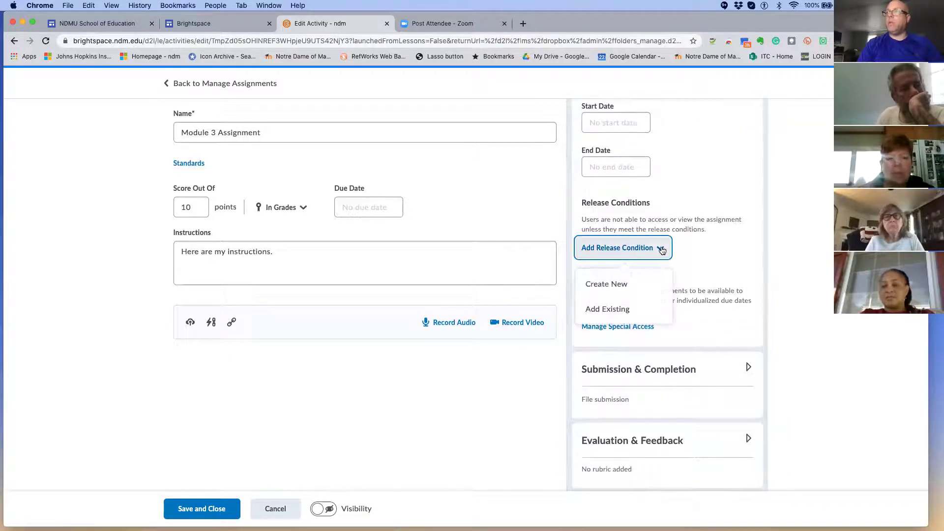
click(723, 258)
scroll(724, 257, down, 1)
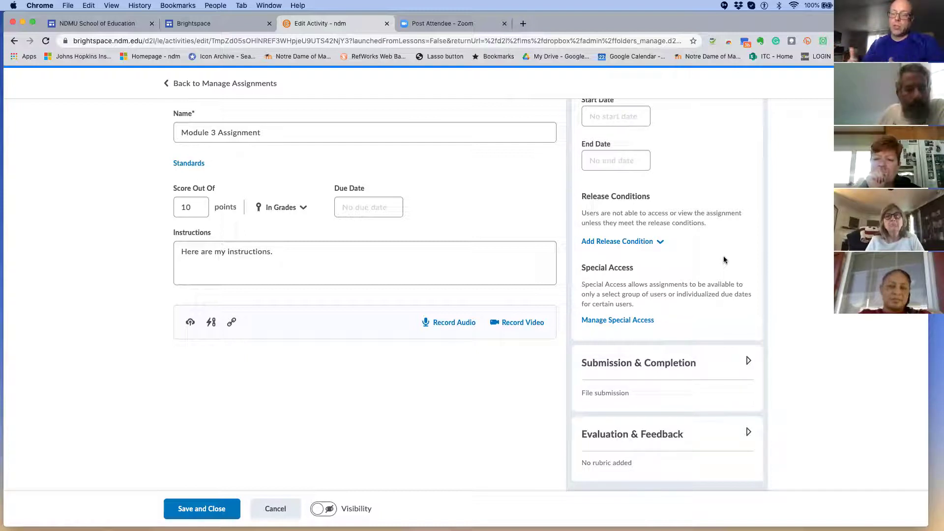
- Examine the assignment's submission and completion settings, including submission types, allowed files, kept submissions and notification email
click(748, 363)
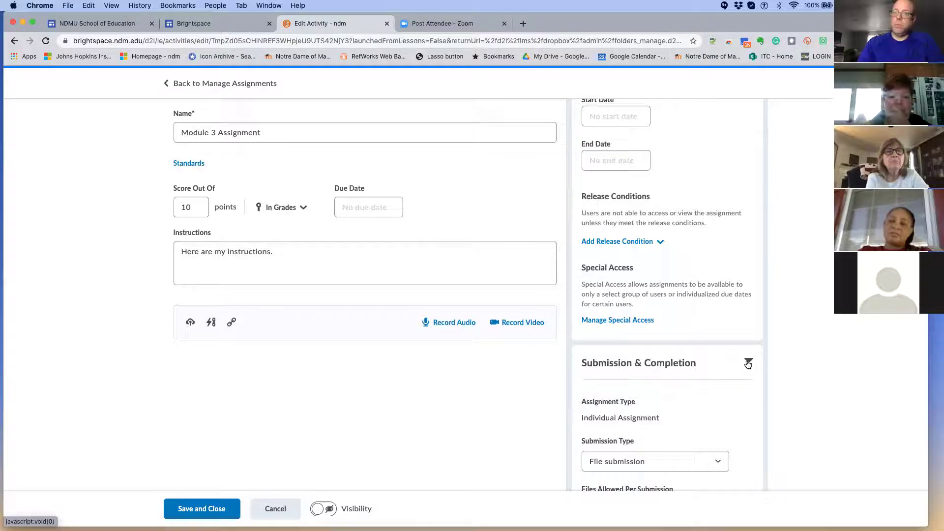
scroll(745, 369, down, 3)
scroll(745, 370, down, 4)
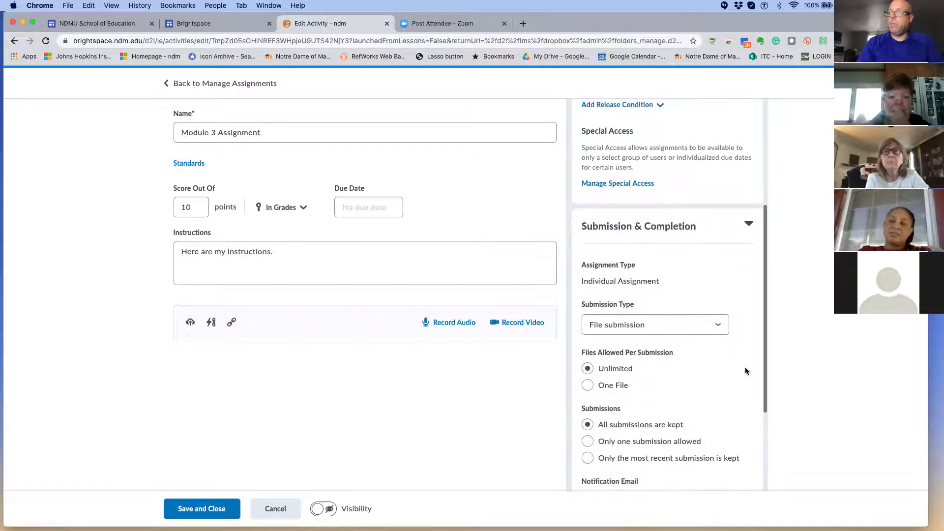
scroll(713, 239, down, 2)
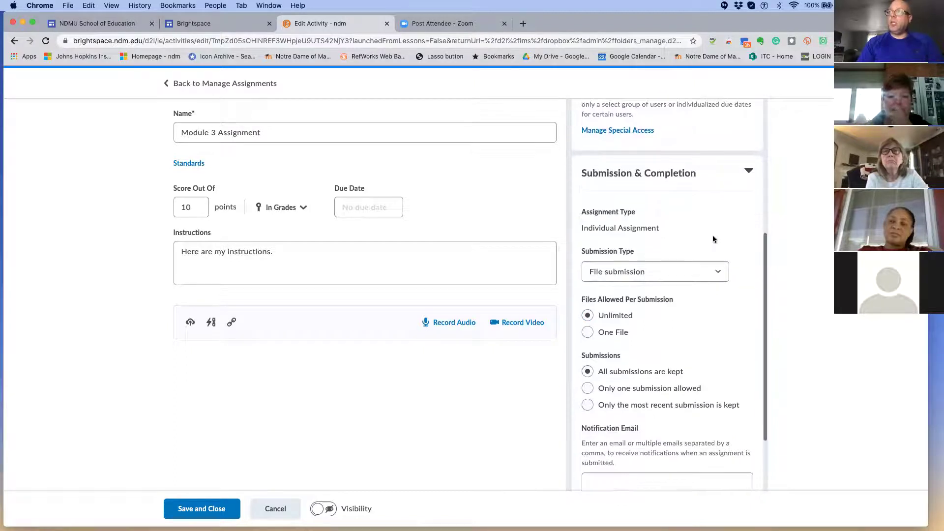
scroll(683, 215, down, 1)
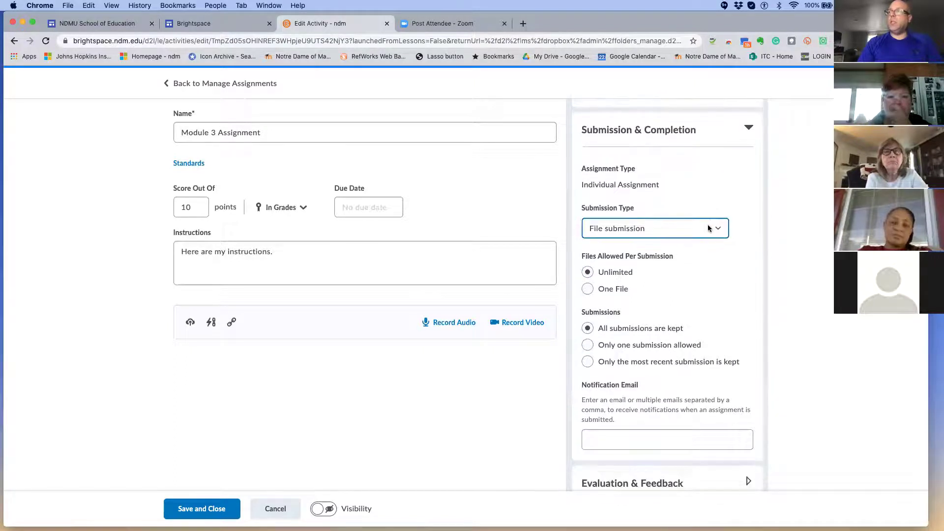
click(714, 230)
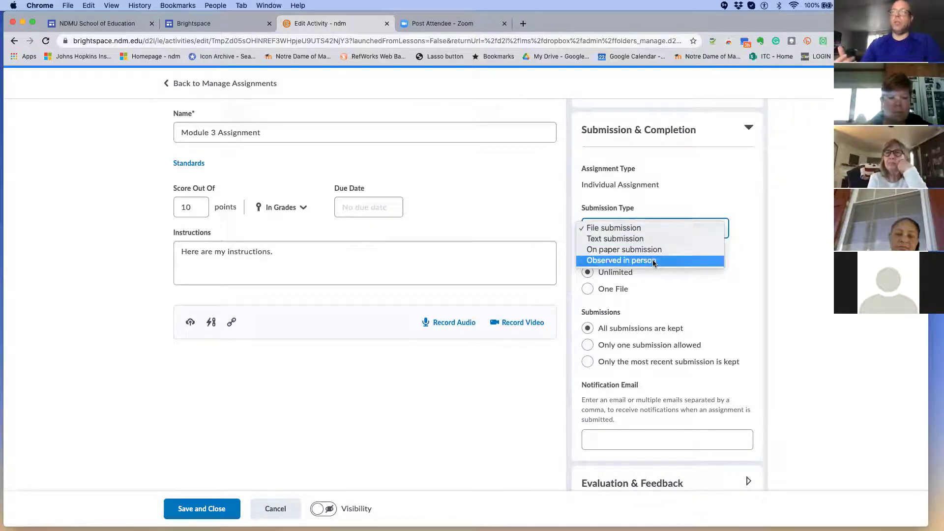
click(674, 287)
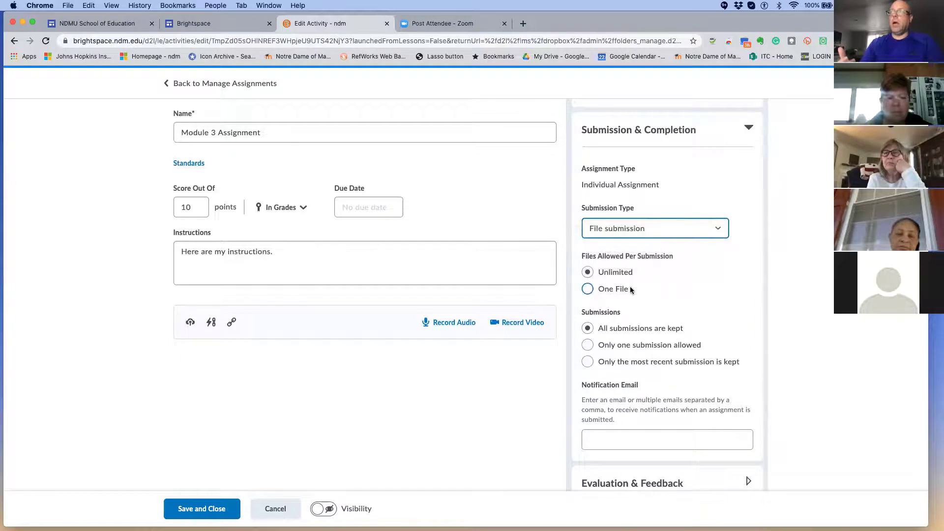
scroll(632, 290, down, 1)
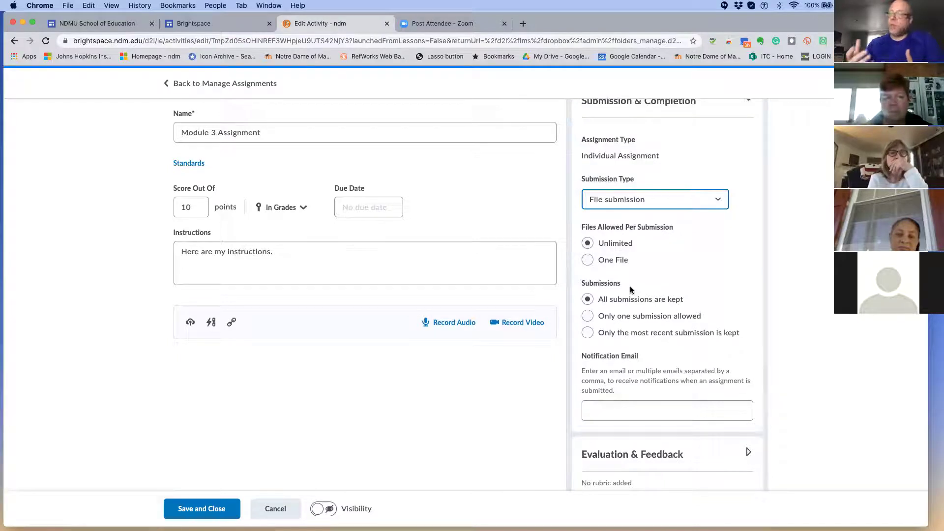
scroll(631, 291, down, 1)
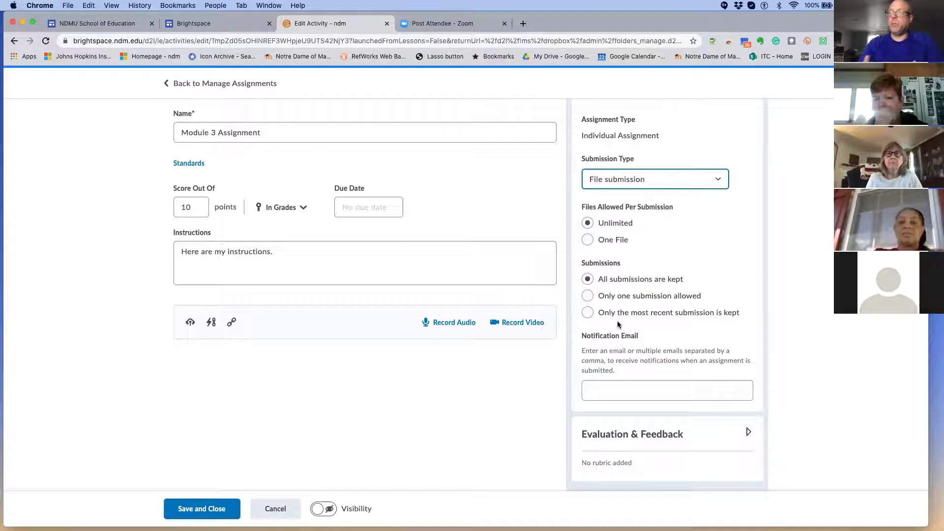
click(623, 385)
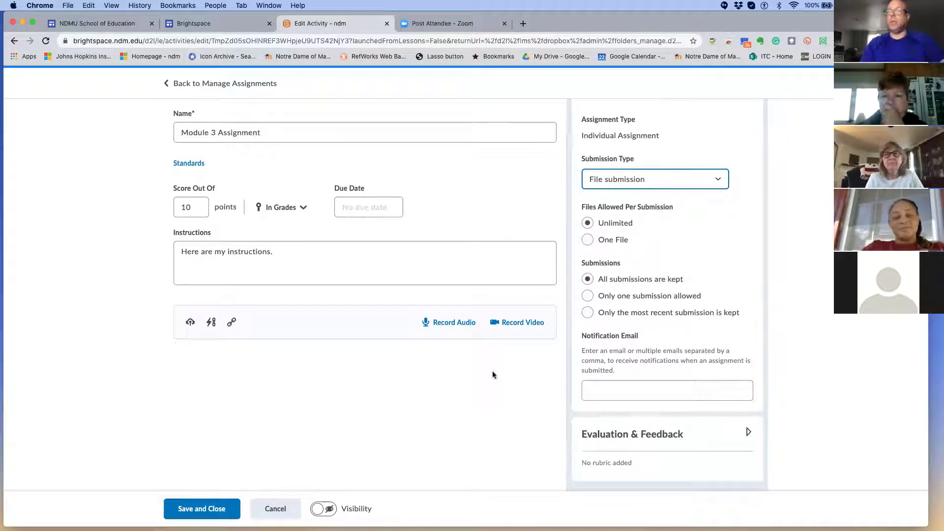
- Save the new Module 3 Assignment and close its editor
click(214, 511)
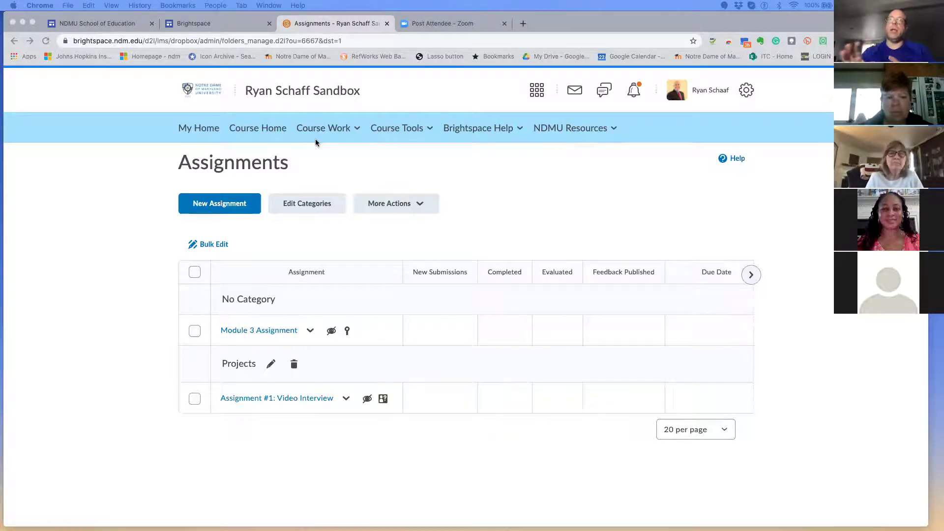
- Add the existing Module 3 Assignment to the Module #3: Training content as an assignment activity
click(346, 129)
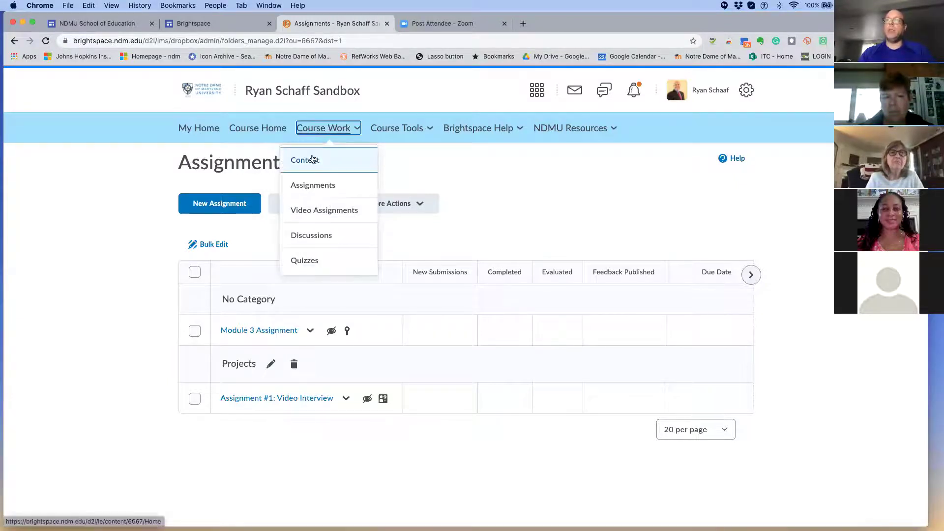
click(312, 159)
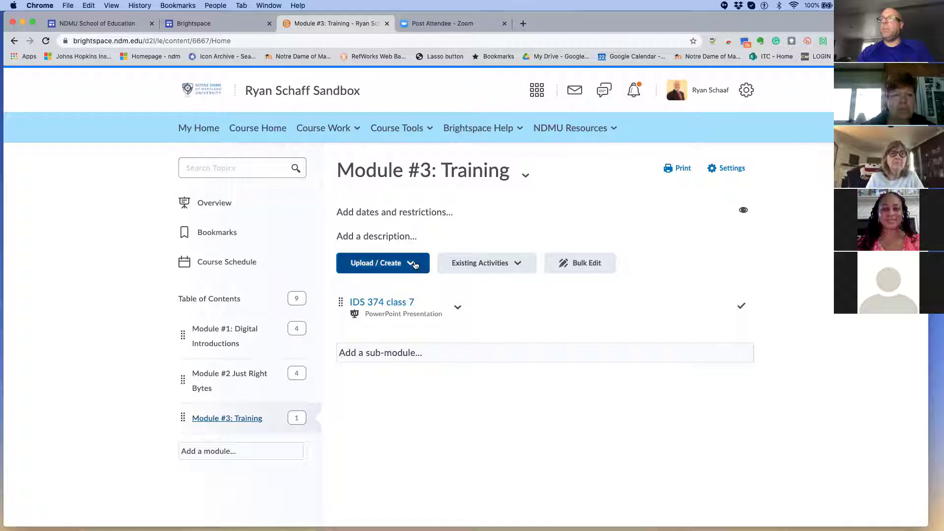
click(512, 268)
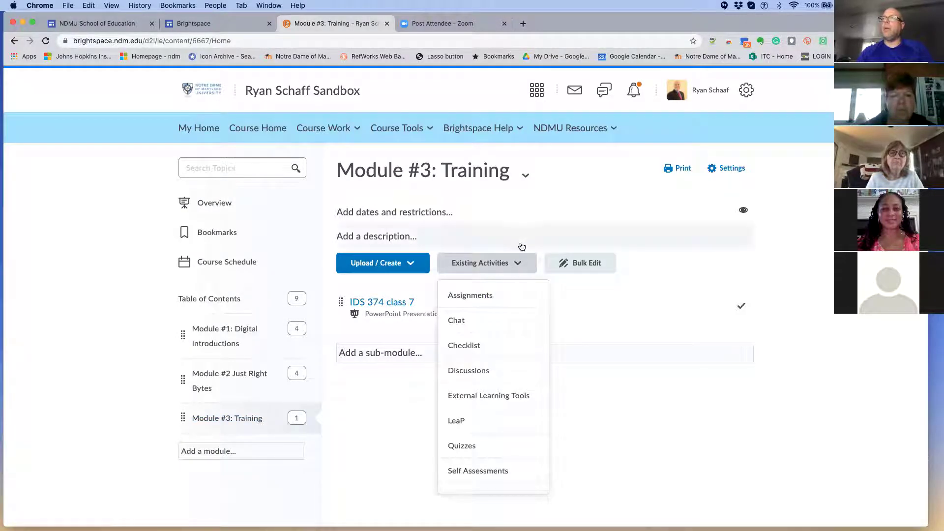
click(479, 297)
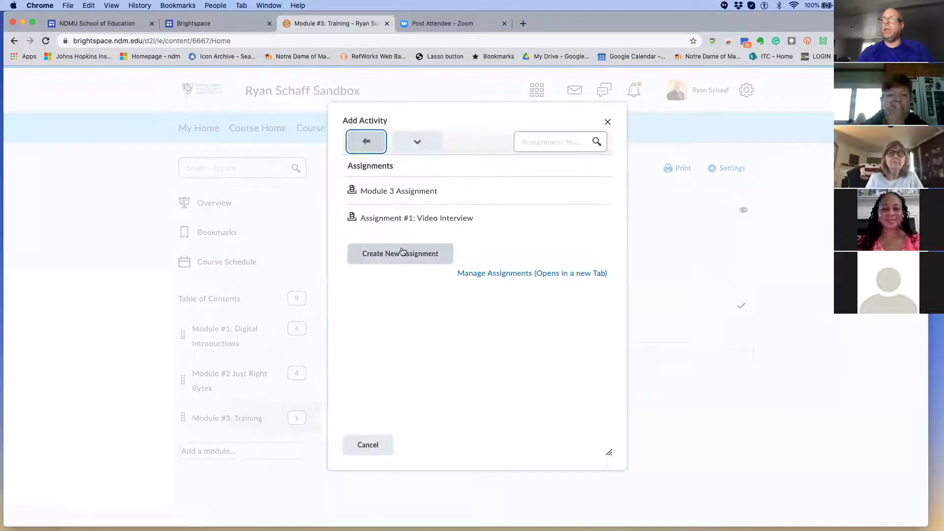
click(418, 198)
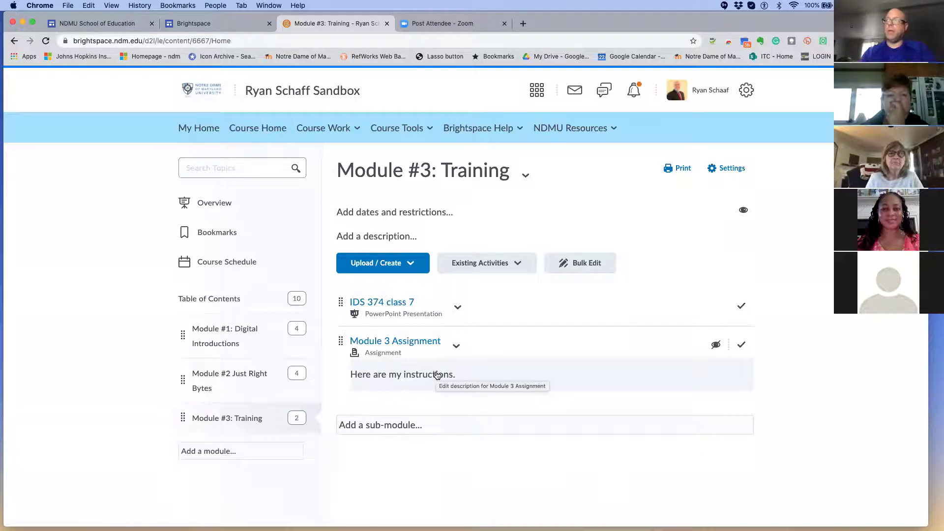
- Make the Module 3 Assignment visible in the module, and hide it again
click(715, 347)
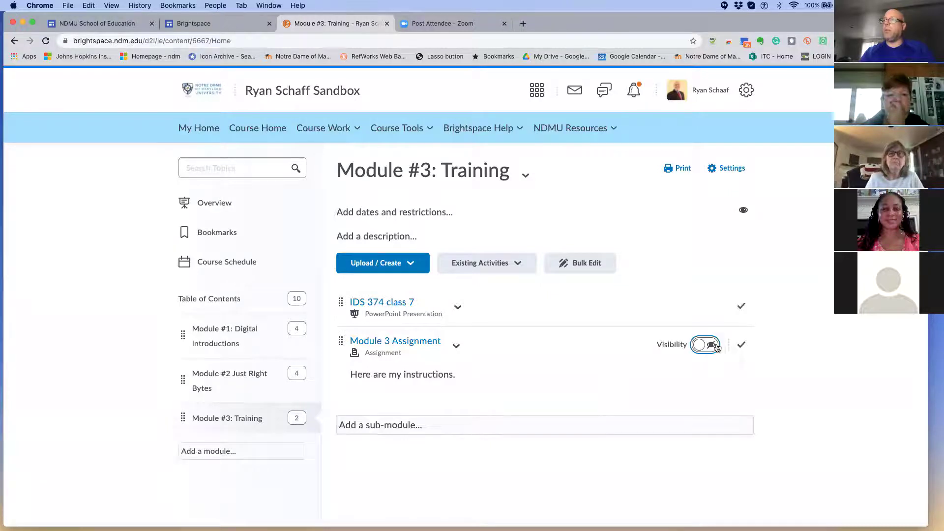
click(711, 346)
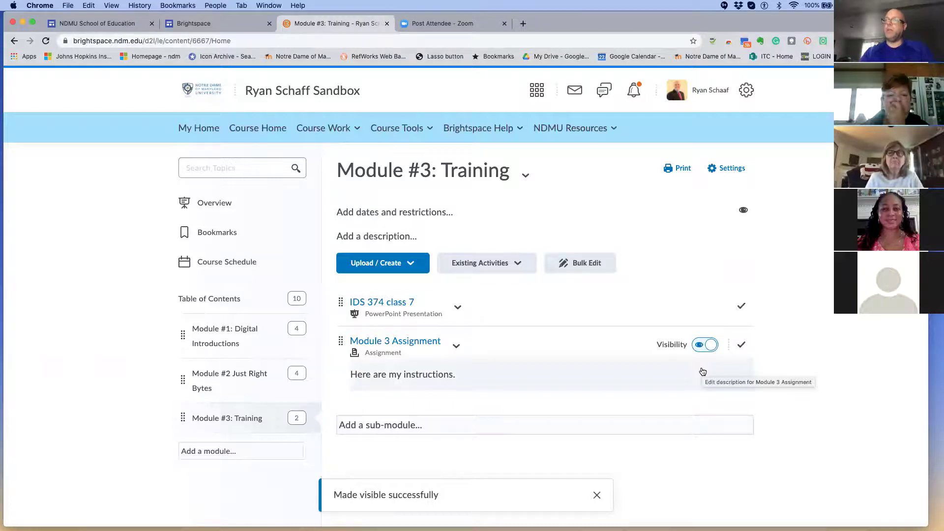
click(710, 345)
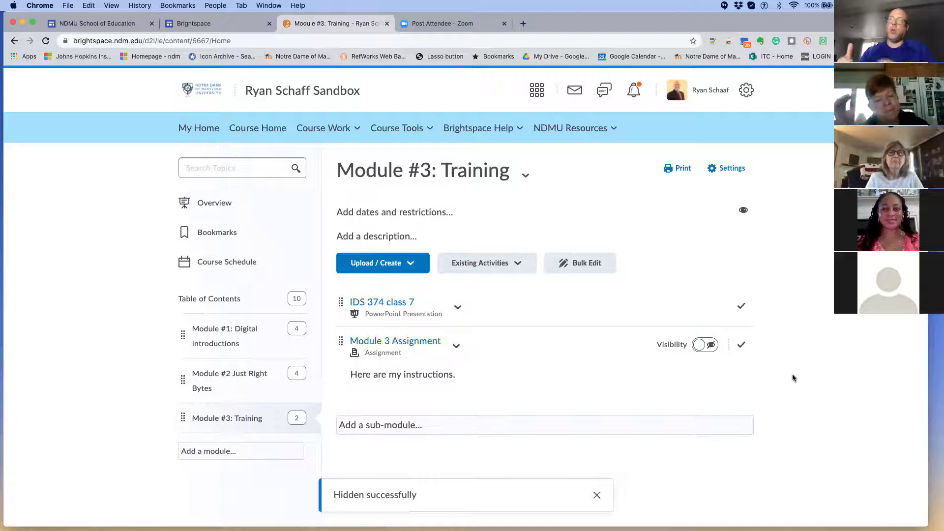
scroll(793, 376, down, 1)
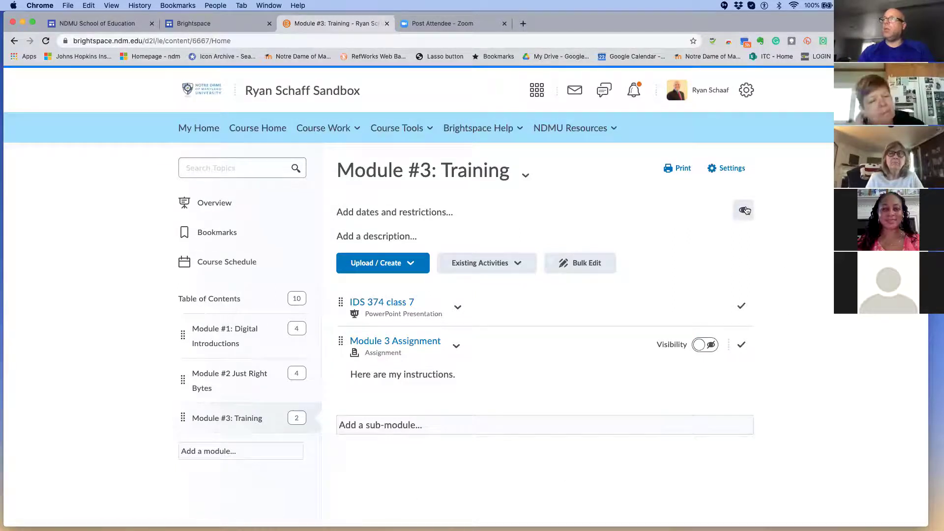
- Hide the whole Module #3: Training module, and make it visible again
click(744, 211)
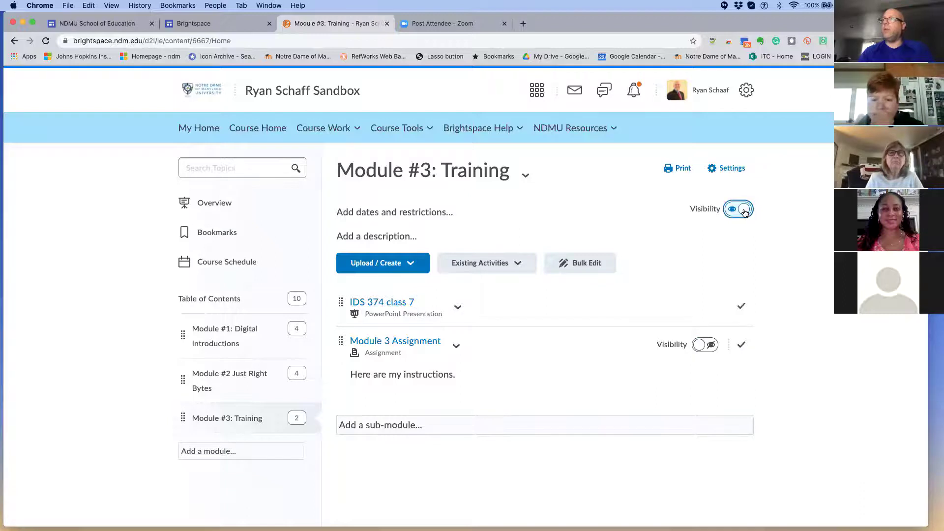
click(744, 210)
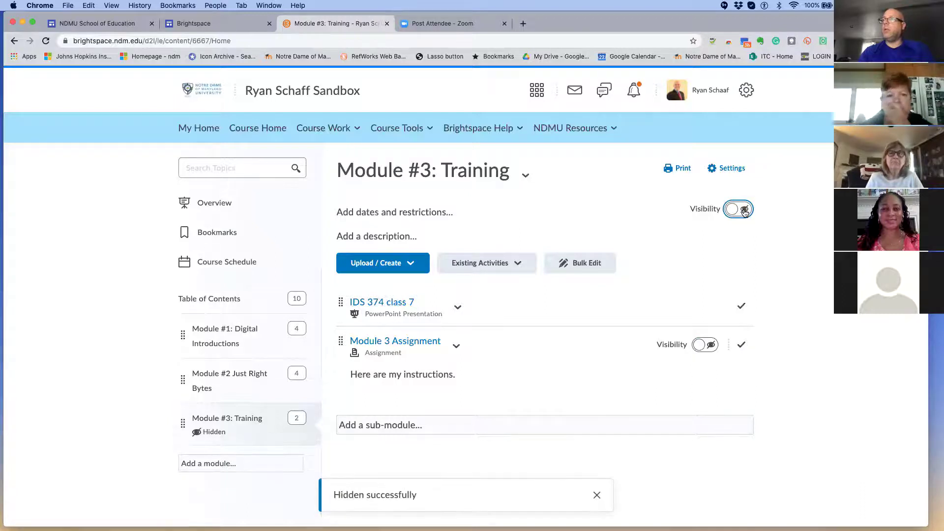
click(745, 211)
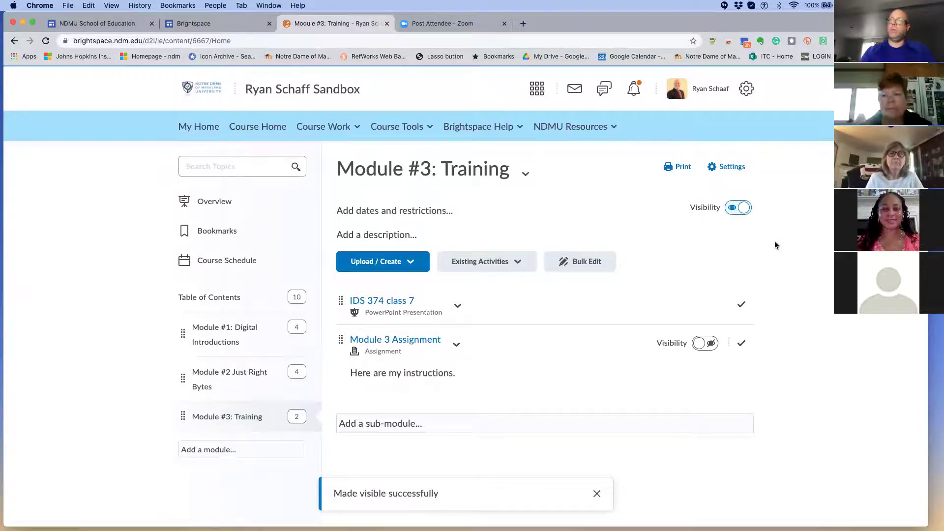
- Start a new course announcement with the headline "Welcome to this Sandbox!"
click(342, 129)
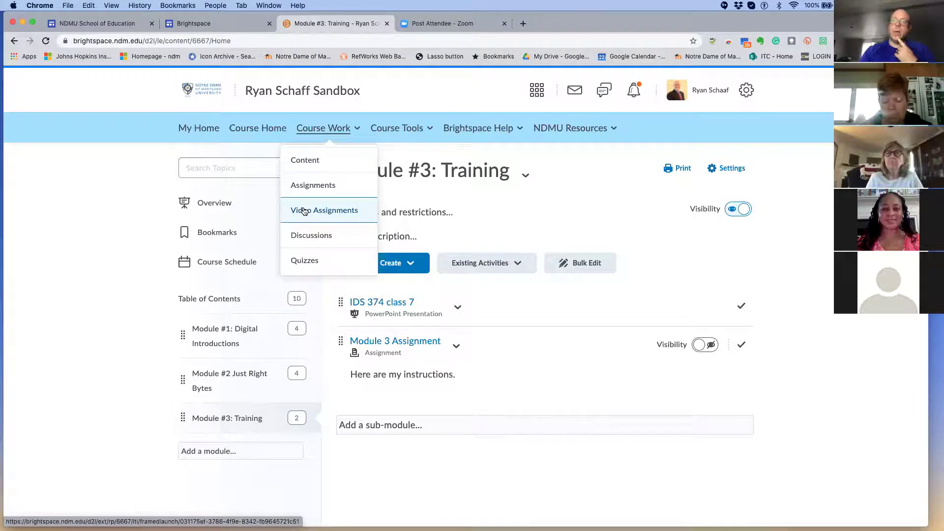
click(421, 132)
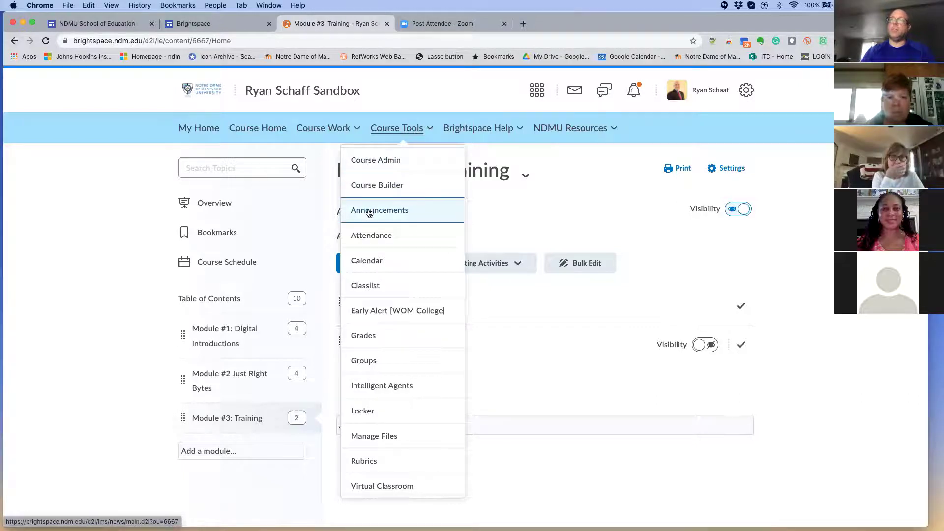
click(374, 211)
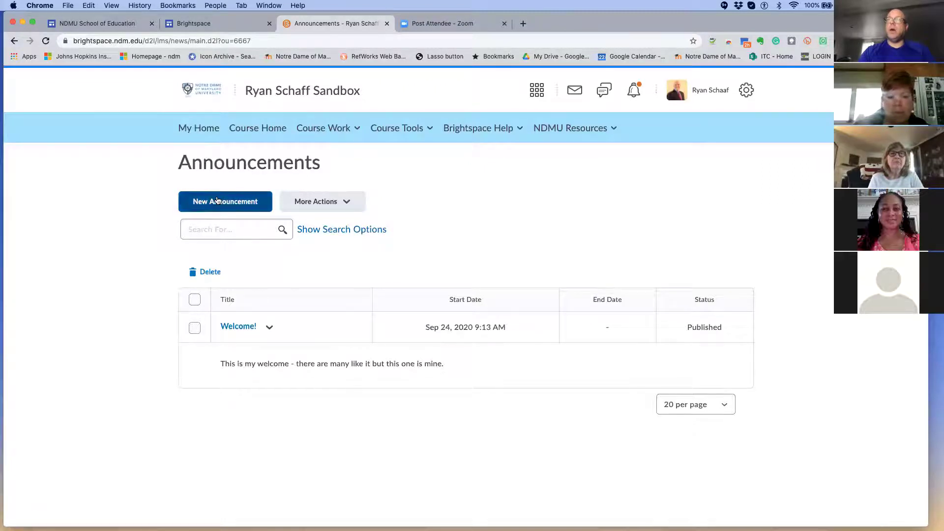
click(227, 200)
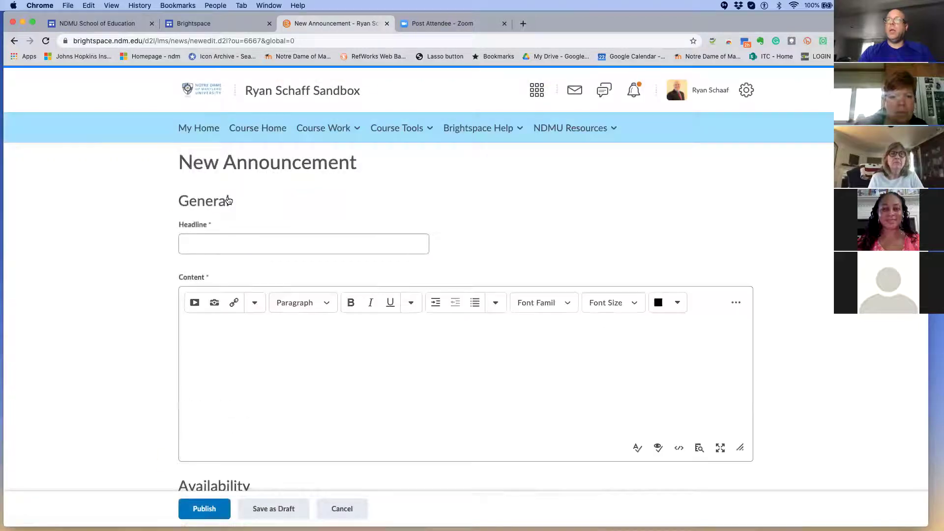
scroll(274, 213, down, 1)
click(206, 212)
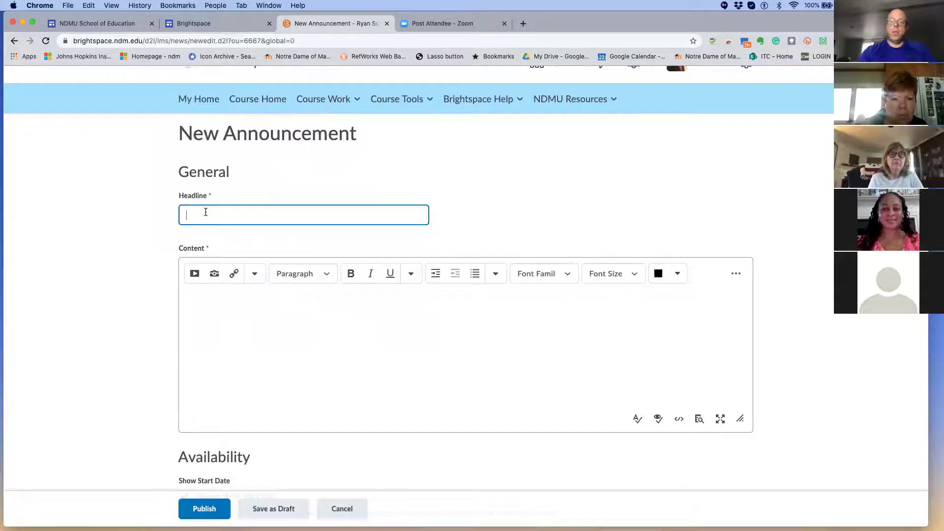
text(Welcome to this)
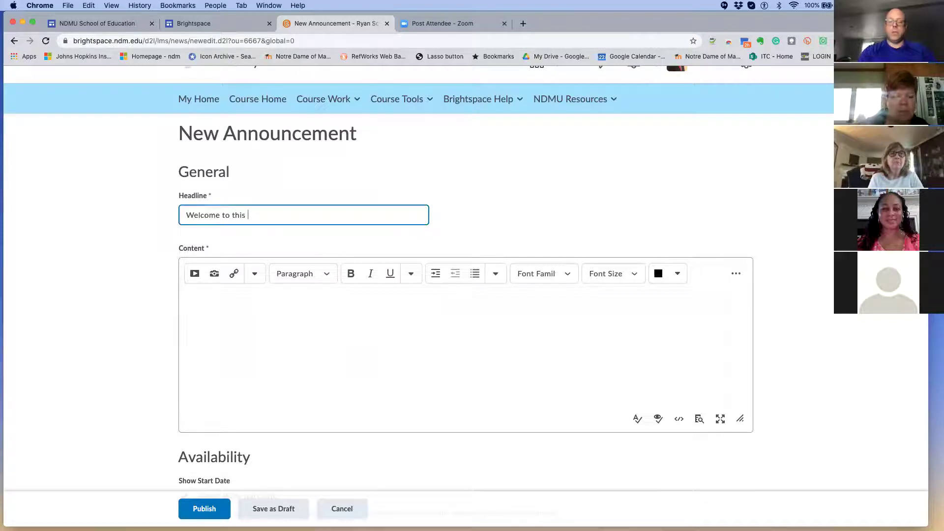
text( Sandbox!)
- Enter "Text" as the content of the new announcement
scroll(223, 291, down, 2)
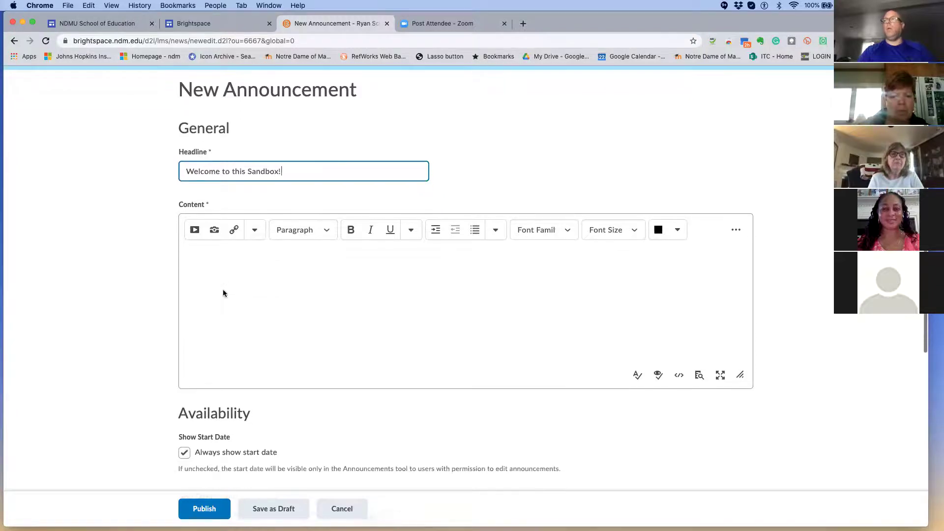
scroll(223, 293, down, 1)
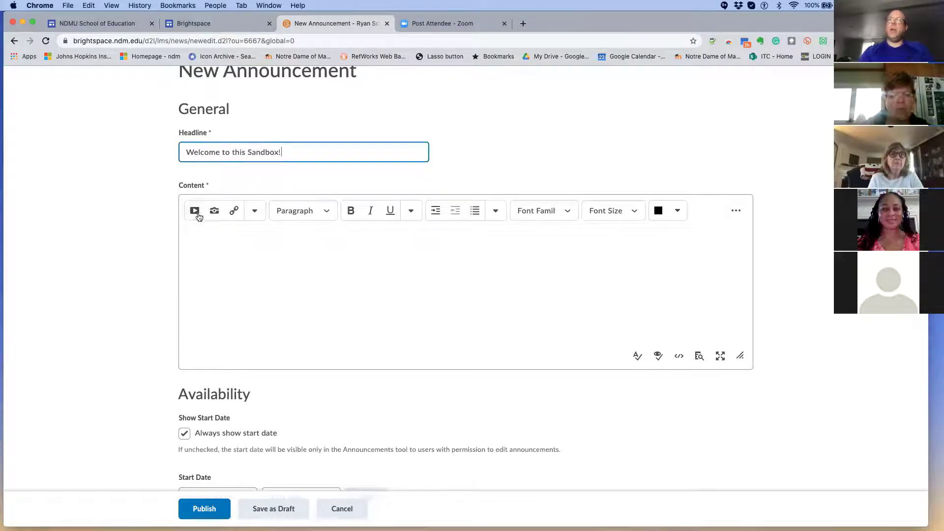
click(224, 238)
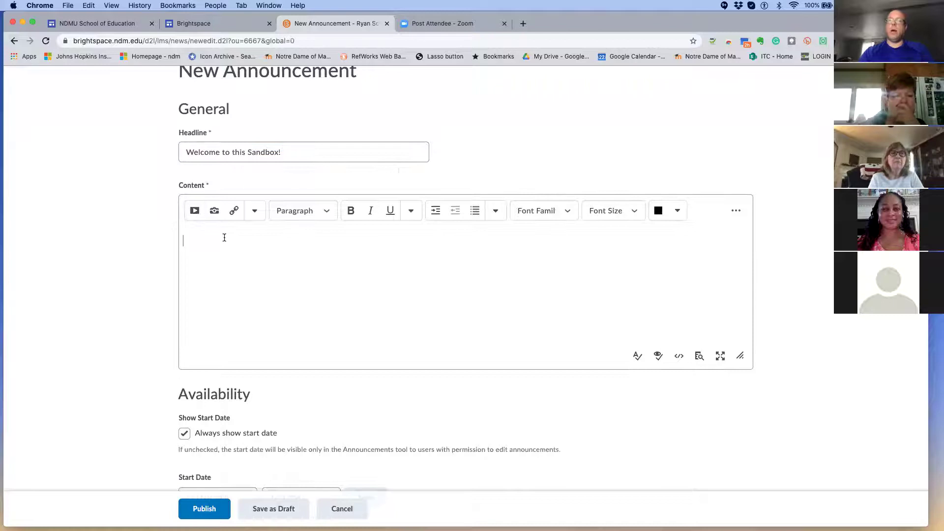
key(BackSpace)
key(BackSpace)
key(BackSpace)
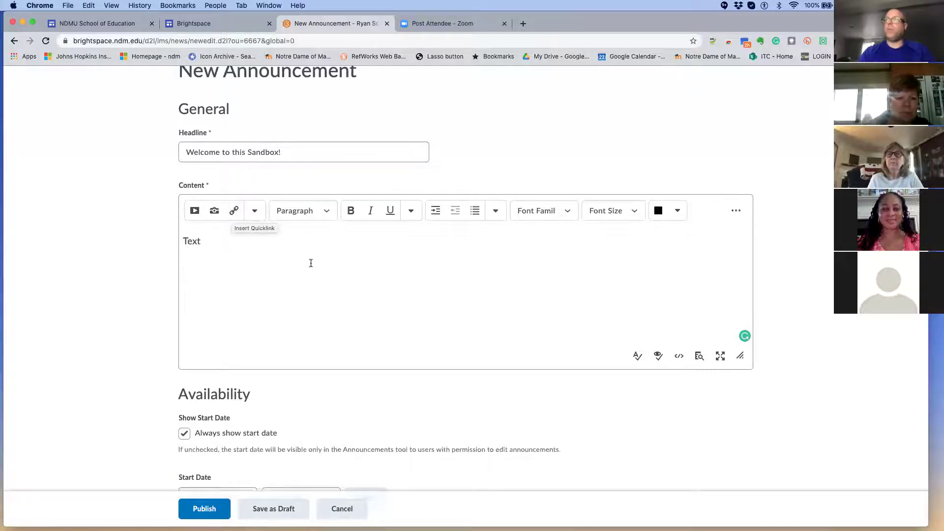
- Review the announcement's availability, attachment and release condition options, keep the start date always shown, and publish it
scroll(311, 265, down, 5)
scroll(311, 266, down, 4)
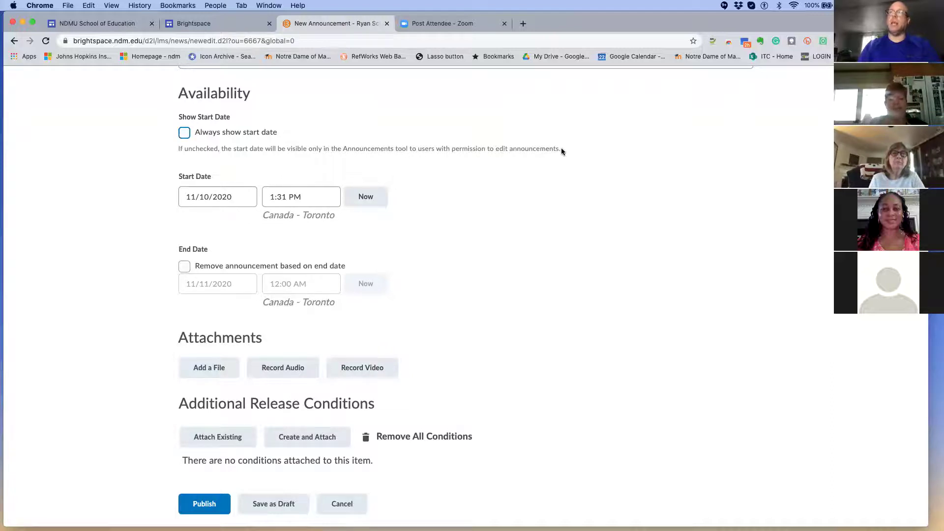
click(185, 132)
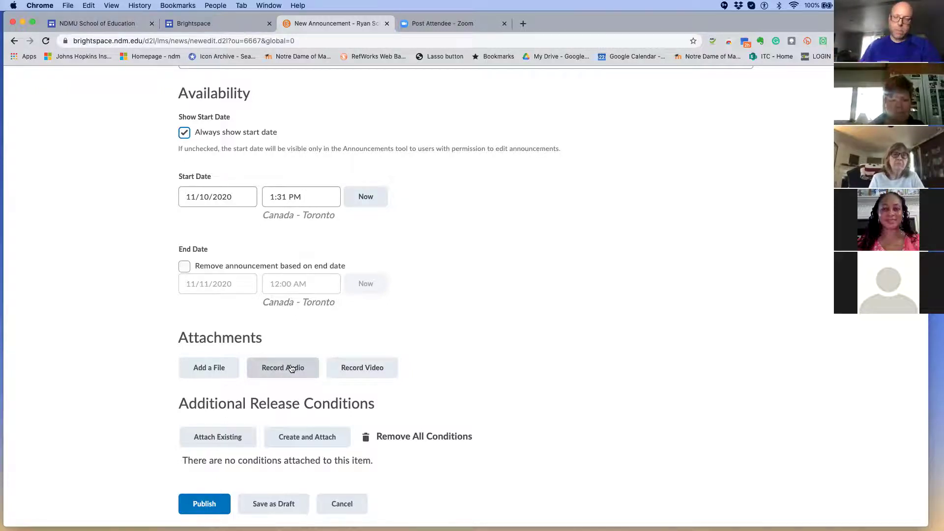
scroll(387, 341, down, 1)
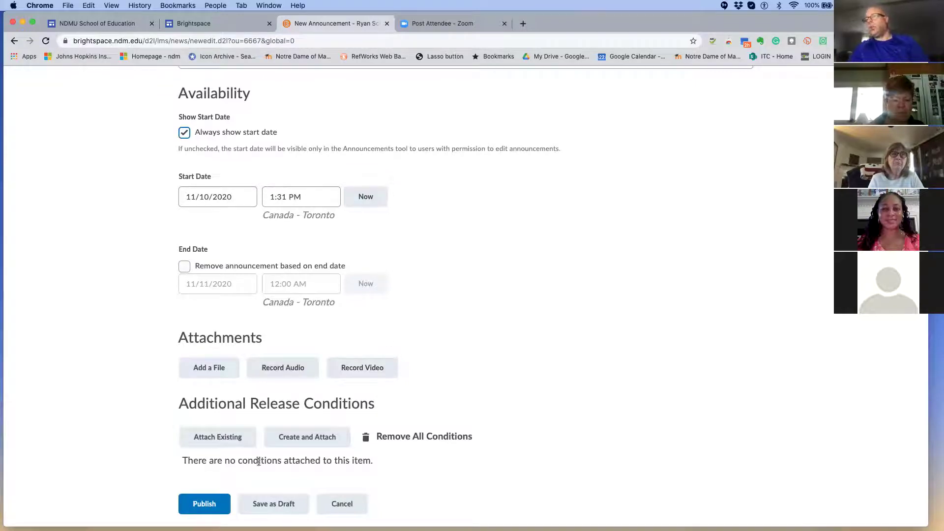
click(219, 502)
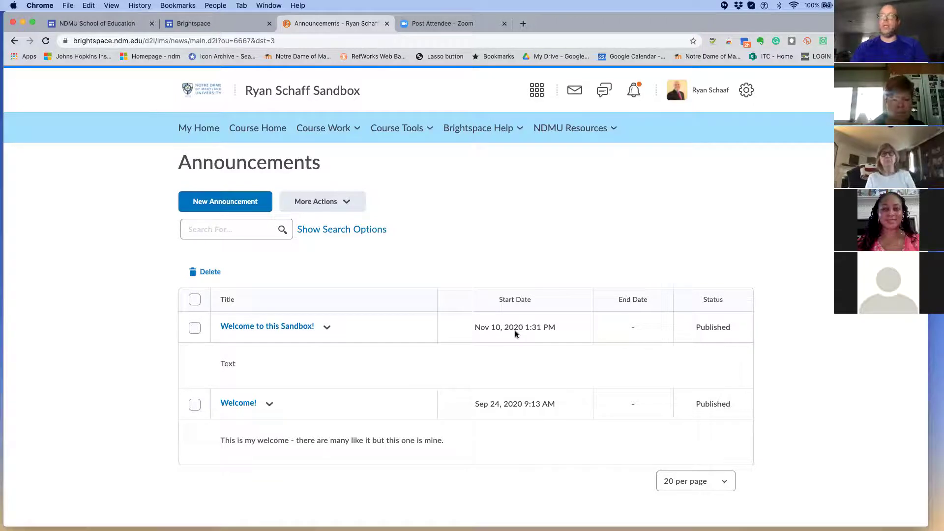
- Review the additional actions available for announcements, and open the course's attendance registers
click(348, 202)
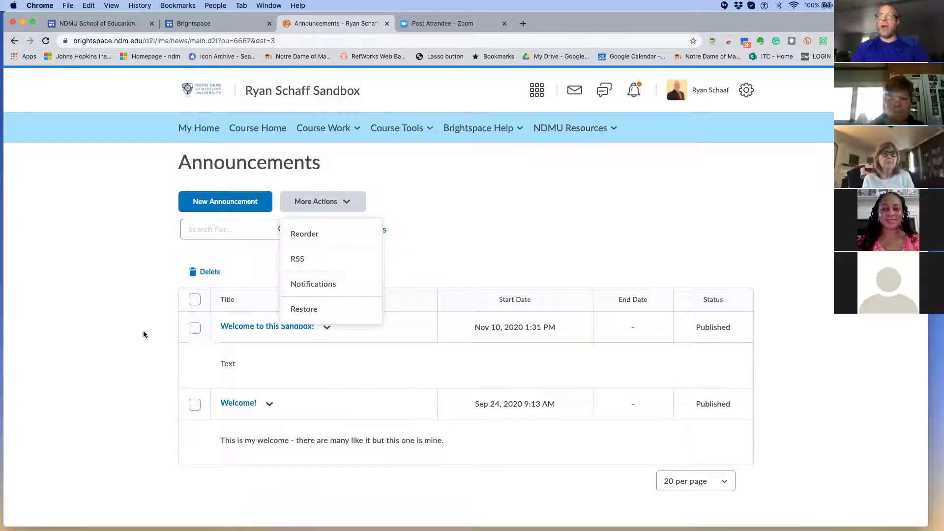
click(469, 247)
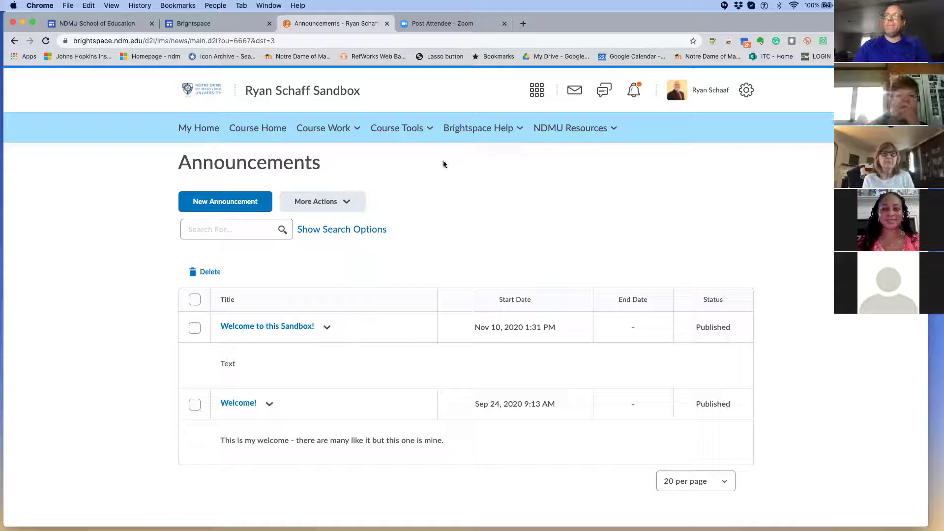
click(423, 132)
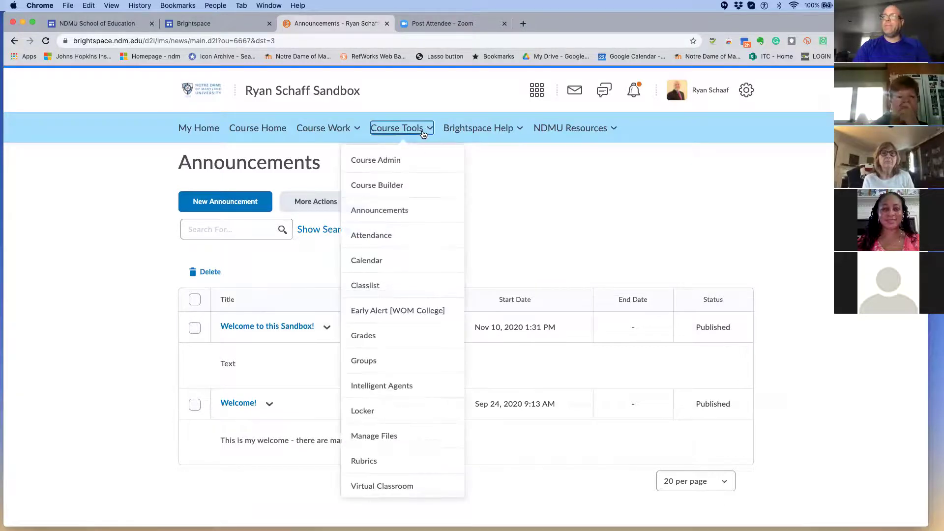
click(378, 237)
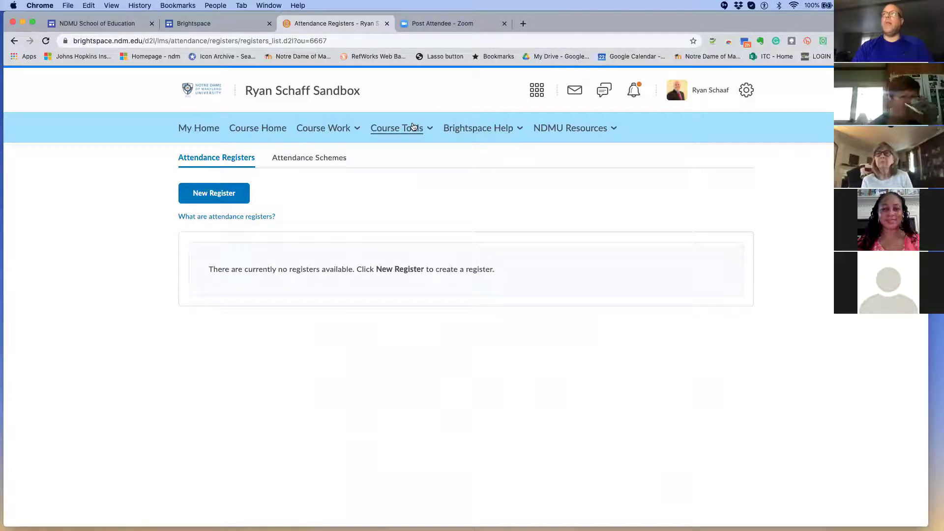
- Review the Brightspace Help and NDMU Resources links, and return to the course homepage to view its widgets and announcements
click(500, 130)
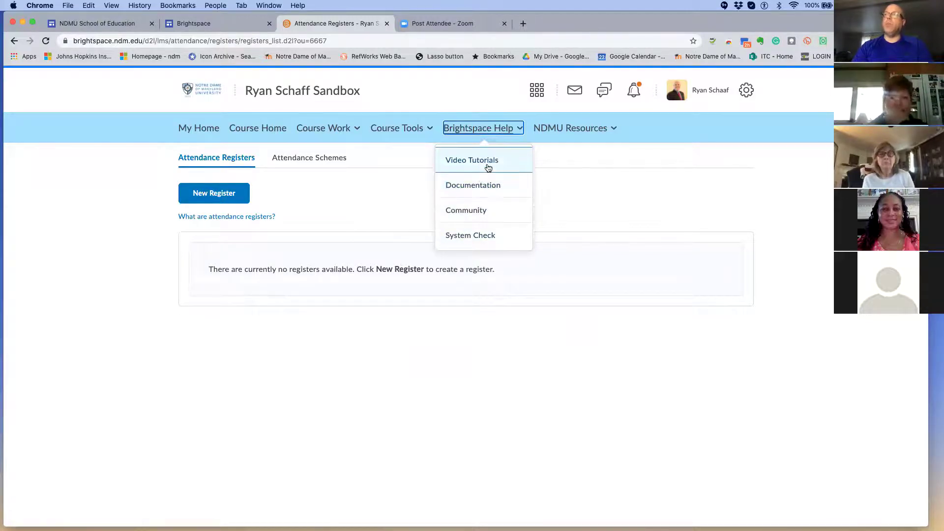
click(611, 130)
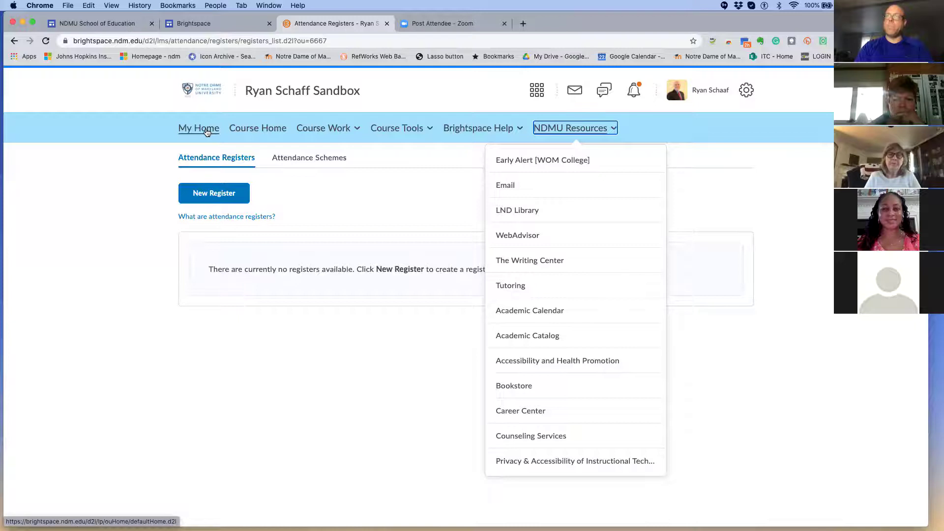
click(269, 133)
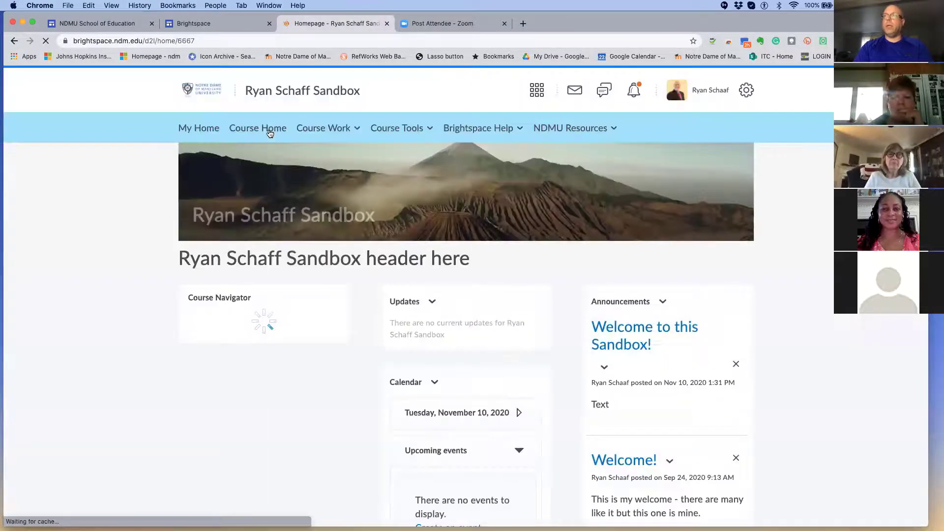
scroll(400, 209, down, 2)
scroll(400, 208, down, 2)
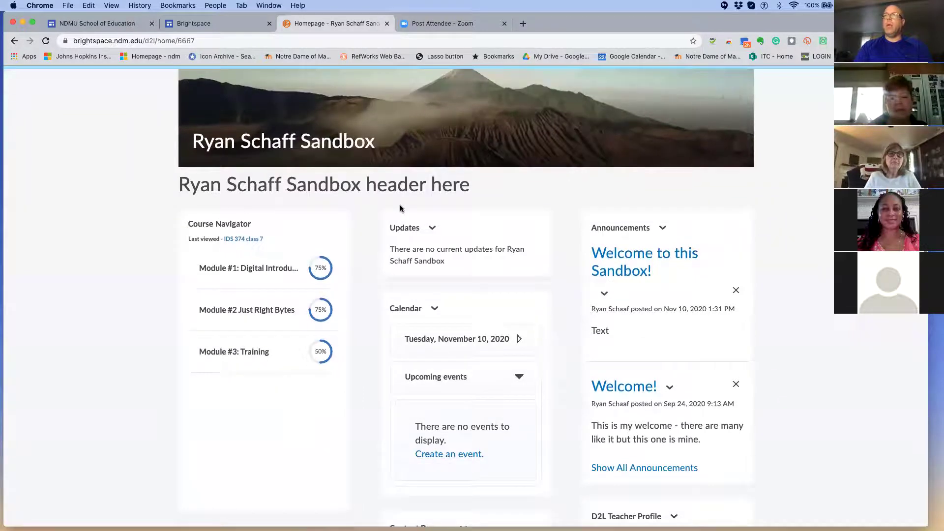
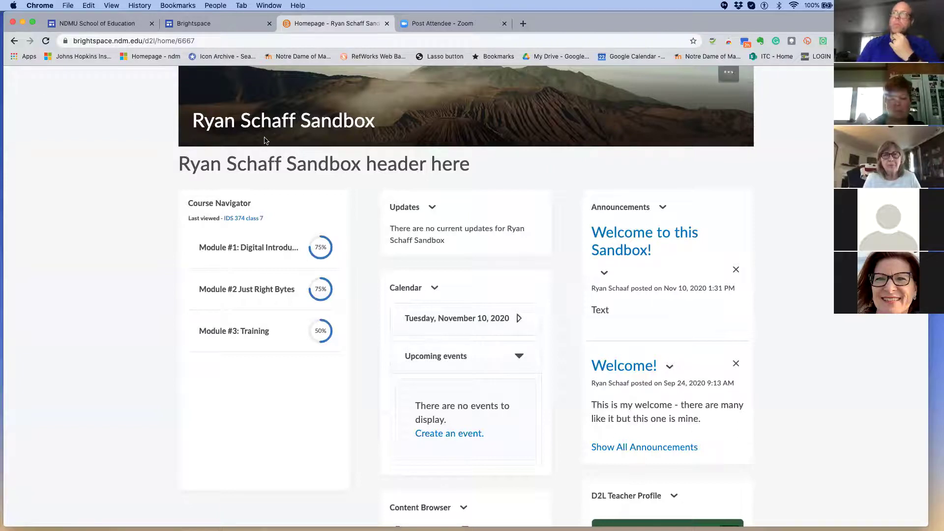
scroll(264, 142, up, 2)
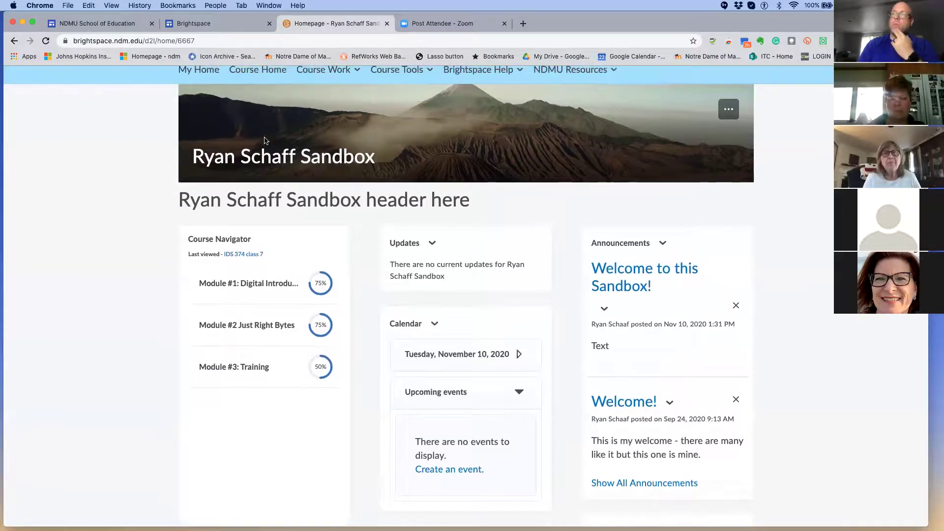
scroll(265, 141, up, 2)
scroll(264, 141, up, 1)
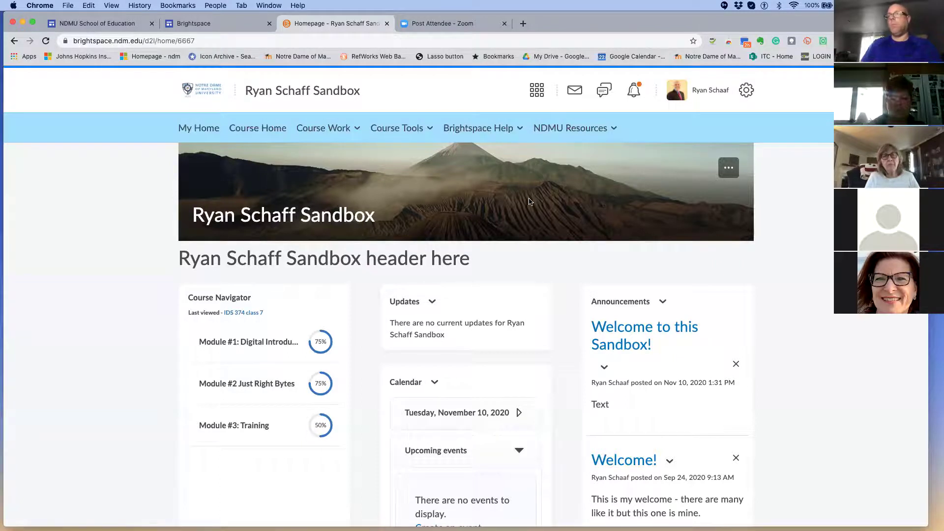
scroll(530, 202, down, 1)
scroll(530, 201, up, 1)
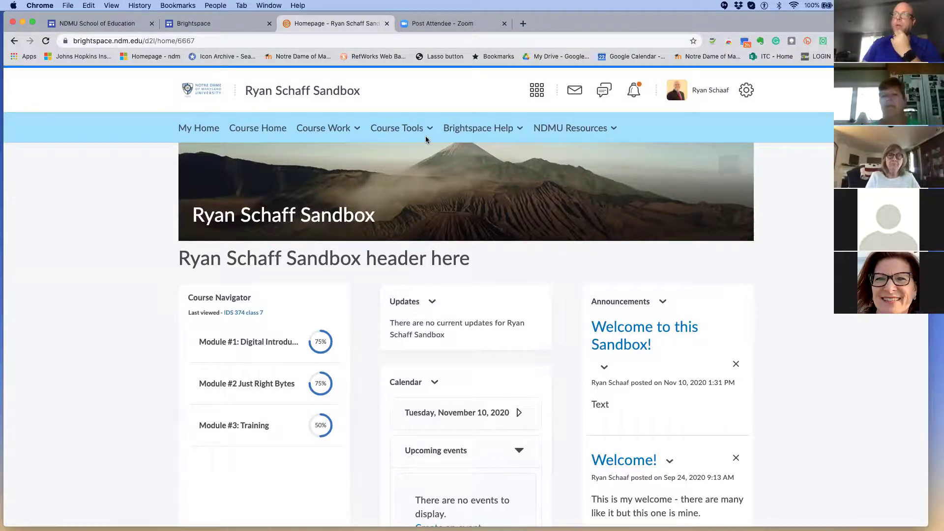
- Open the sandbox course's list of discussions
click(411, 135)
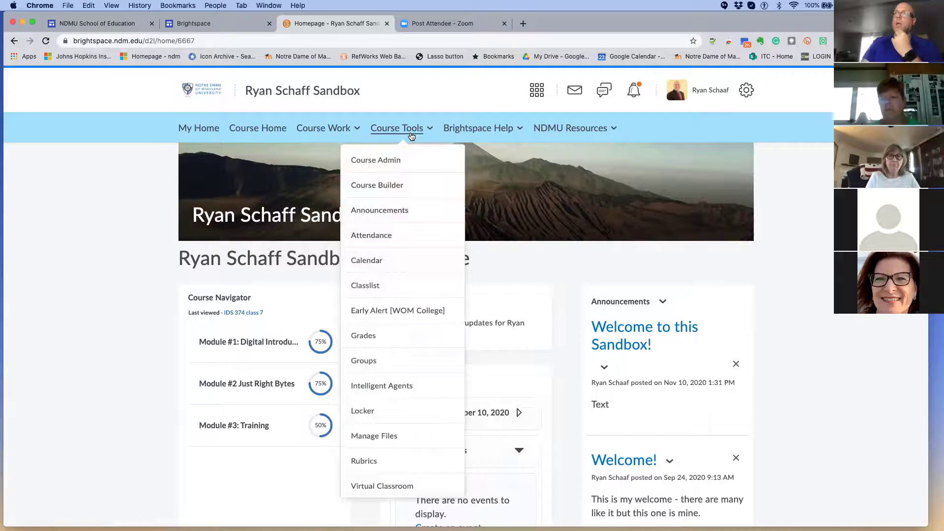
click(333, 130)
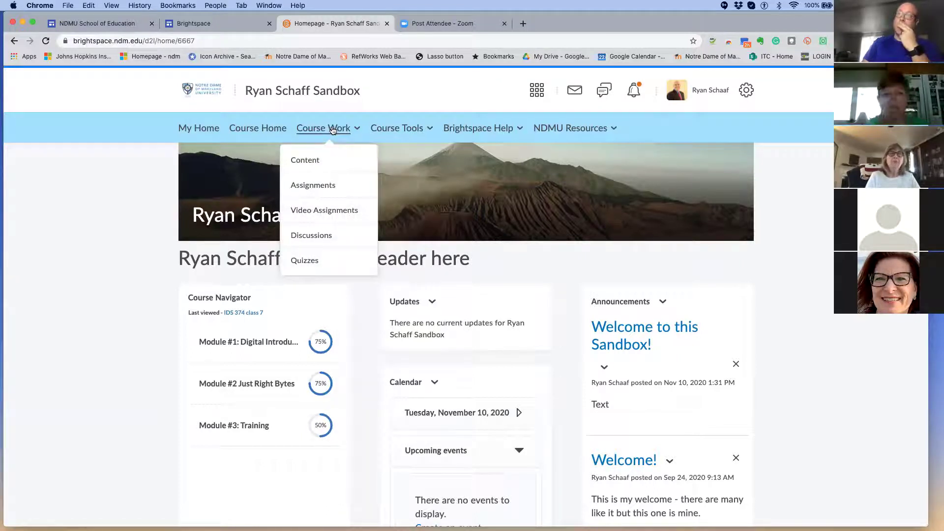
click(318, 235)
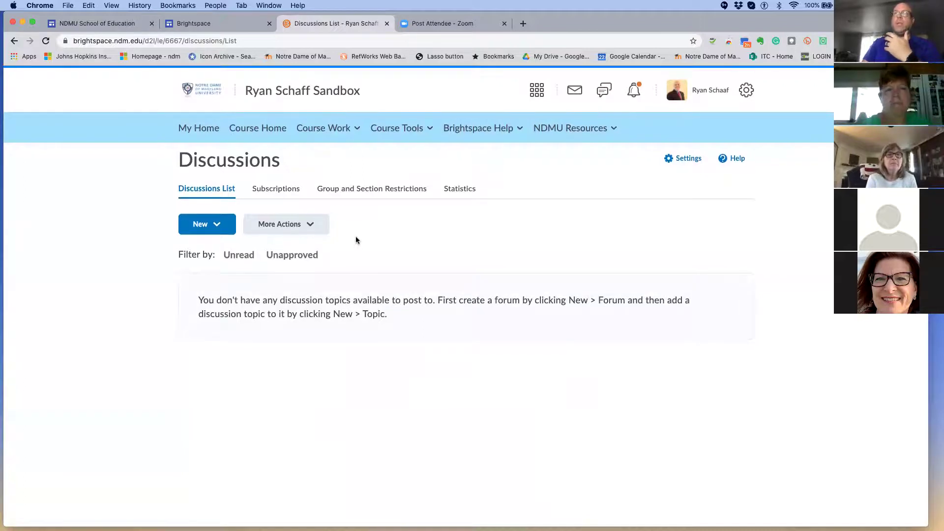
- Start a new discussion forum titled "This is Discussion #1" and have a topic with the same title created in it
click(231, 225)
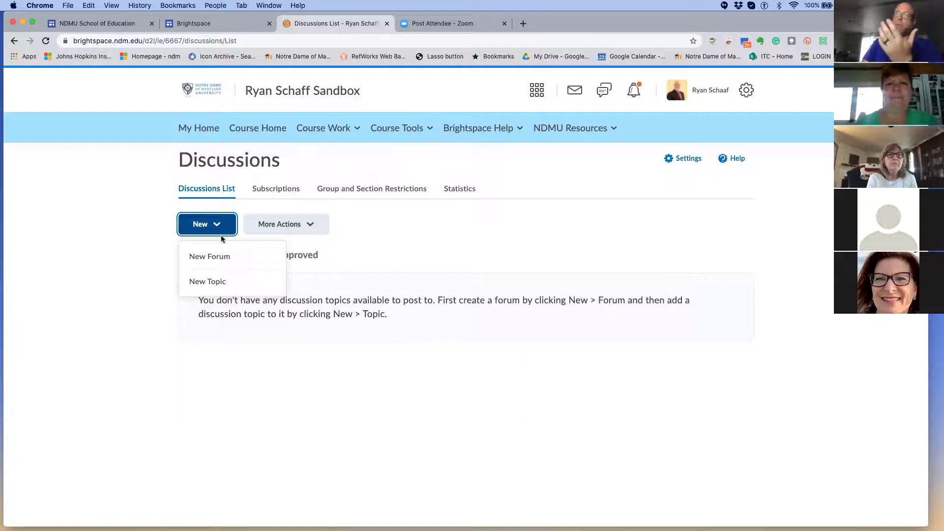
click(216, 260)
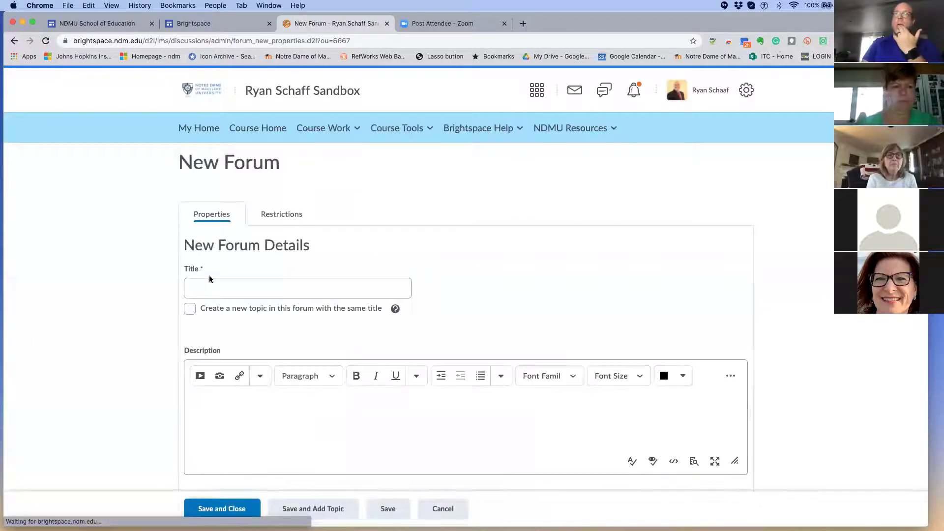
click(209, 285)
text(This is Discussion #1)
scroll(201, 341, down, 1)
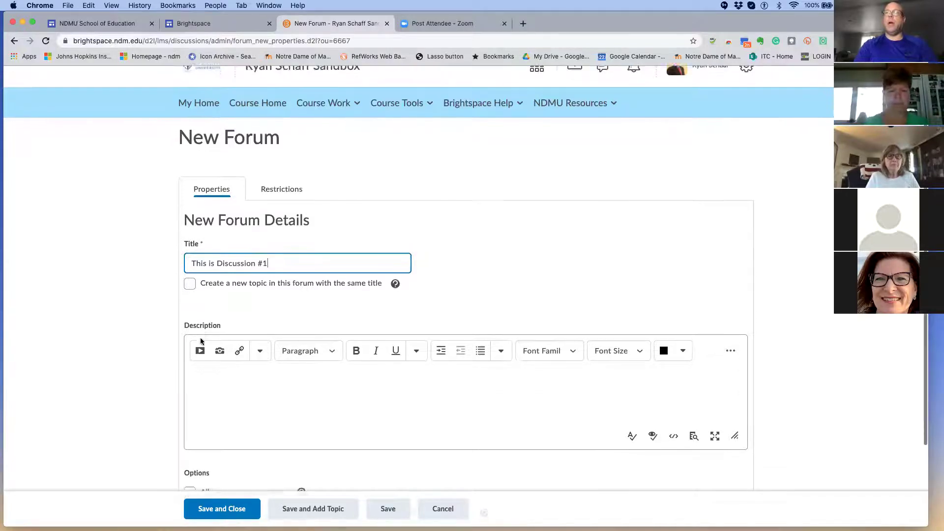
scroll(202, 342, down, 1)
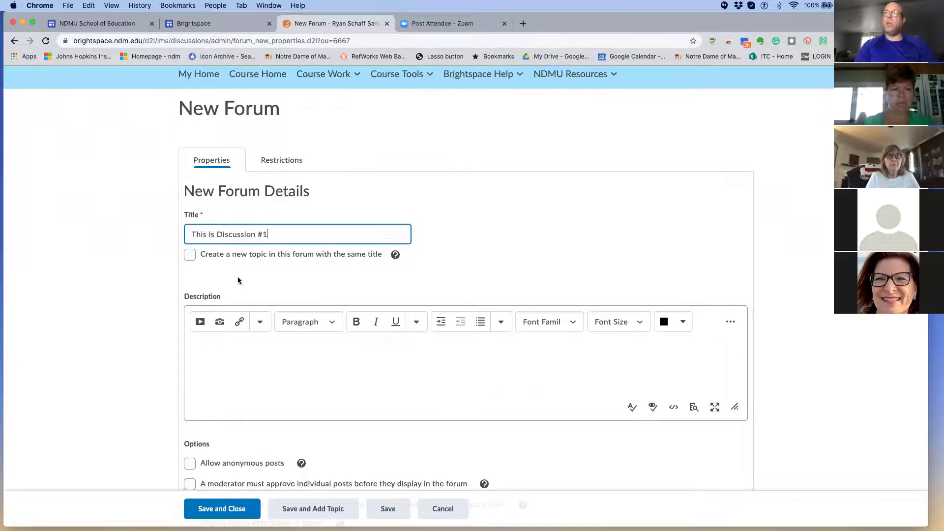
click(190, 254)
- Enter "This is my thought provoking question." as the forum description, leave the posting options unselected, and save and close the forum
scroll(238, 282, down, 2)
scroll(239, 283, down, 1)
click(206, 281)
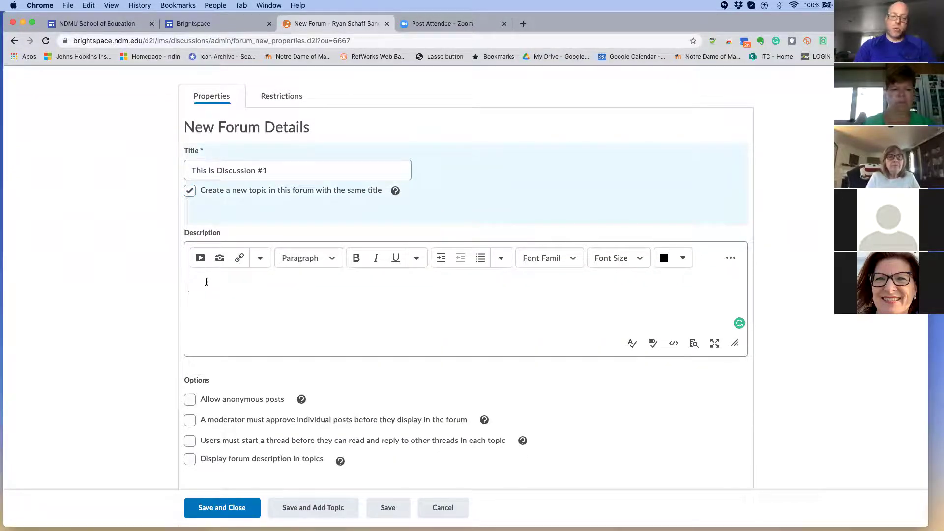
text(Yo)
key(BackSpace)
key(BackSpace)
text(This is)
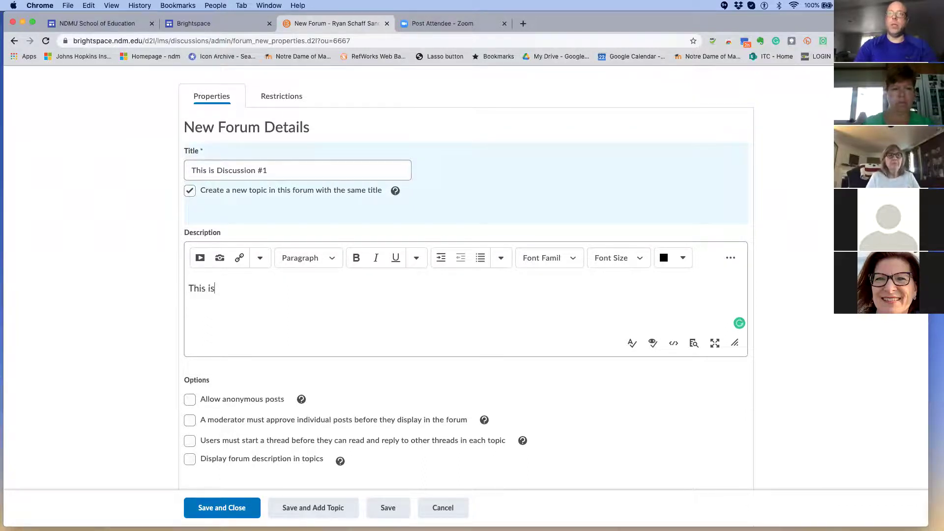
text( my thoug)
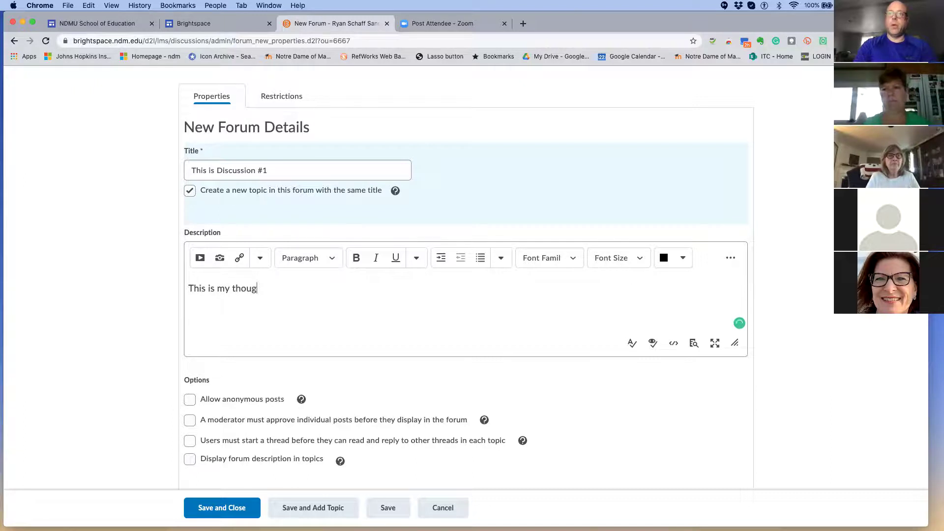
text(ht pro)
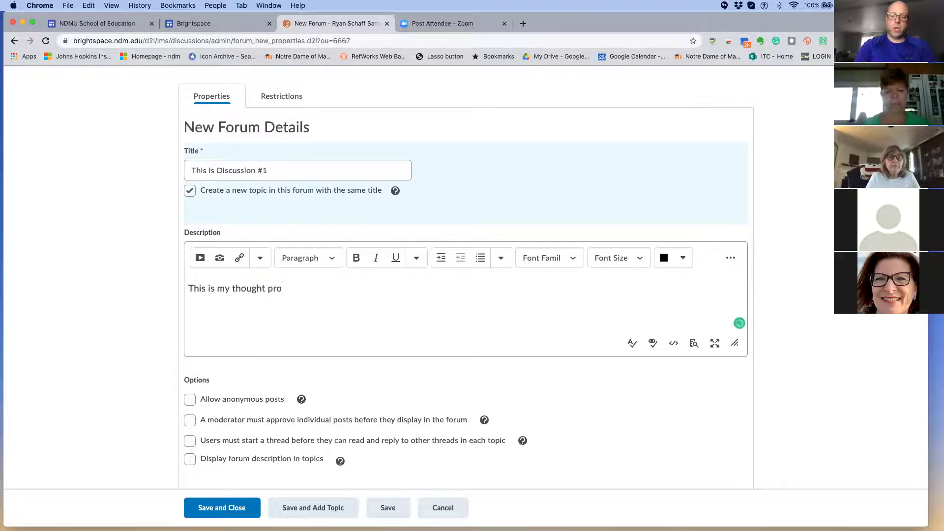
text(voking question.)
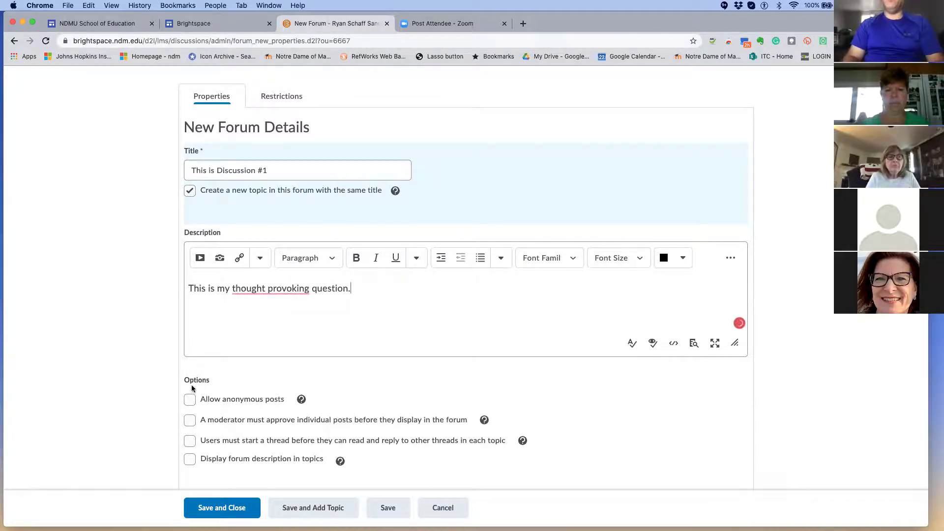
scroll(211, 387, down, 1)
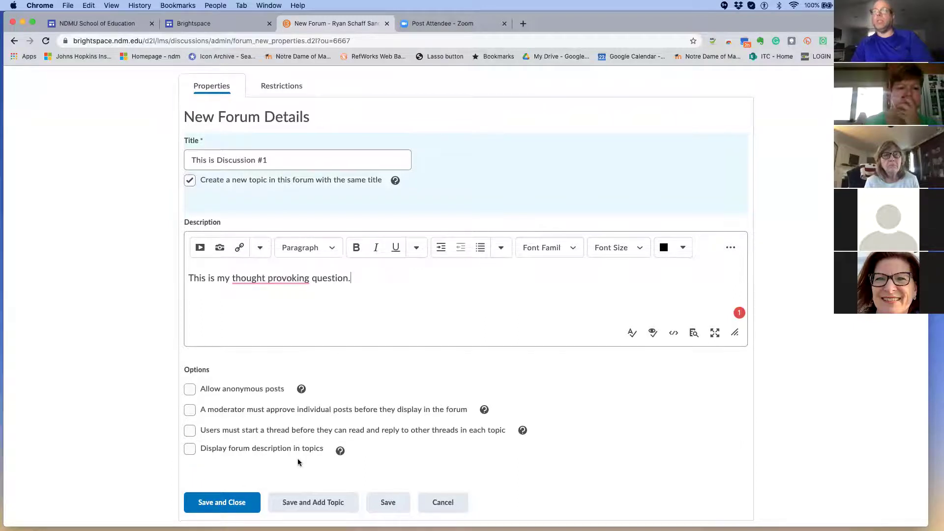
click(236, 502)
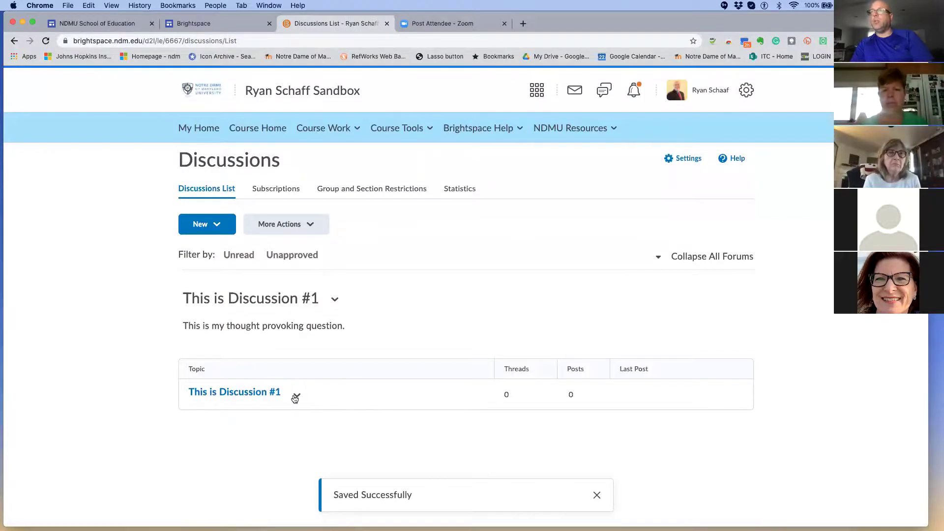
- Open the topic "This is Discussion #1" and review the actions available for it
click(272, 394)
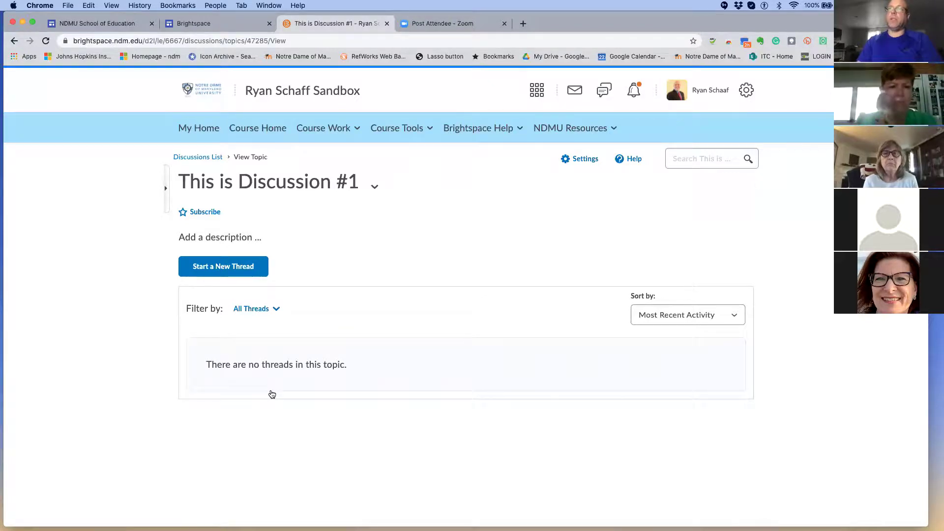
click(375, 191)
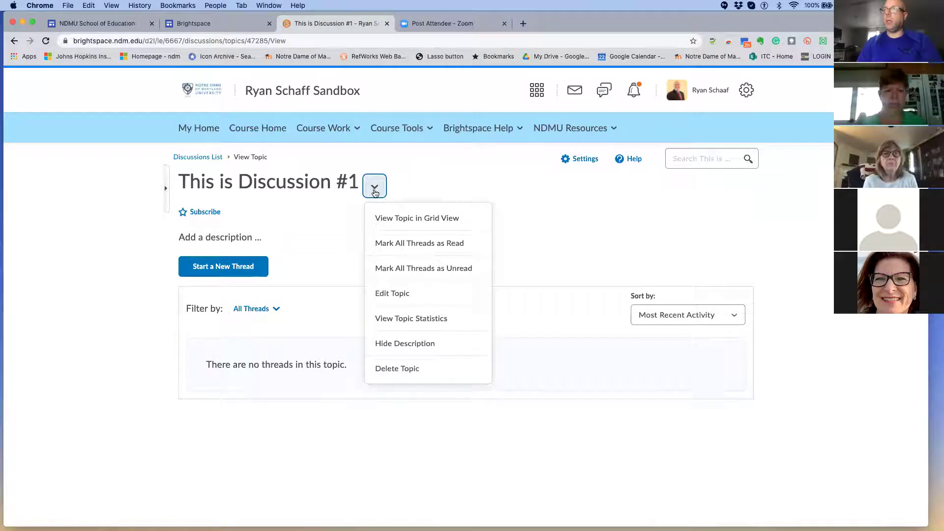
click(310, 260)
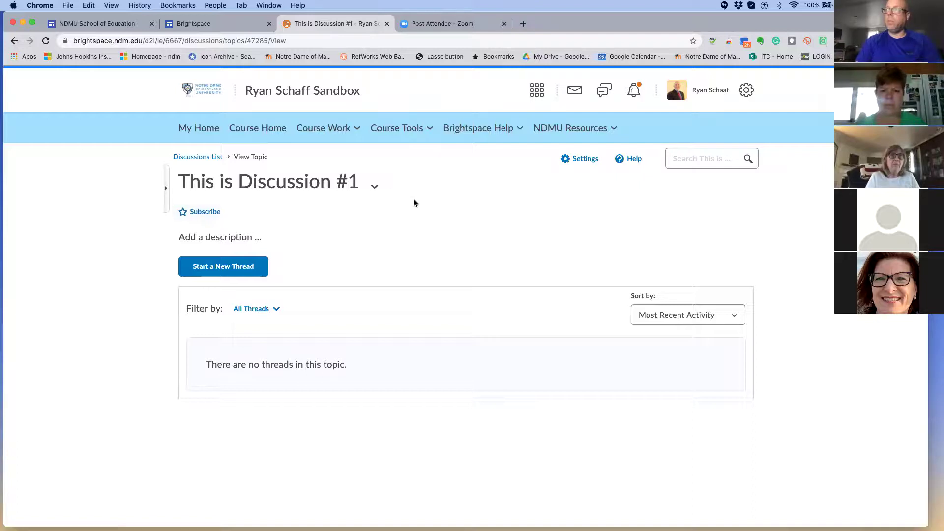
- Examine the discussions settings, including the personal display, default view, reply, subscription, rating and grid view options
click(584, 166)
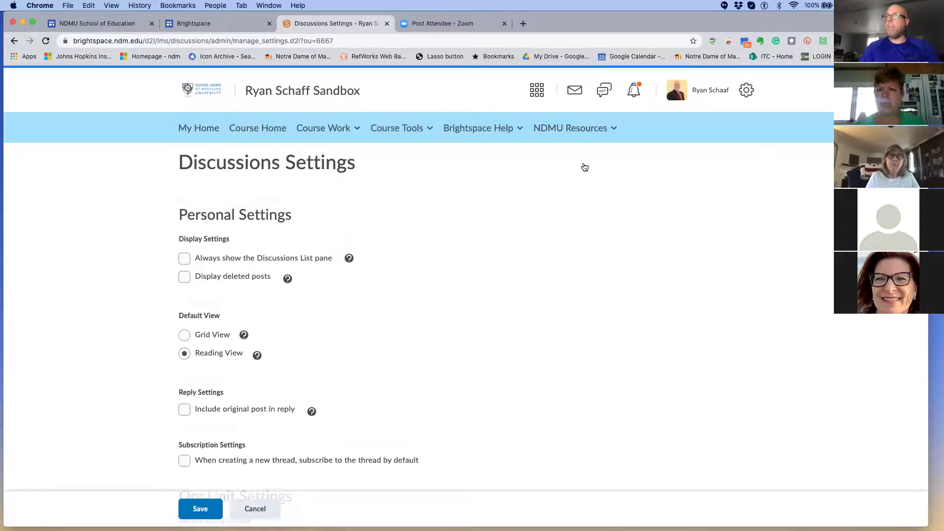
scroll(504, 217, down, 1)
scroll(505, 213, down, 6)
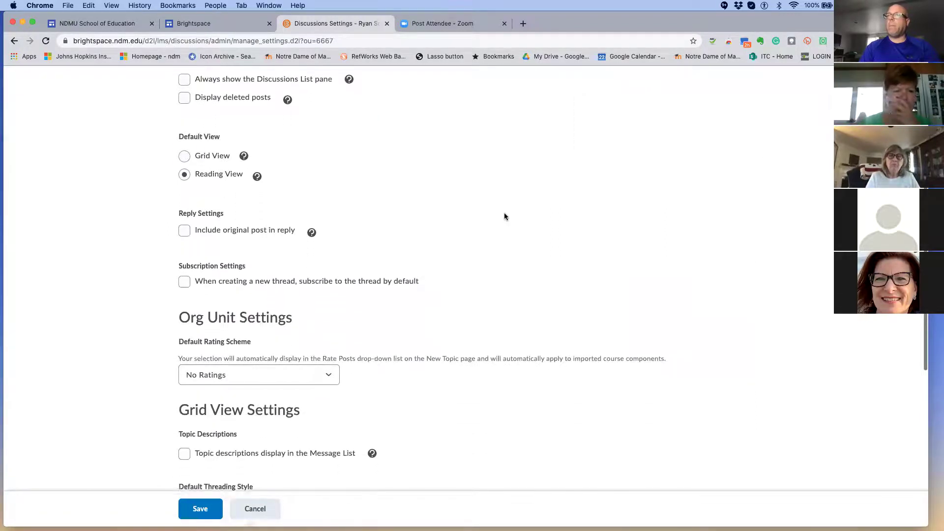
scroll(505, 217, down, 1)
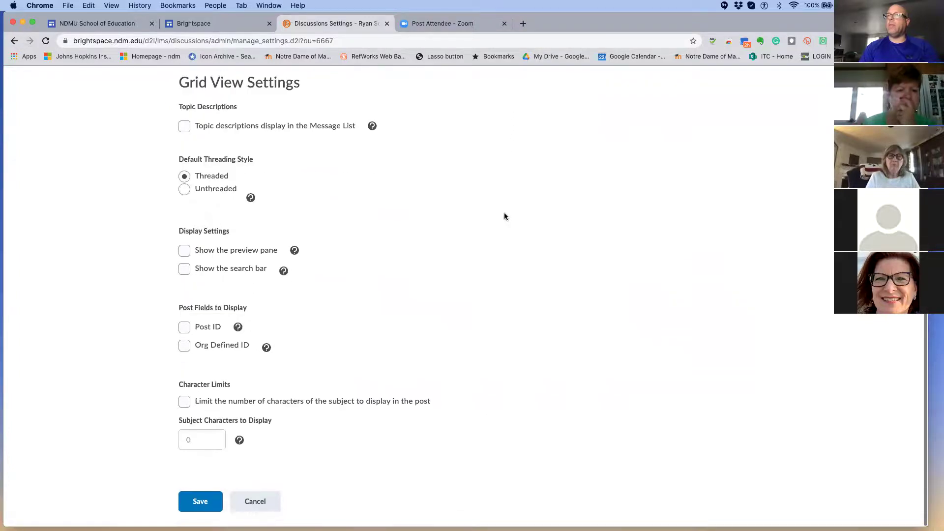
scroll(505, 216, up, 6)
scroll(504, 216, up, 3)
scroll(504, 217, down, 1)
scroll(505, 217, up, 1)
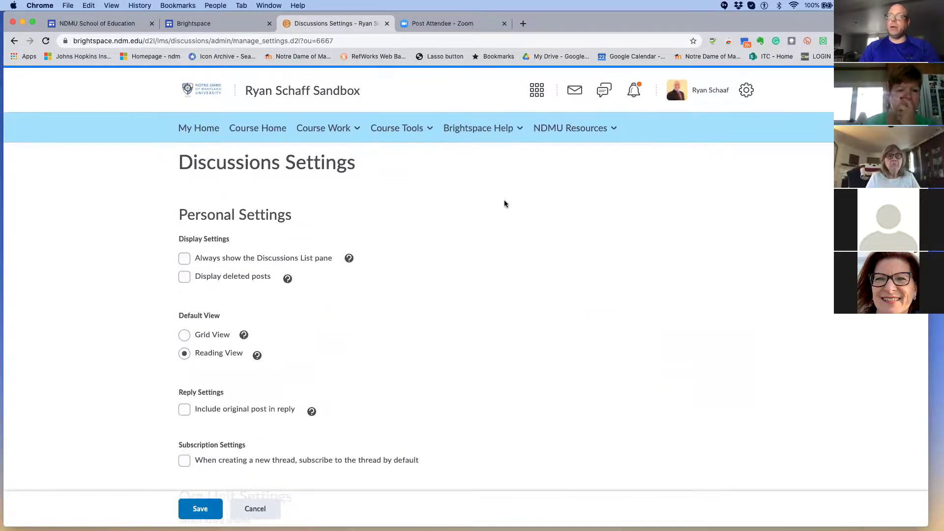
- Return to the list of discussions and review the actions available for the forum and for discussions in general
click(343, 129)
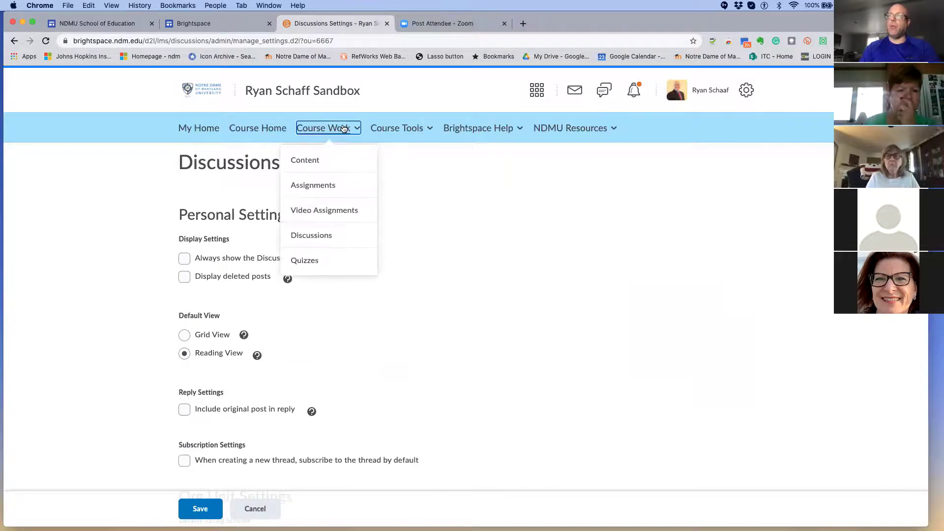
click(317, 236)
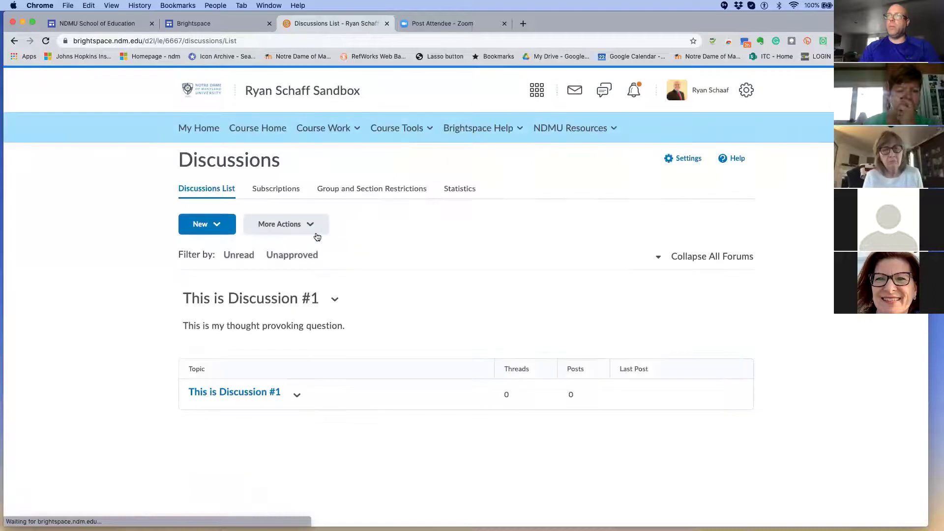
click(334, 299)
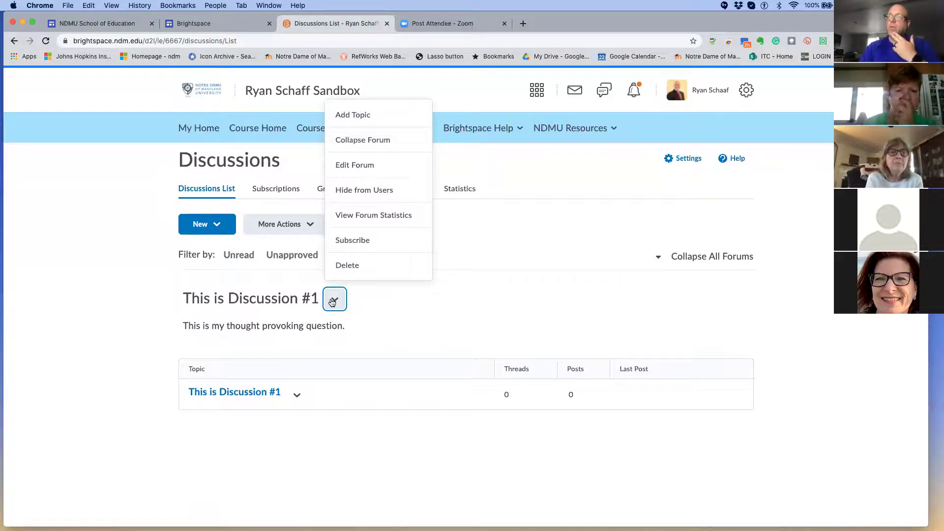
click(384, 305)
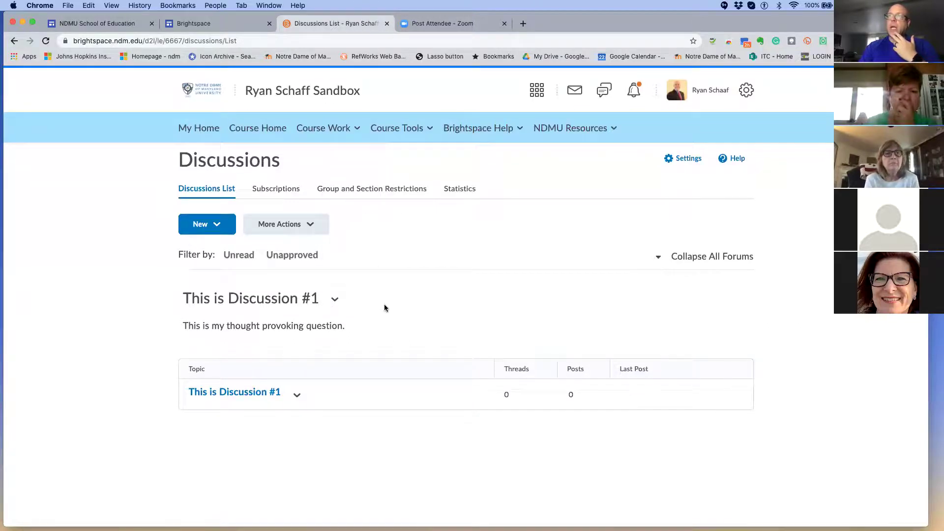
click(315, 223)
click(367, 234)
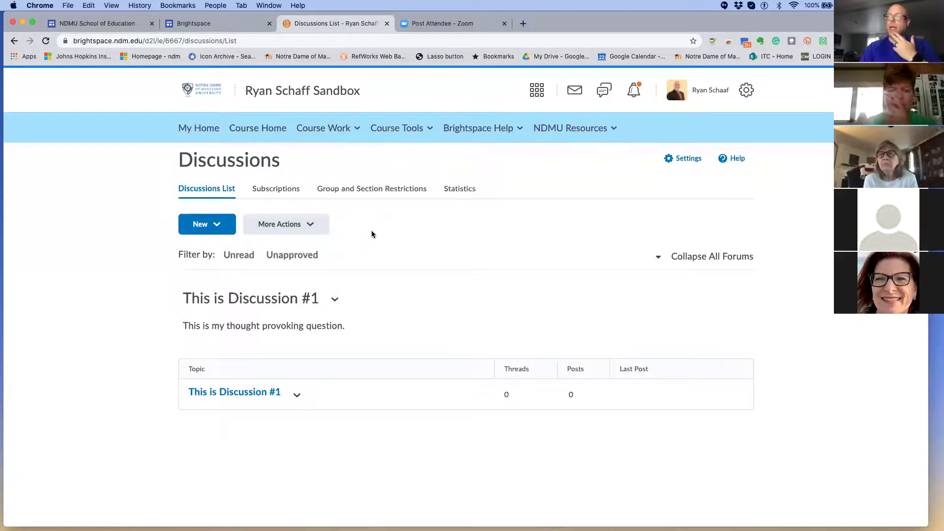
scroll(372, 233, down, 1)
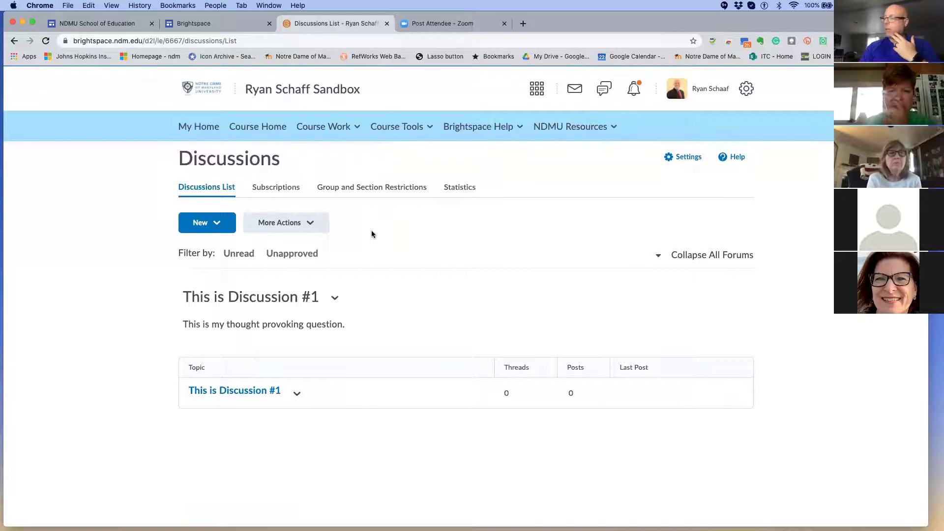
scroll(371, 234, up, 1)
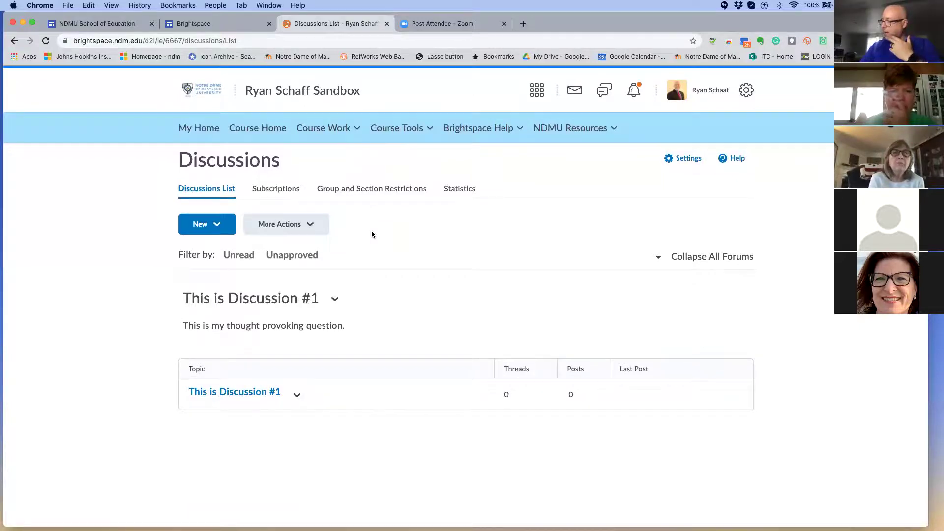